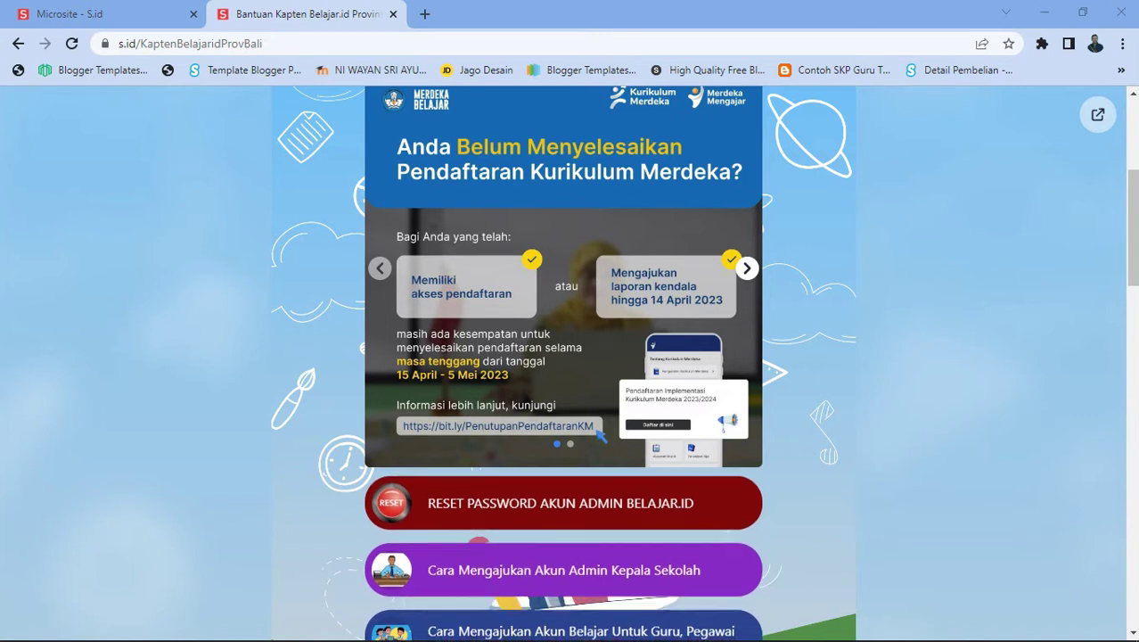
# Open the example microsite's Reset Password form in a new tab and check it
pyautogui.scroll(3, 562, 363)
pyautogui.scroll(-5, 563, 364)
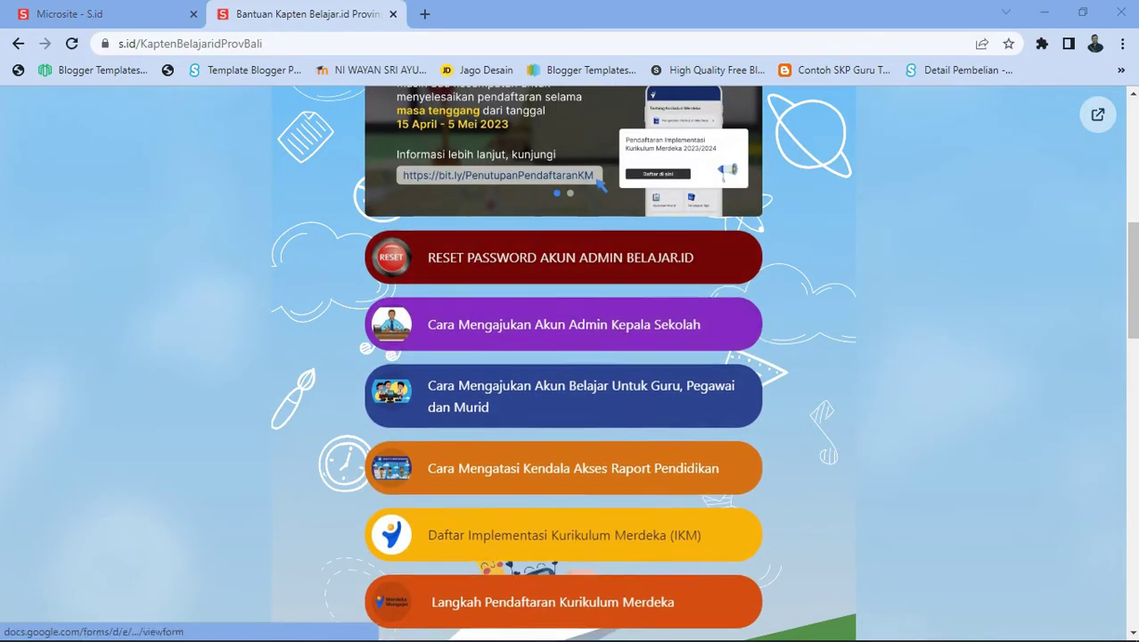
pyautogui.click(563, 323)
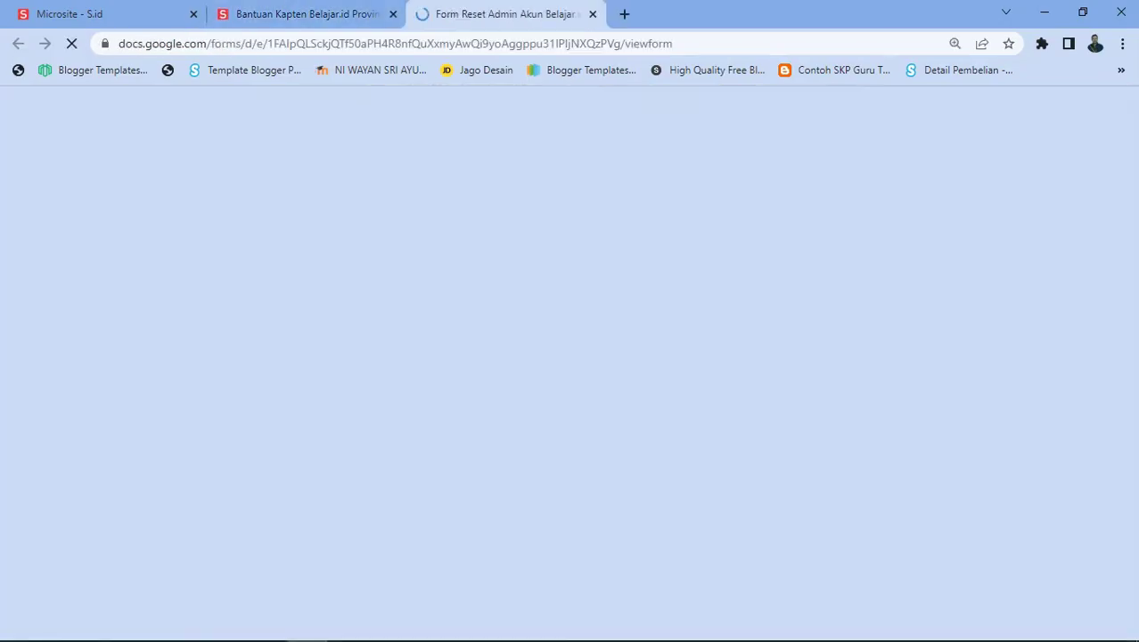
pyautogui.hotkey('ctrl', 'shift', 'Tab')
pyautogui.hotkey('ctrl', 'Tab')
pyautogui.hotkey('ctrl', 'shift', 'Tab')
# Open the Cara Mengajukan Akun guide for Belajar.id accounts, then return to the example microsite
pyautogui.scroll(-3, 563, 357)
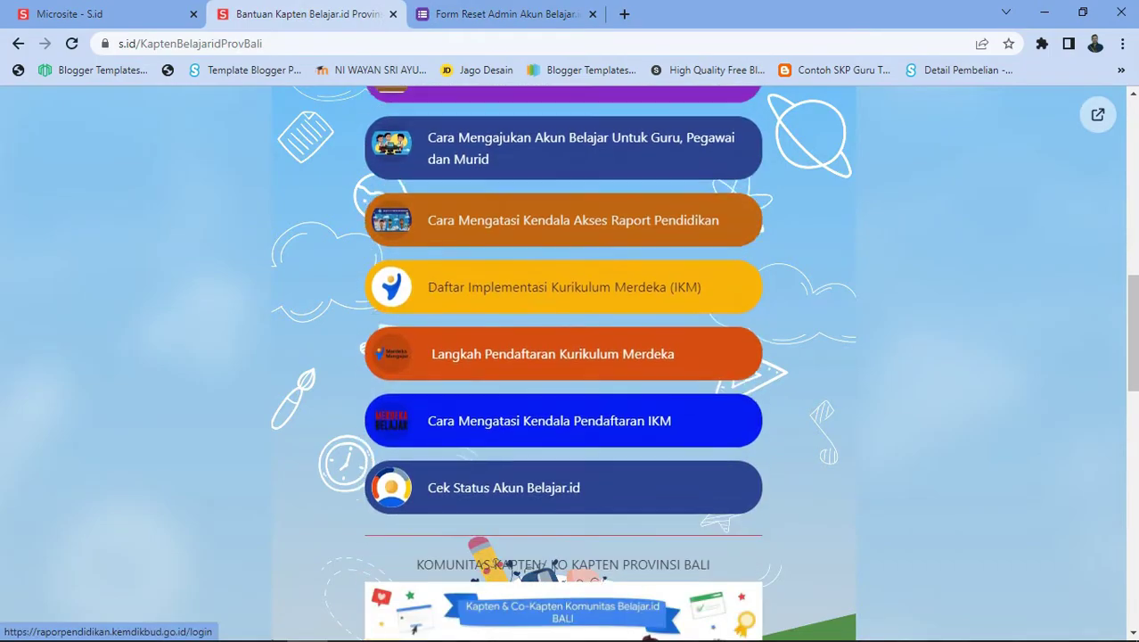
pyautogui.click(563, 217)
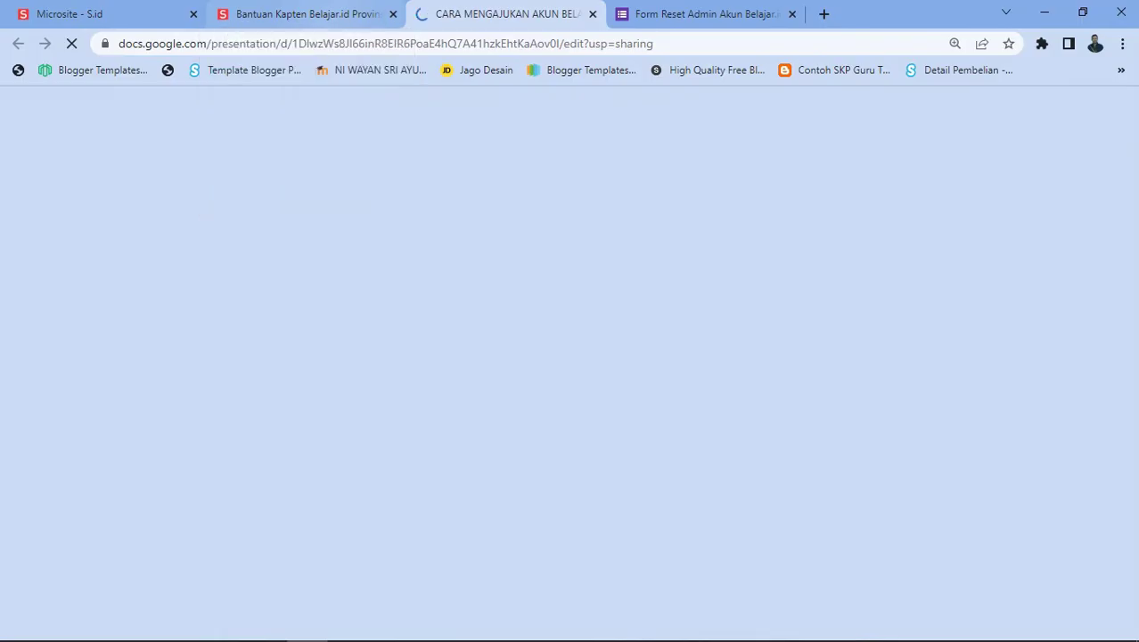
pyautogui.click(303, 13)
pyautogui.scroll(-8, 563, 357)
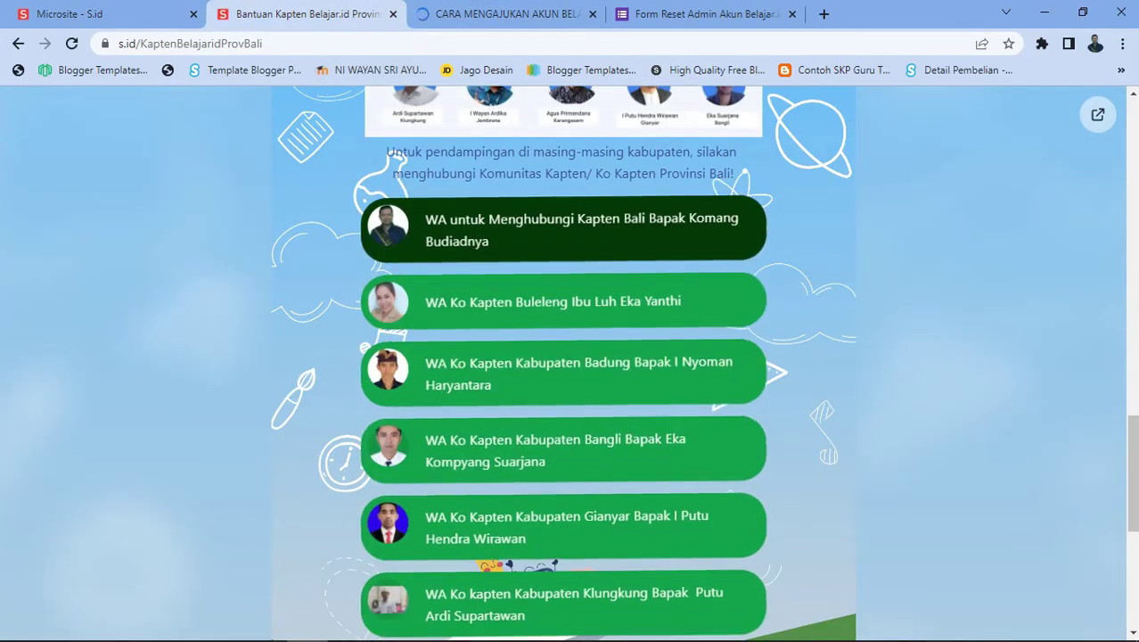
pyautogui.scroll(4, 563, 356)
pyautogui.scroll(11, 563, 357)
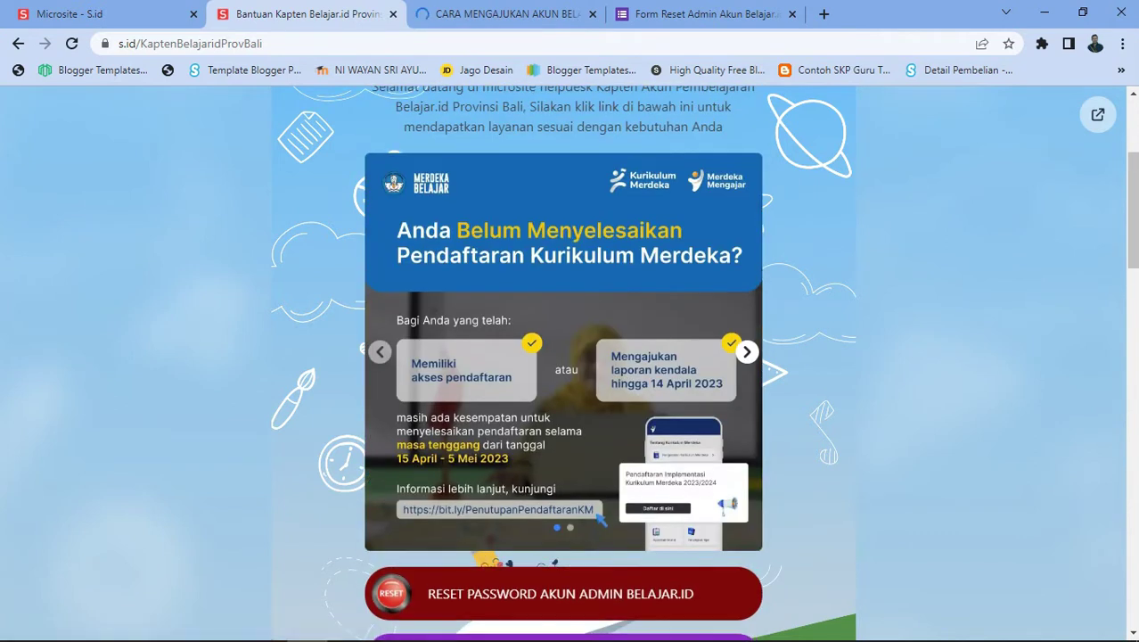
pyautogui.scroll(-2, 564, 357)
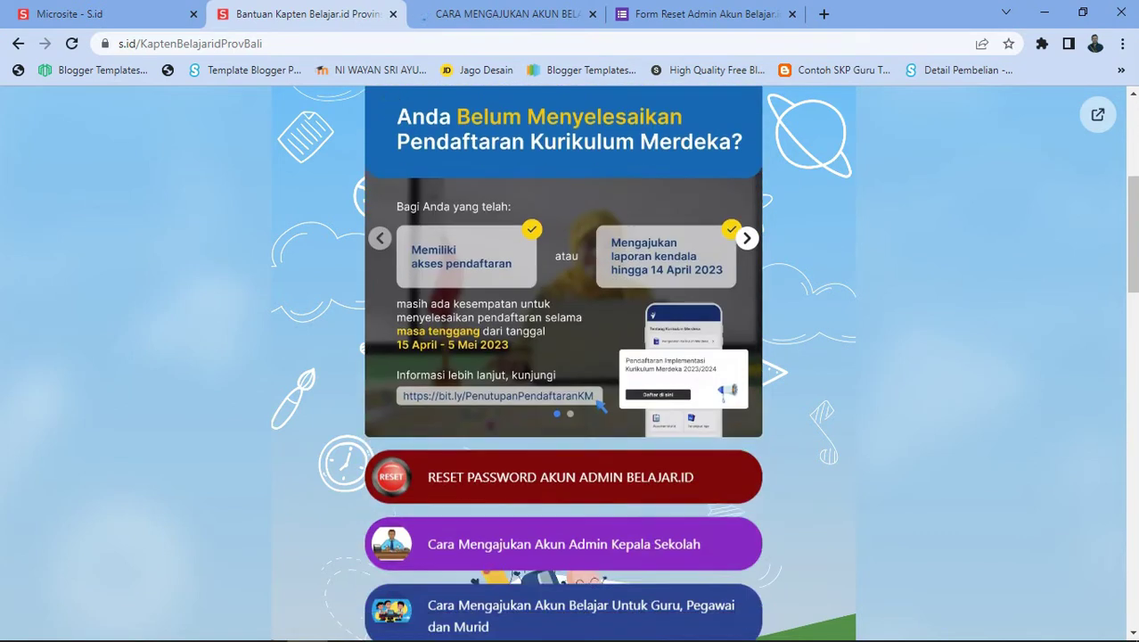
pyautogui.scroll(-5, 564, 356)
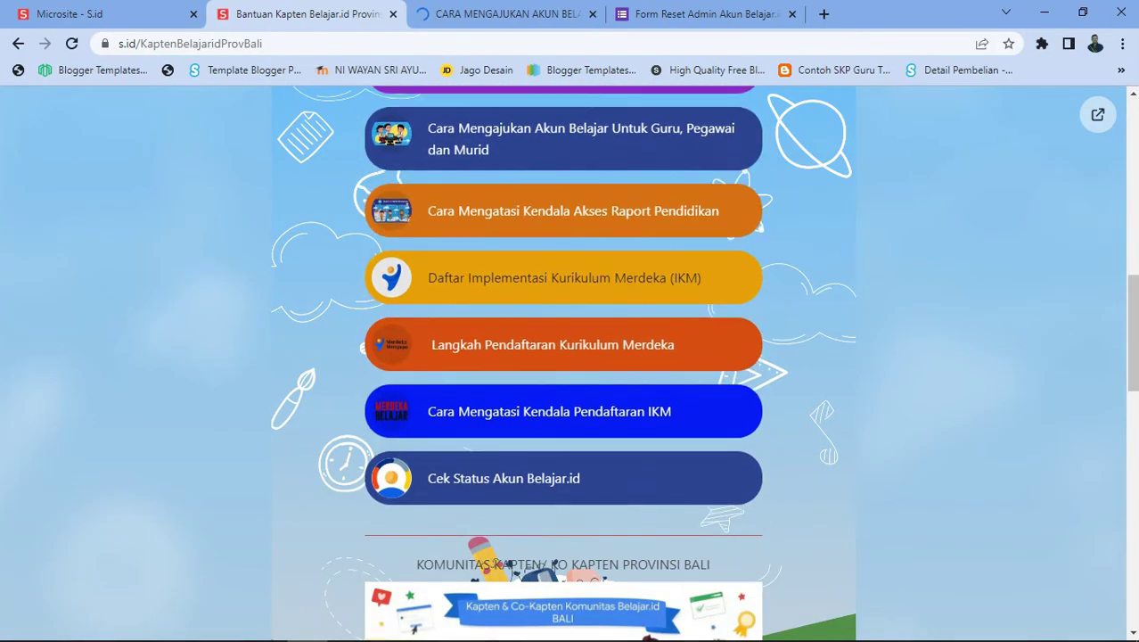
# Open the Daftar IKM Kurikulum Merdeka registration page and check the opened tabs
pyautogui.click(503, 484)
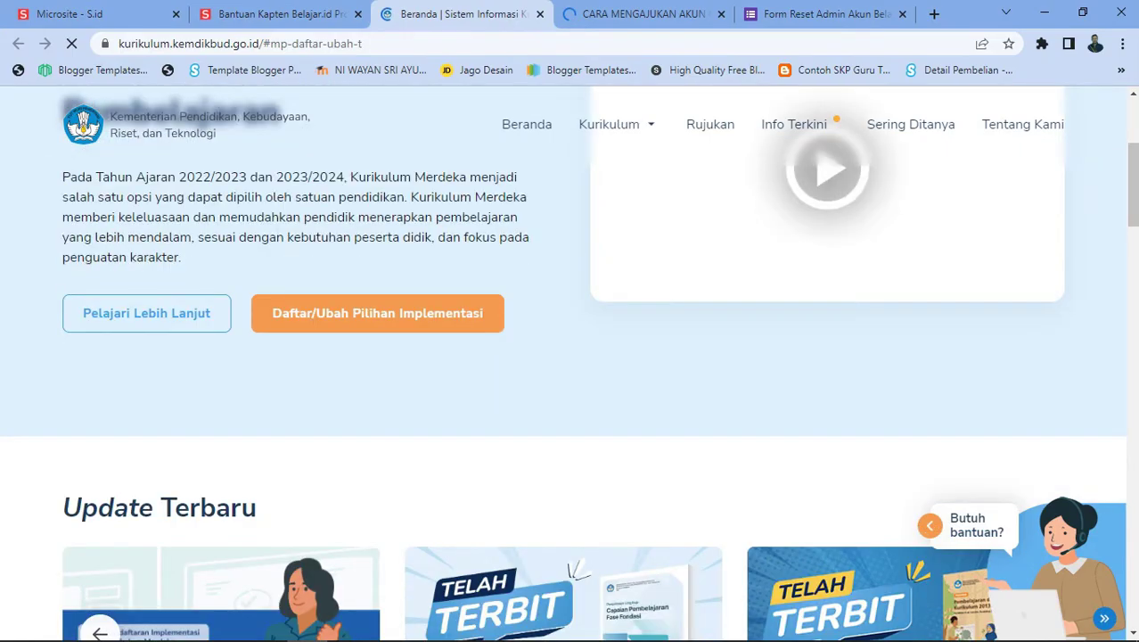
pyautogui.hotkey('ctrl', '5')
pyautogui.hotkey('ctrl', '2')
pyautogui.scroll(-4, 563, 356)
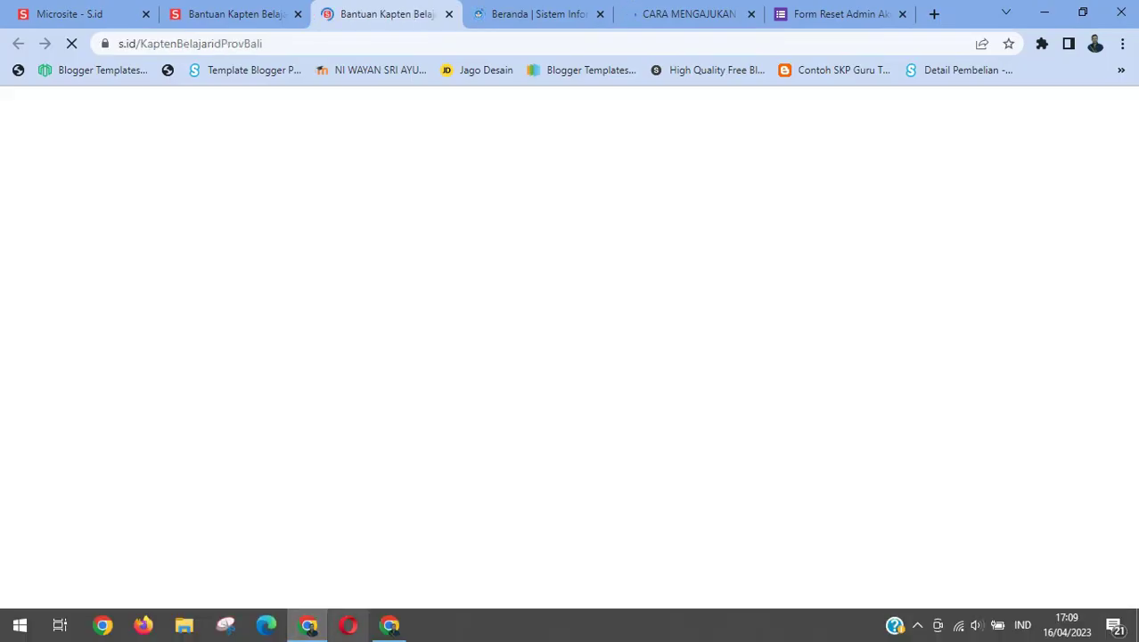
# Load s.id in the other browser window and go to its Masuk / Daftar sign-in page
pyautogui.click(308, 624)
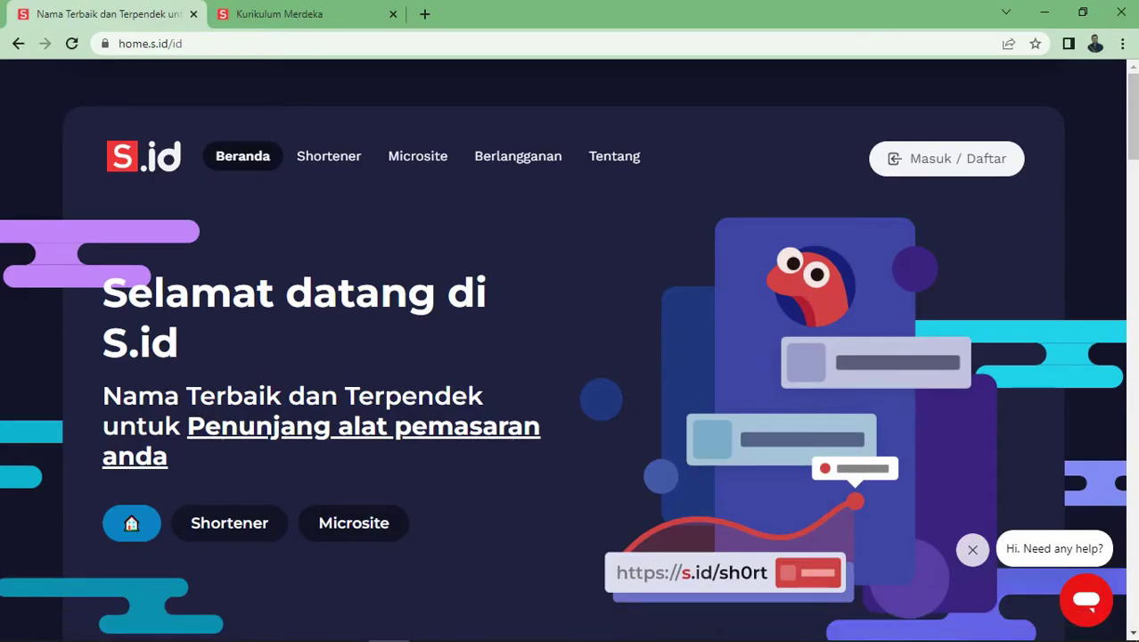
pyautogui.click(150, 43)
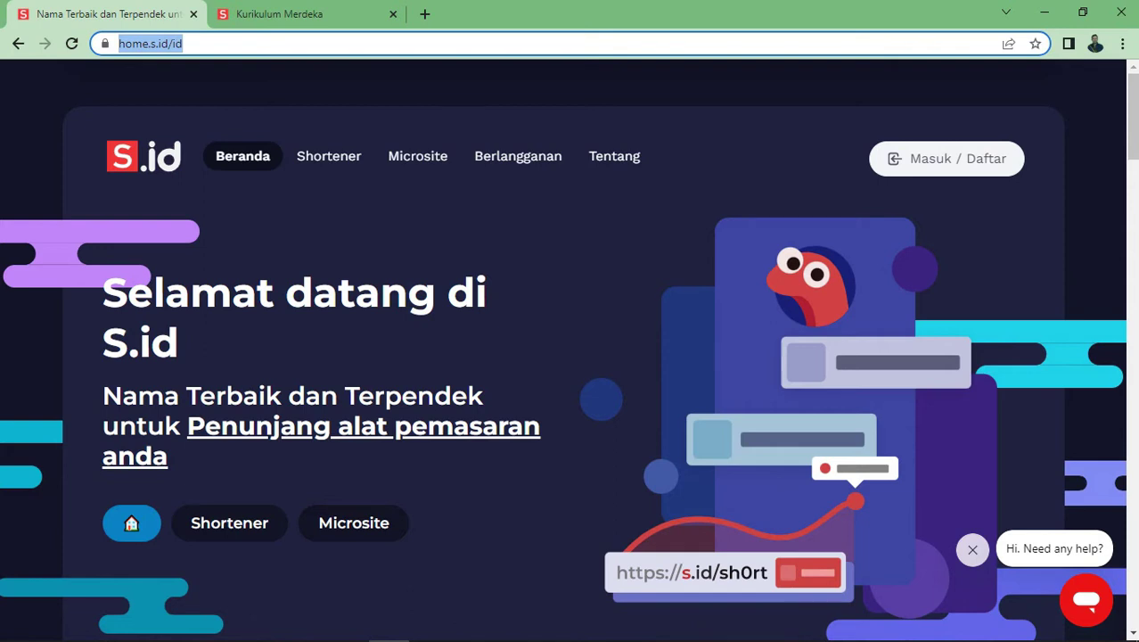
pyautogui.write('s.id')
pyautogui.press('Return')
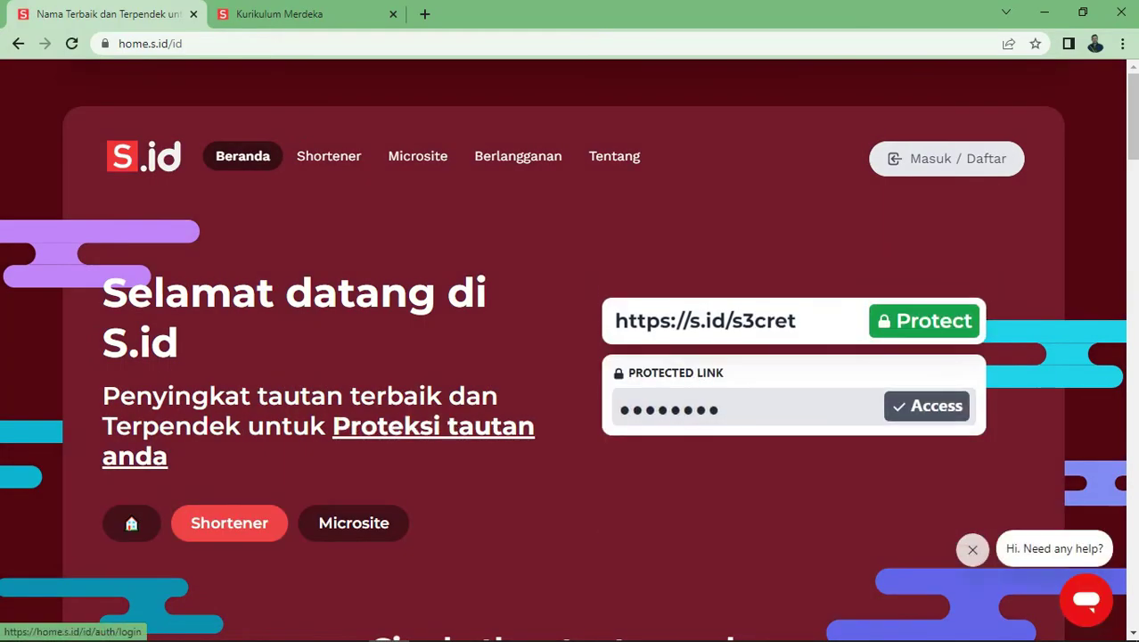
pyautogui.click(947, 157)
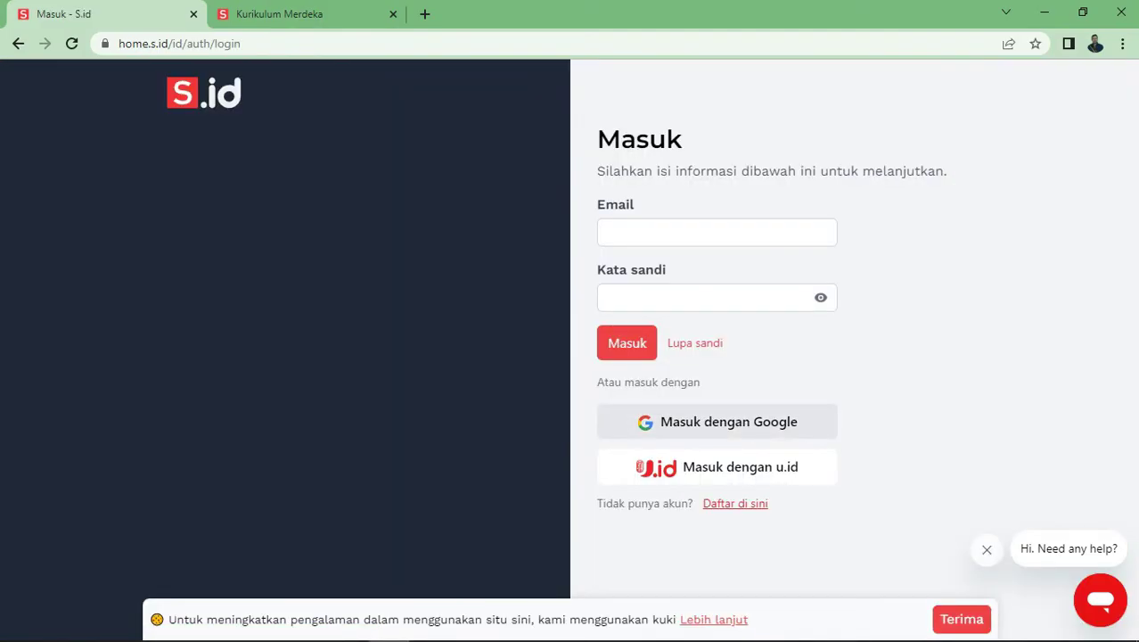
# Sign in with Google, tick the updates and terms checkboxes, and accept cookies
pyautogui.click(717, 421)
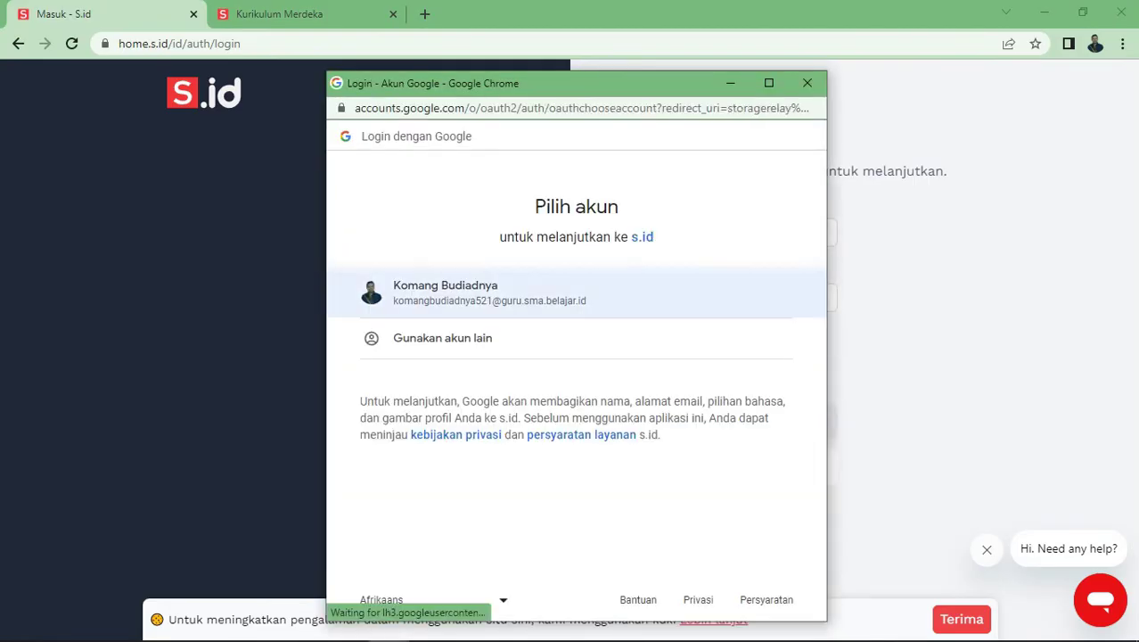
pyautogui.click(473, 292)
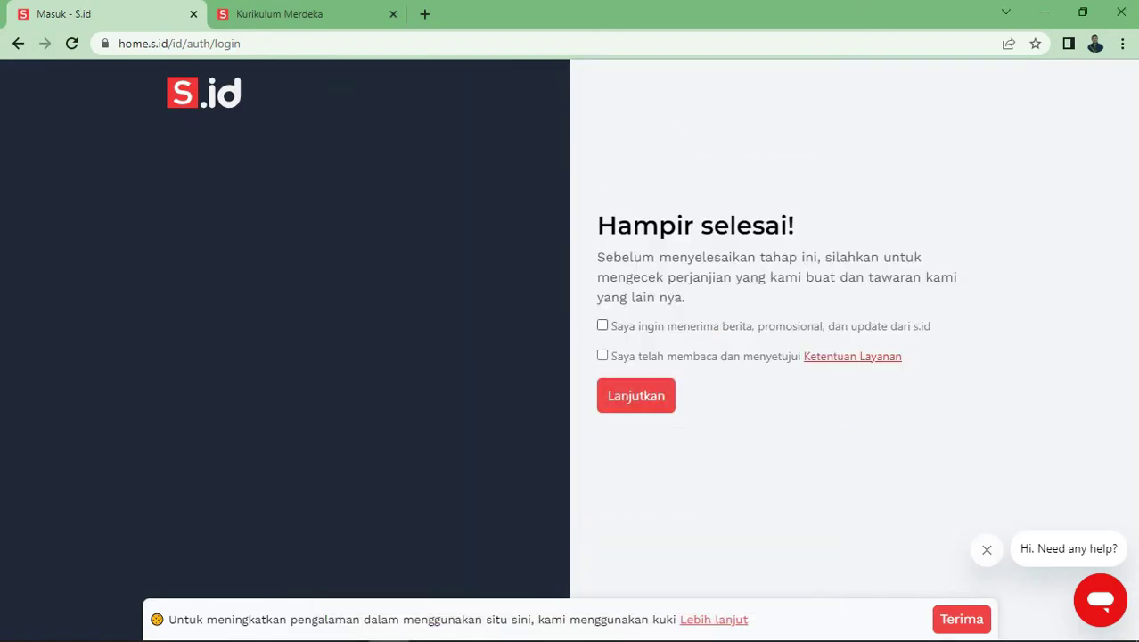
pyautogui.click(603, 326)
pyautogui.click(603, 344)
pyautogui.click(636, 395)
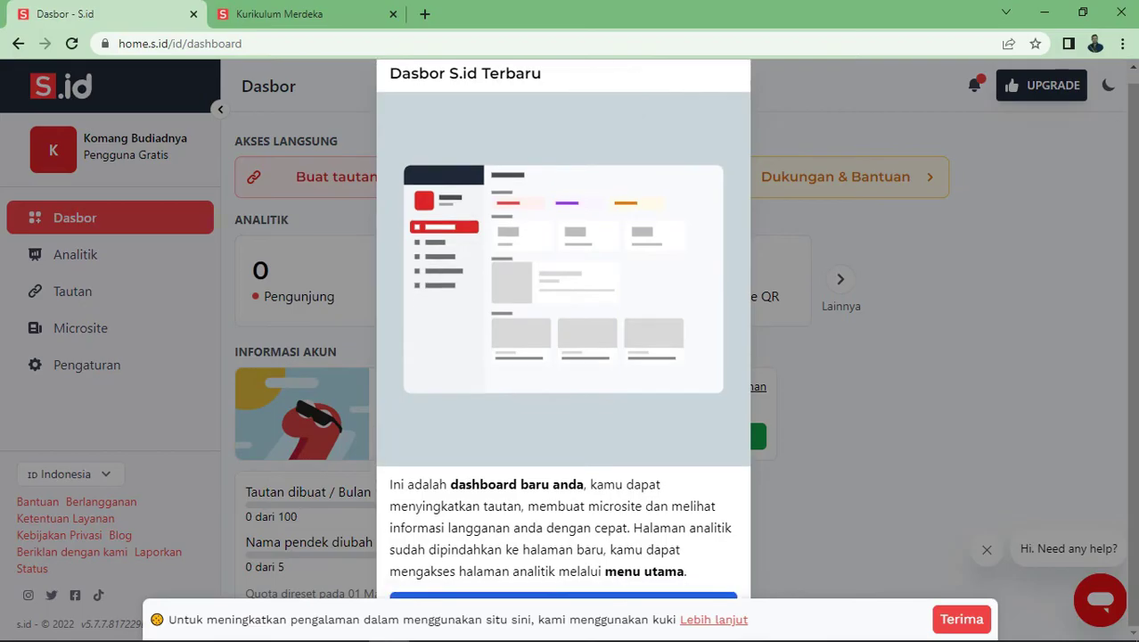
pyautogui.click(962, 618)
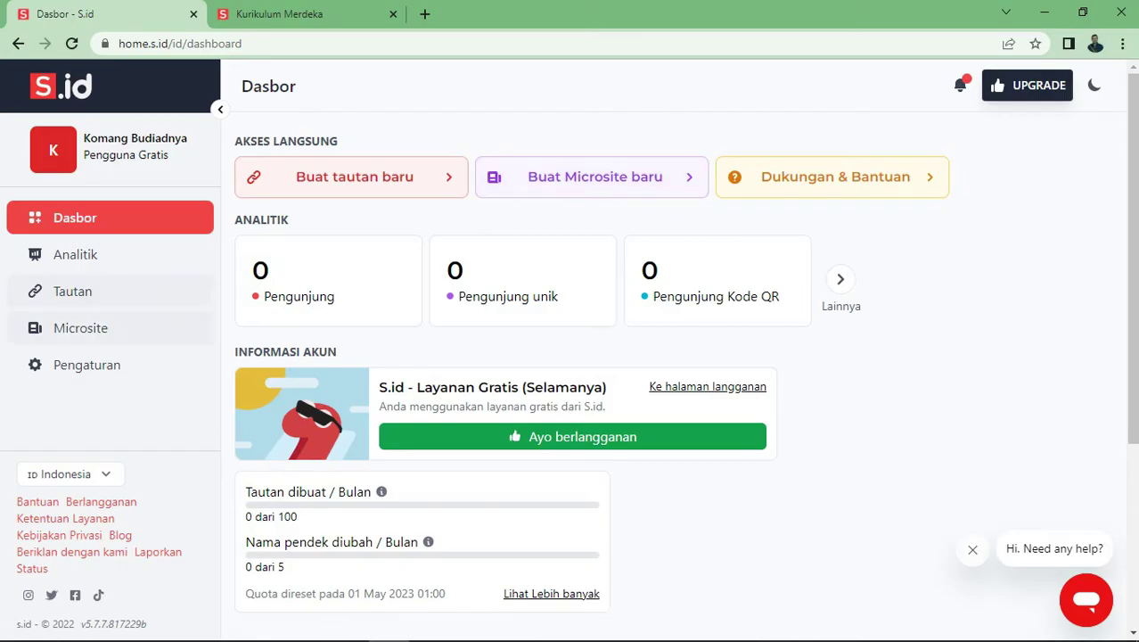
# Start a new microsite from the sidebar with Edukasi as its type
pyautogui.click(80, 328)
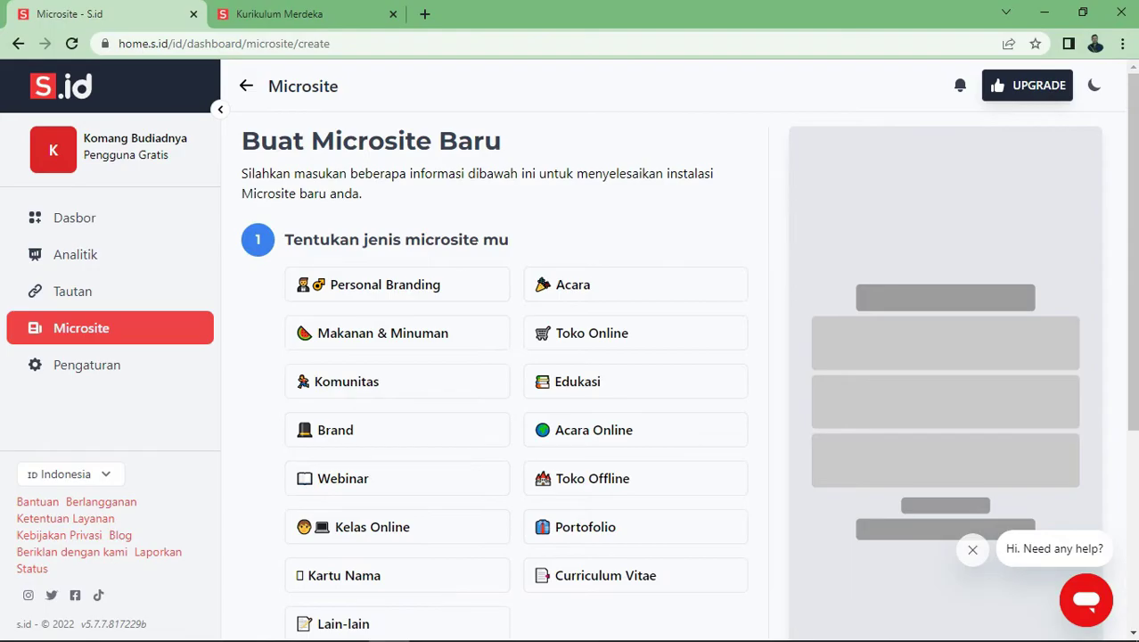
pyautogui.scroll(-1, 570, 201)
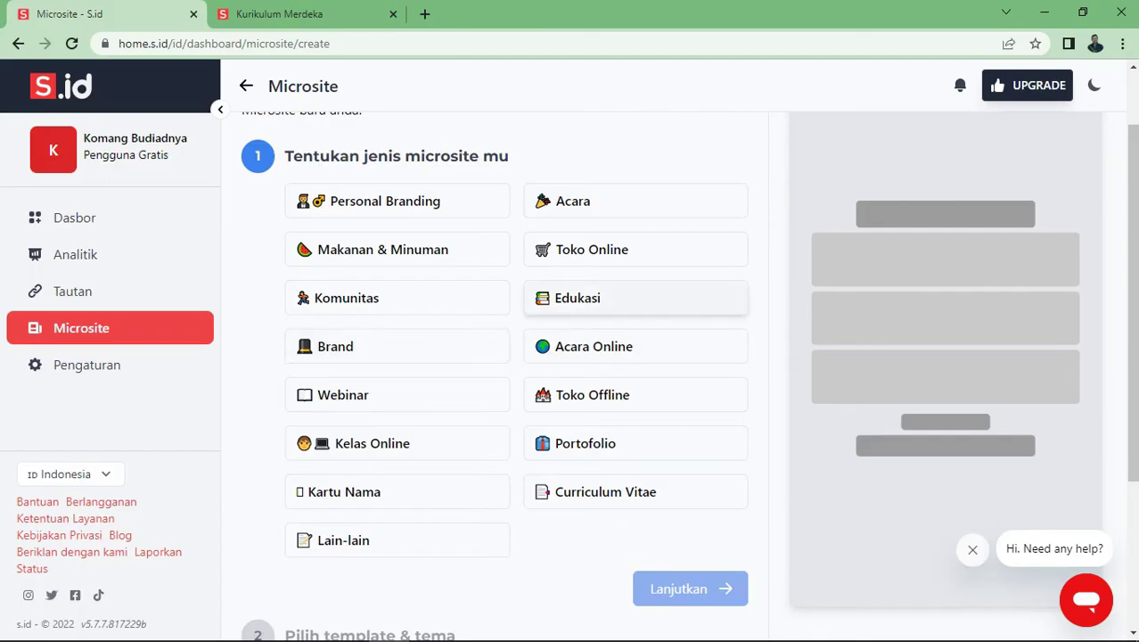
pyautogui.click(634, 298)
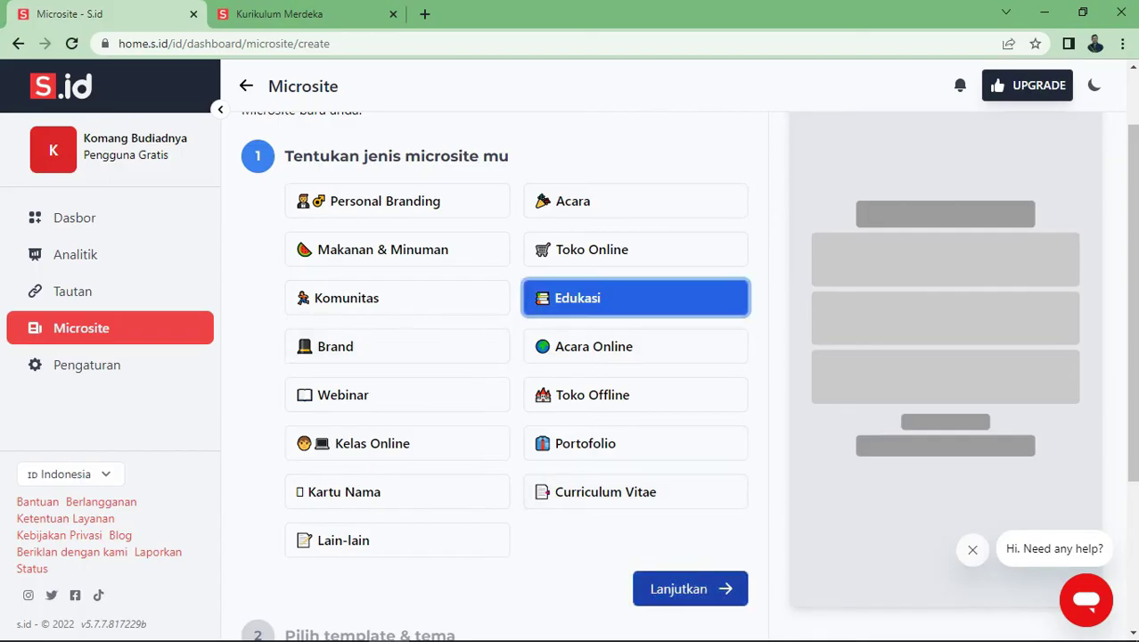
pyautogui.click(690, 589)
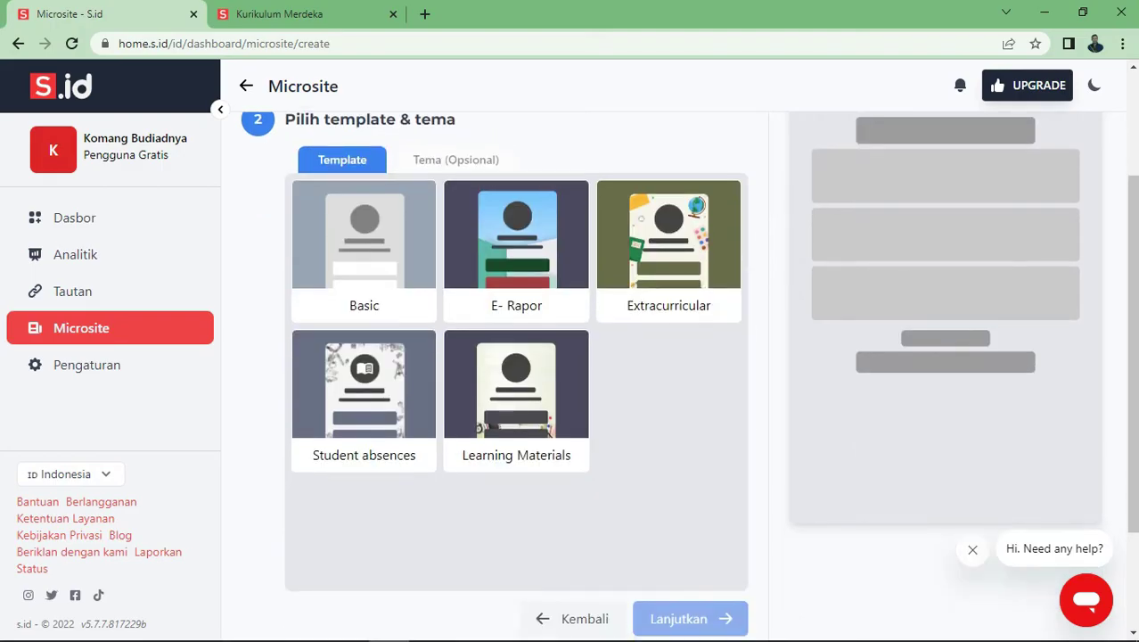
# Preview the Extracurricular and Learning Materials templates
pyautogui.scroll(2, 517, 356)
pyautogui.scroll(-1, 517, 356)
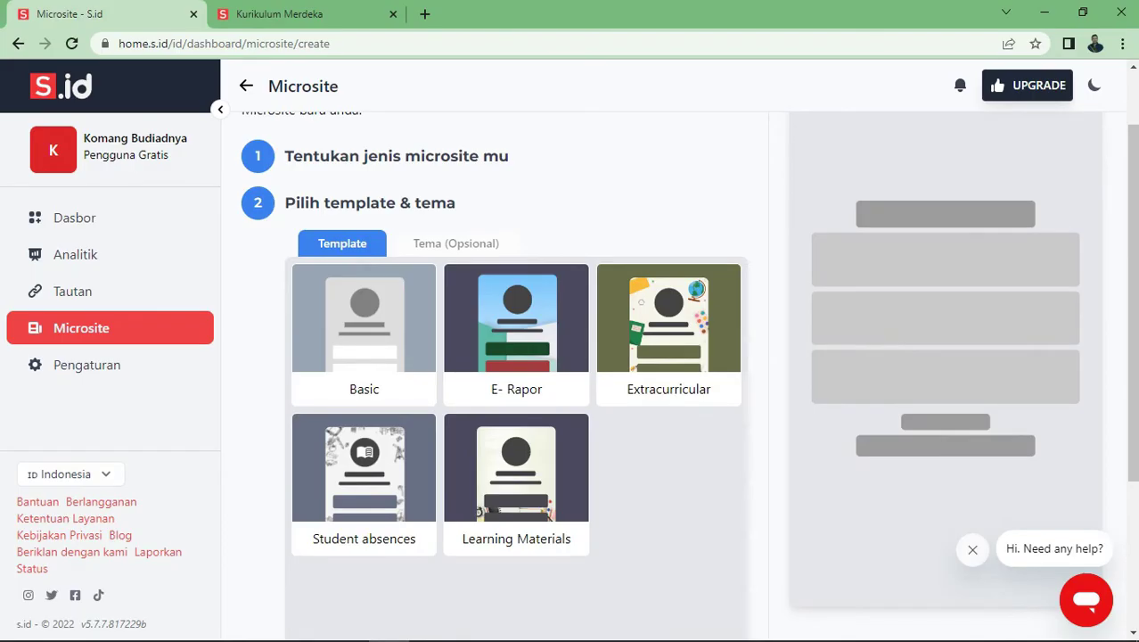
pyautogui.click(669, 334)
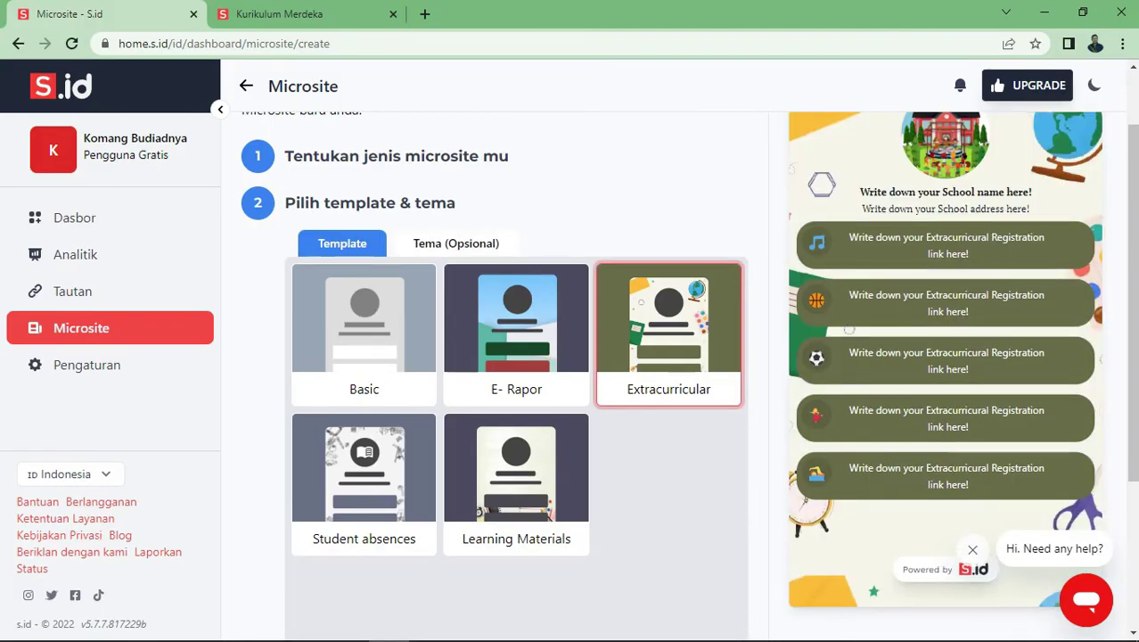
pyautogui.scroll(-1, 517, 356)
pyautogui.click(516, 401)
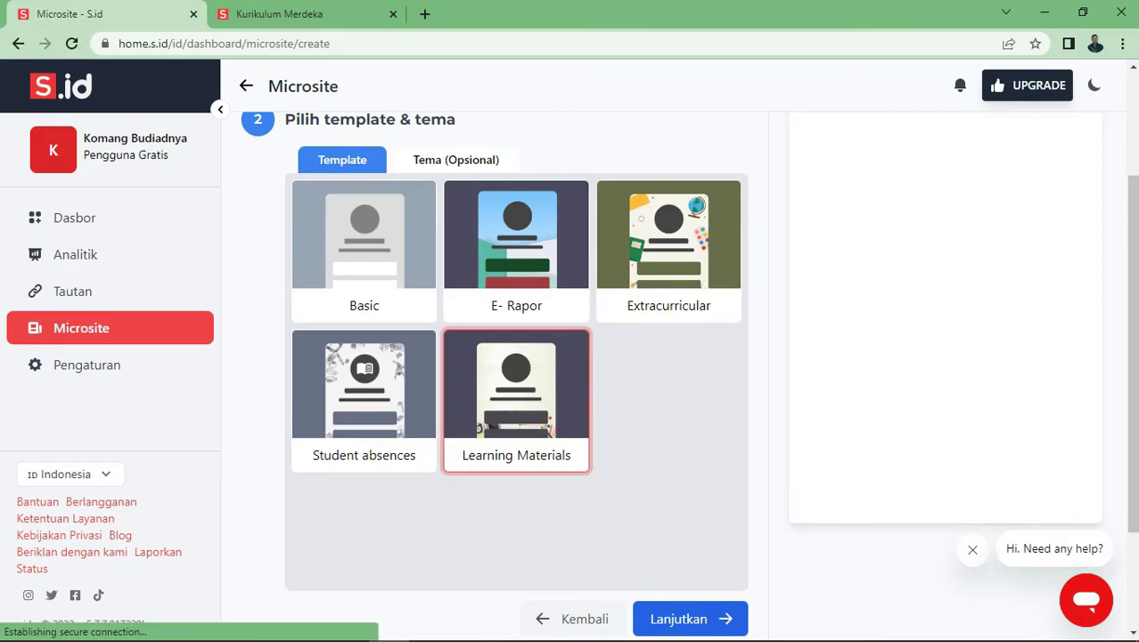
pyautogui.scroll(2, 516, 401)
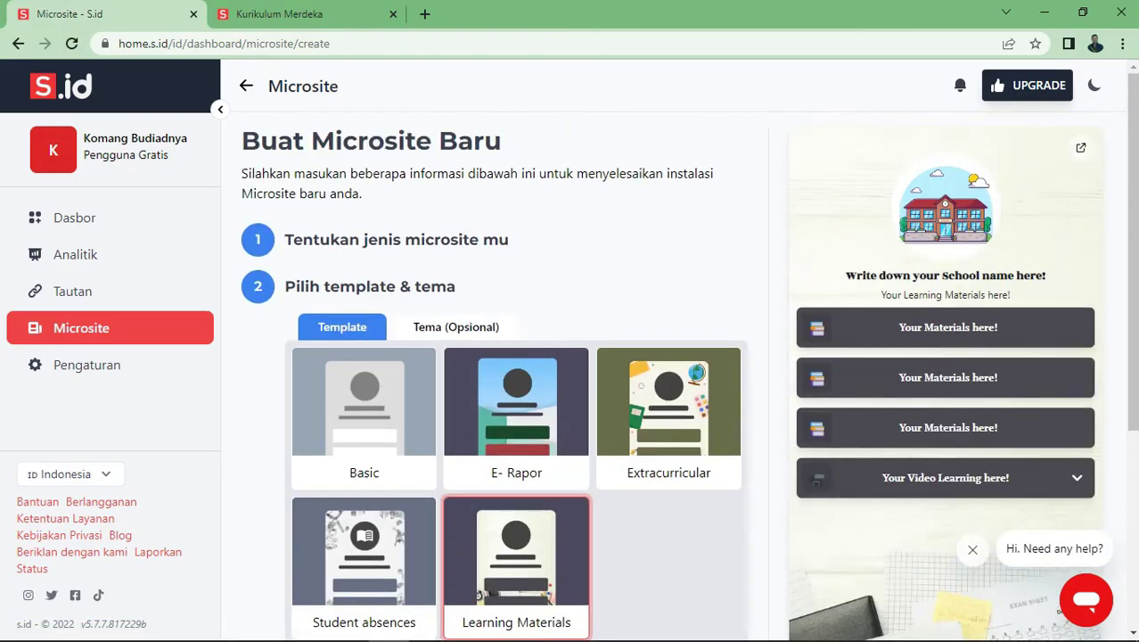
pyautogui.scroll(-2, 517, 374)
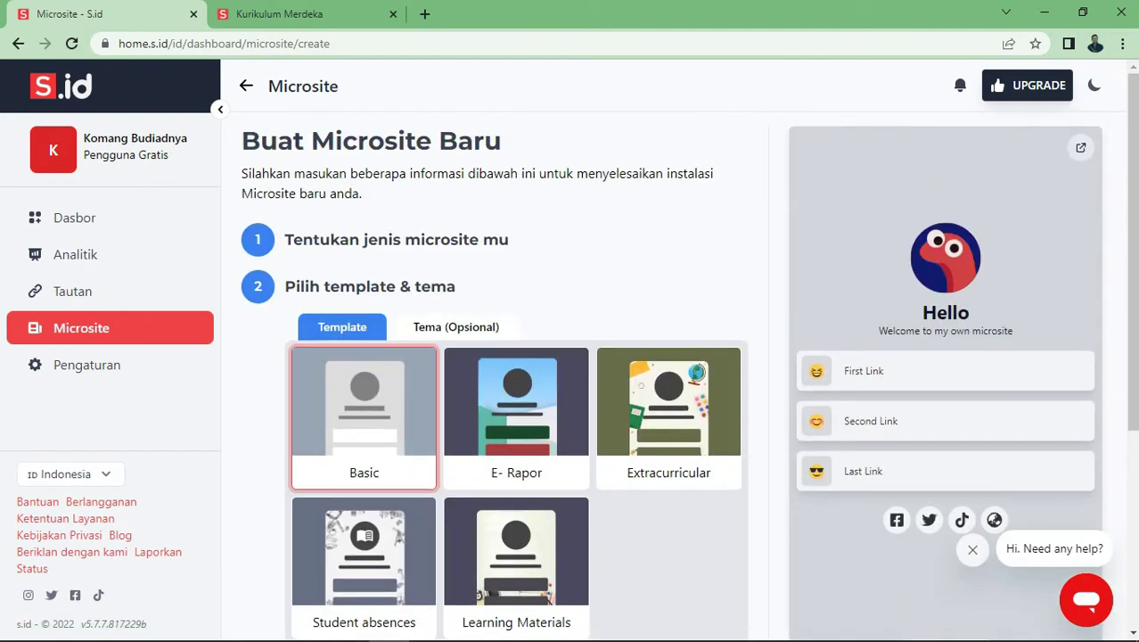
# Preview E-Rapor and Learning Materials, then choose the Basic template and continue
pyautogui.click(516, 417)
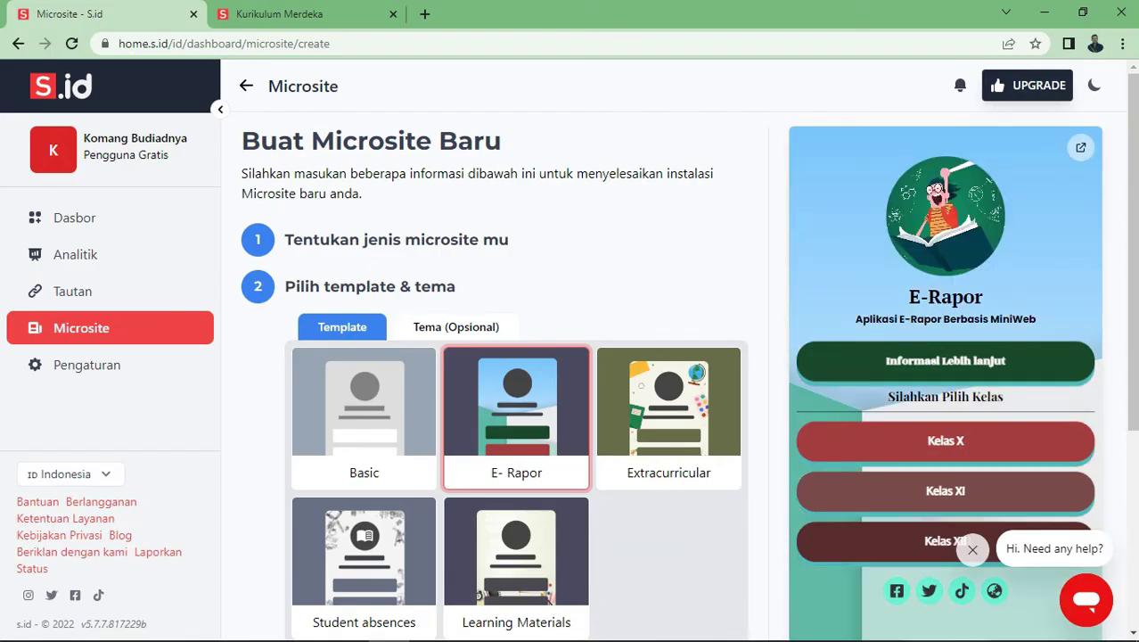
pyautogui.scroll(-2, 570, 374)
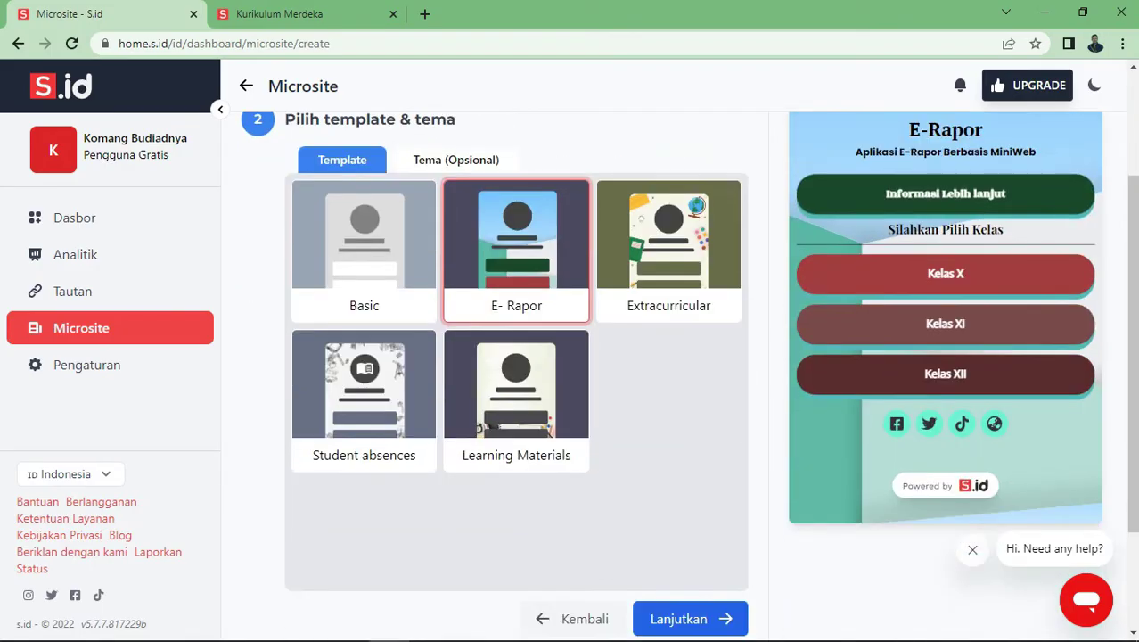
pyautogui.click(516, 401)
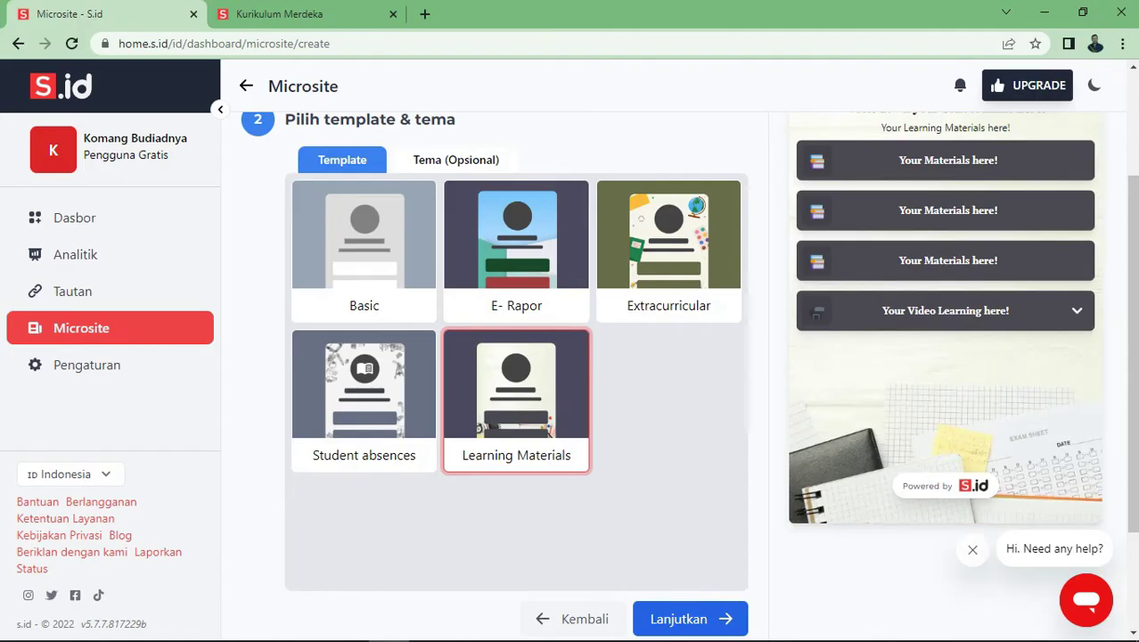
pyautogui.scroll(2, 499, 375)
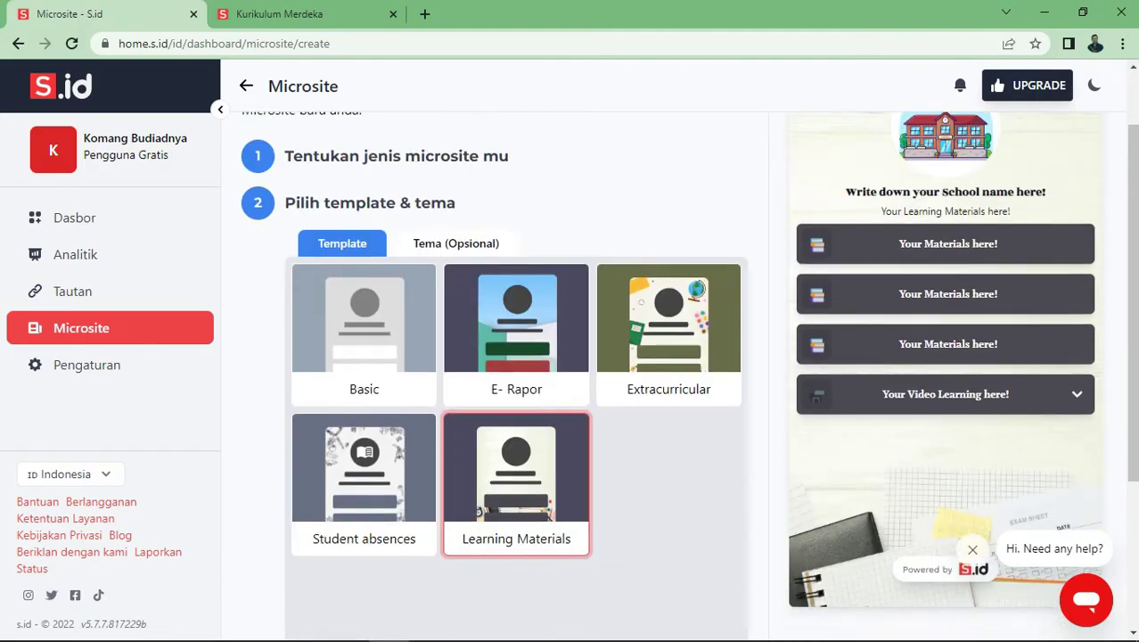
pyautogui.click(363, 321)
pyautogui.scroll(-3, 499, 374)
pyautogui.click(673, 465)
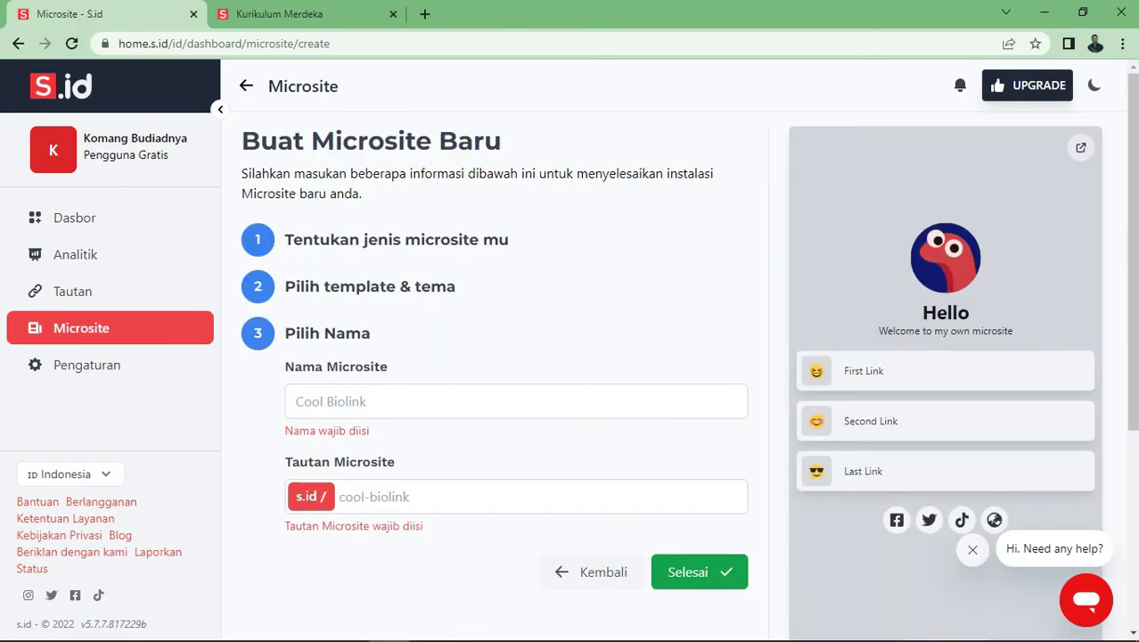
# Enter 'Merdeka Belajar Indonesia' as the microsite name
pyautogui.click(516, 401)
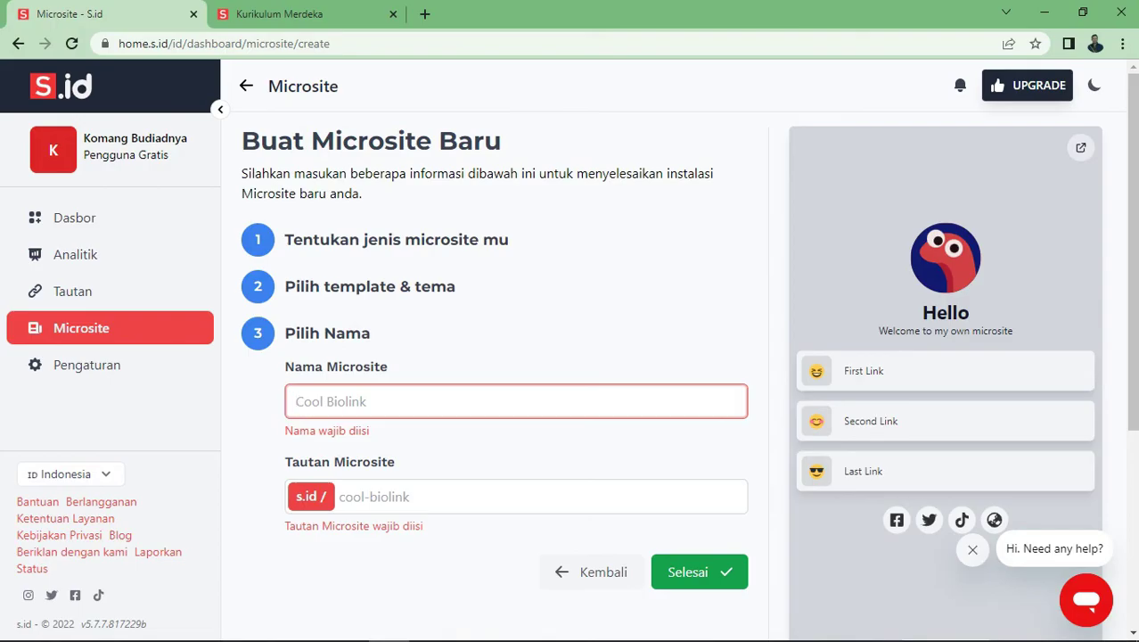
pyautogui.write('Belajar')
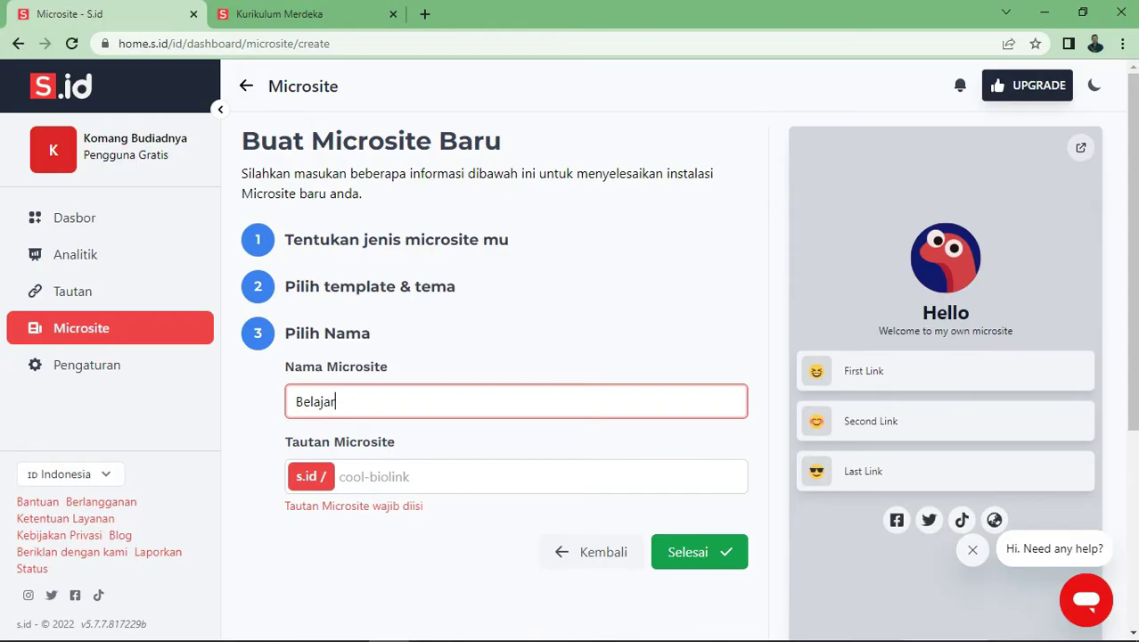
pyautogui.write('Ber')
pyautogui.press('BackSpace')
pyautogui.press('BackSpace')
pyautogui.press('BackSpace')
pyautogui.write('Me')
pyautogui.hotkey('ctrl', 'a')
pyautogui.press('BackSpace')
pyautogui.write('Merdeka belajar Indon')
pyautogui.press('BackSpace')
pyautogui.press('BackSpace')
pyautogui.write('ndonesia')
pyautogui.moveTo(351, 401); pyautogui.dragTo(358, 401)
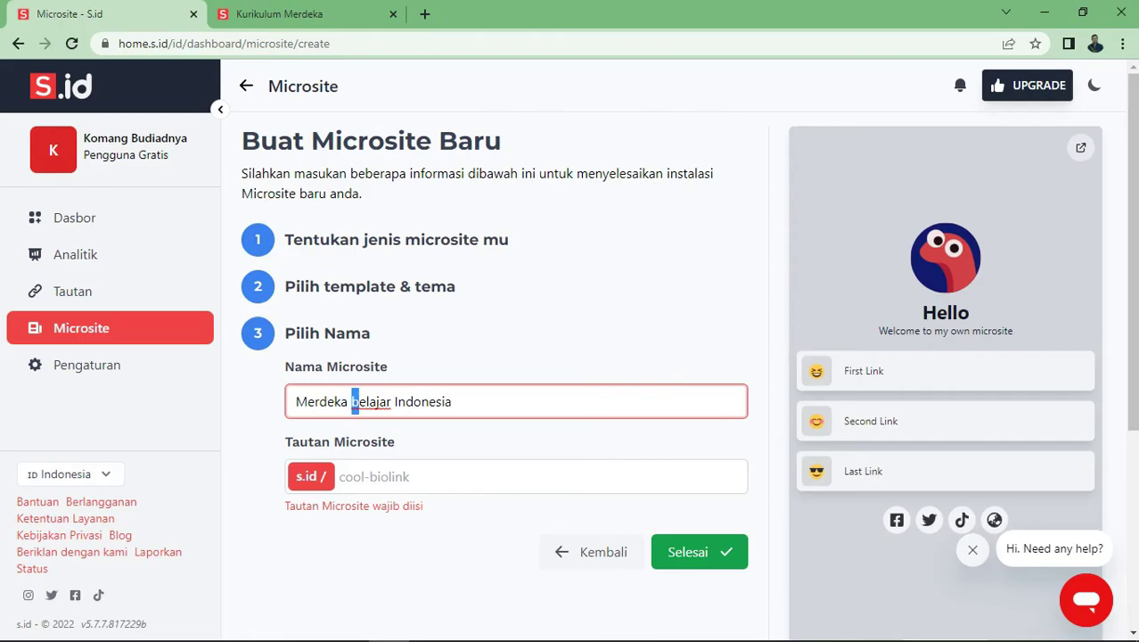
pyautogui.write('B')
# Set the link to s.id/MerdekaBelajarIndonesia and finish creating the microsite
pyautogui.click(375, 476)
pyautogui.write('Merdeka')
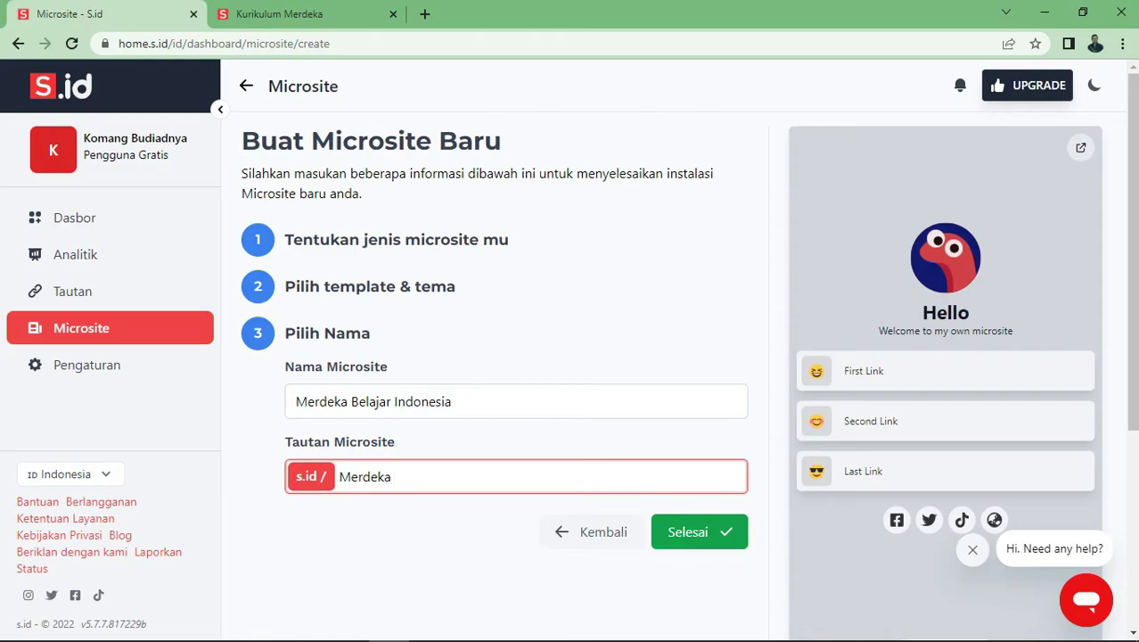
pyautogui.write('BelajarIndonesia')
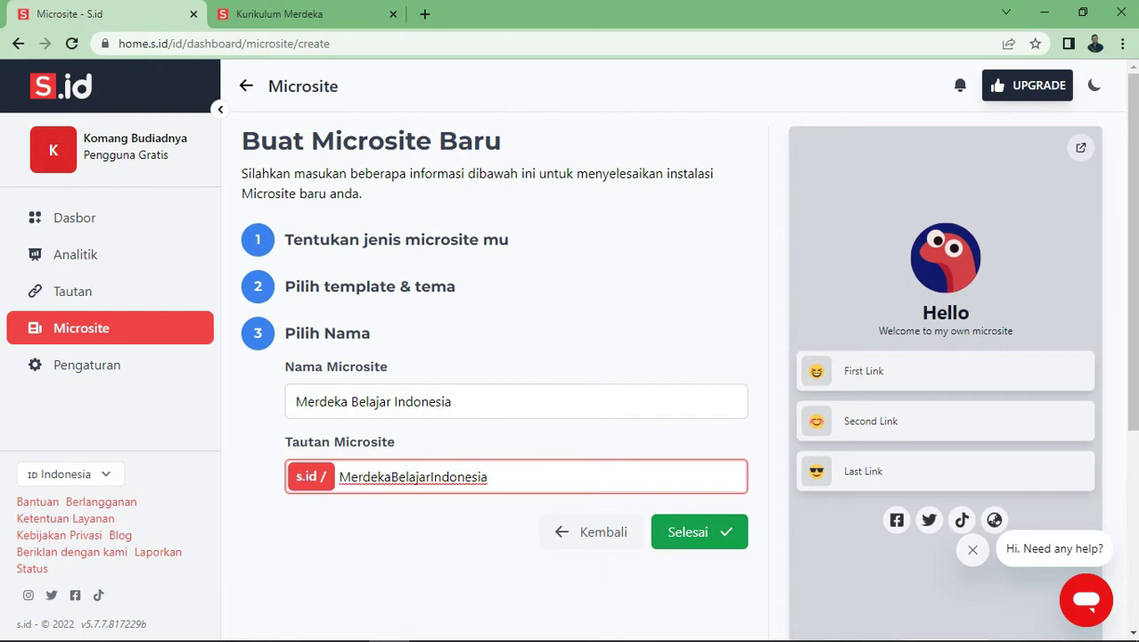
pyautogui.click(699, 532)
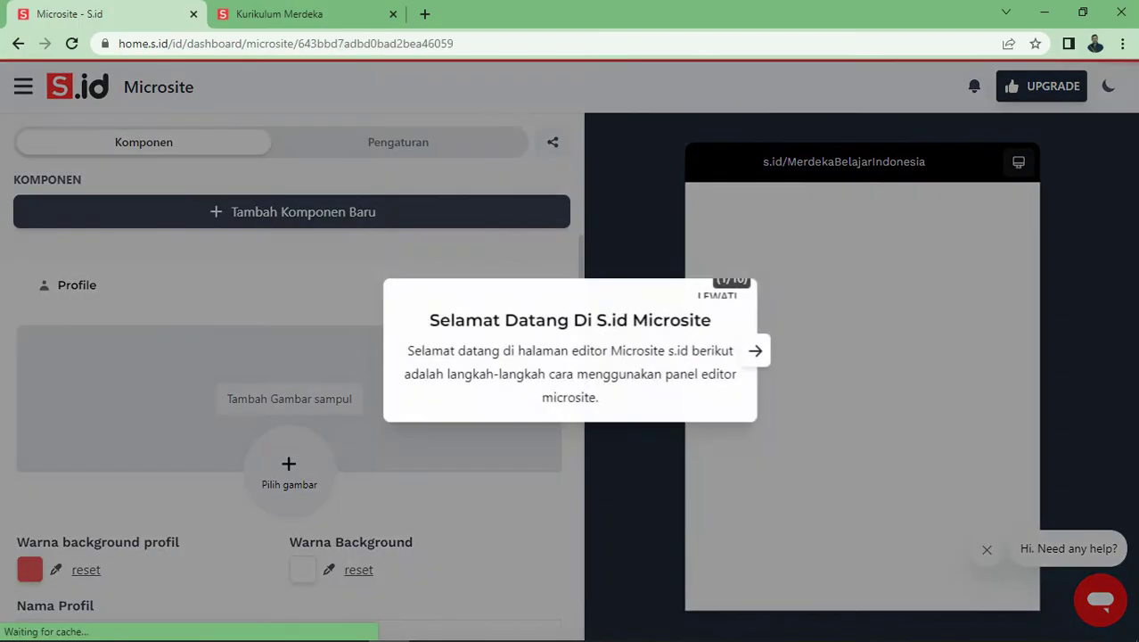
# Step through the editor's welcome tour and close it
pyautogui.press('Right')
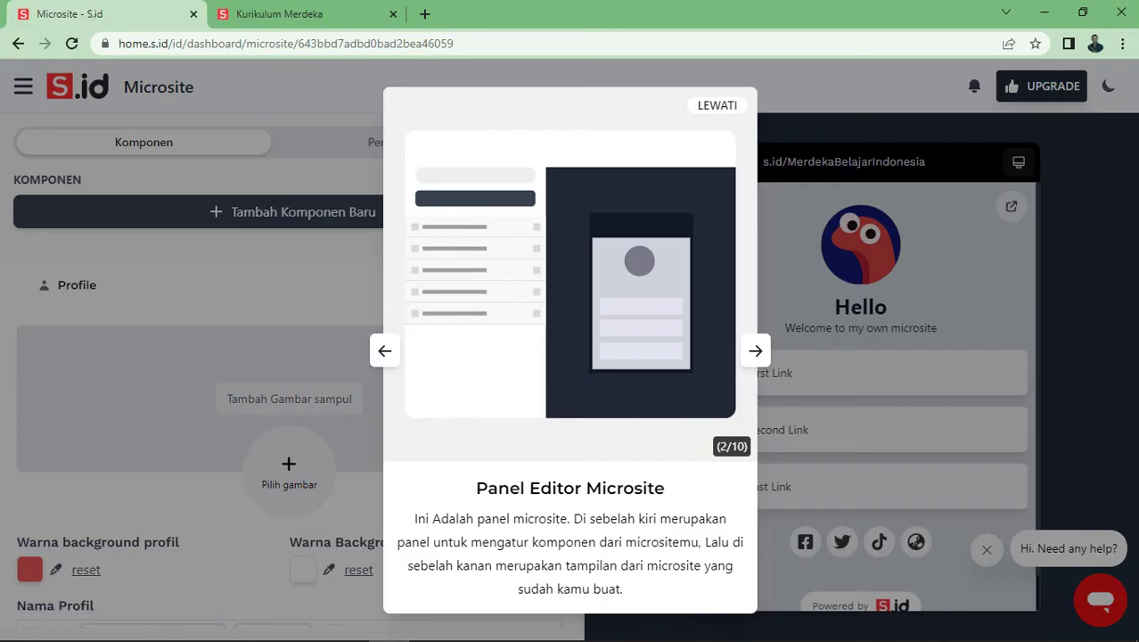
pyautogui.press('Left')
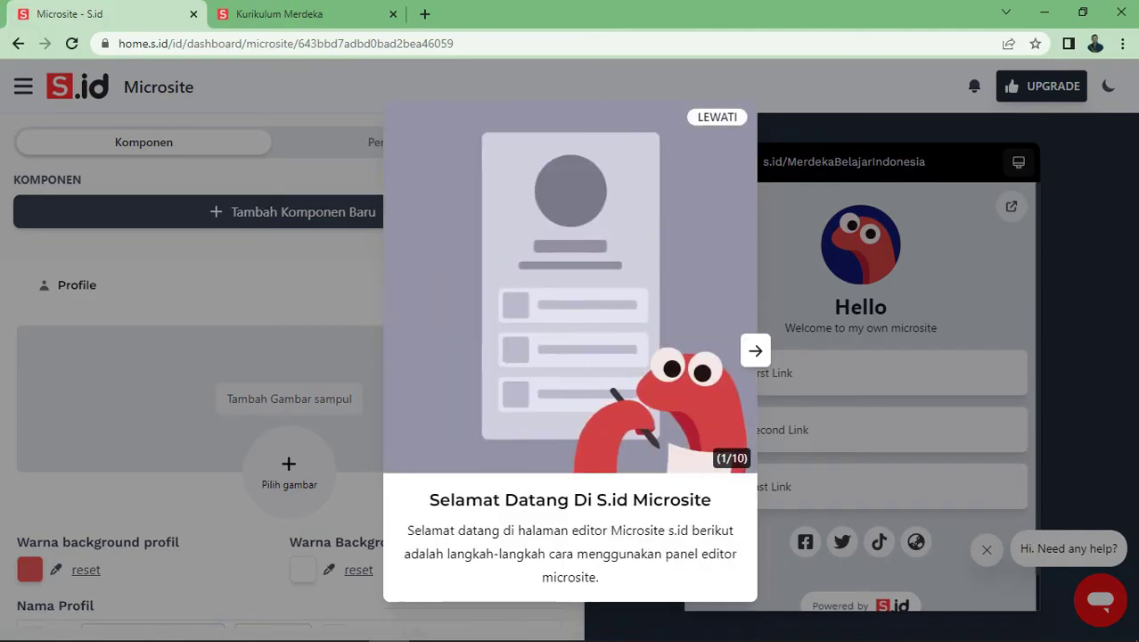
pyautogui.press('Right')
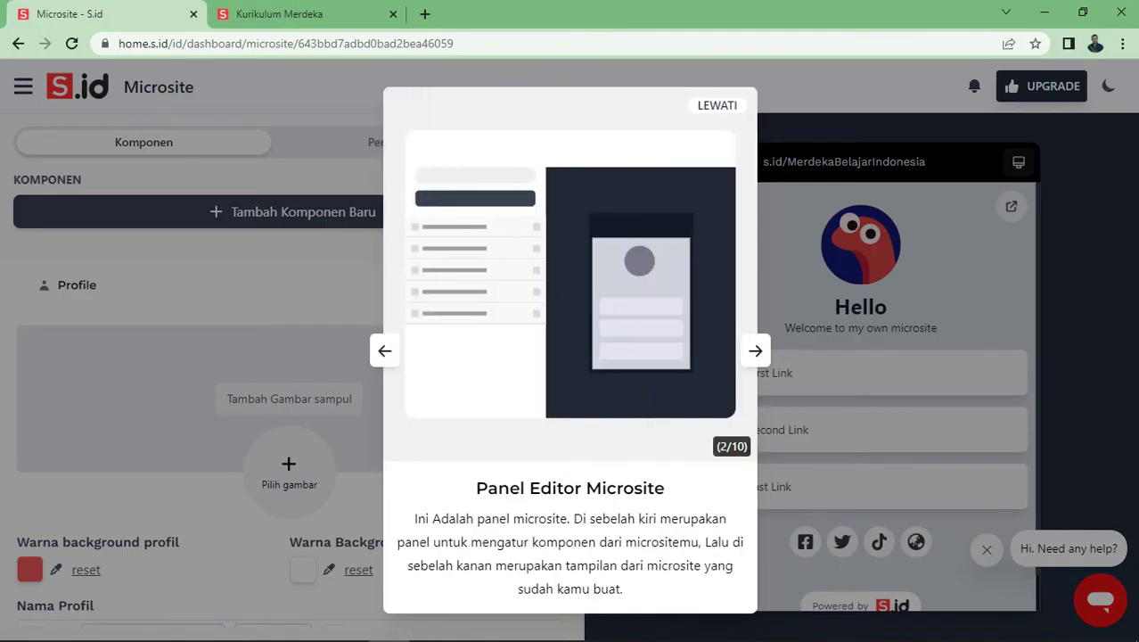
pyautogui.press('Right')
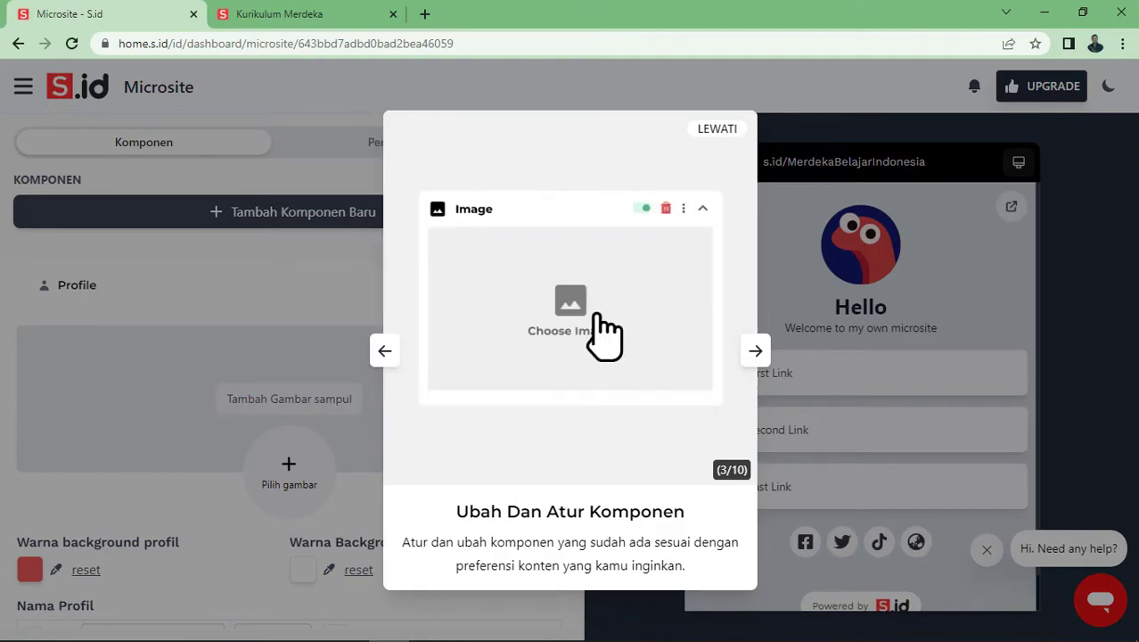
pyautogui.press('Right')
pyautogui.press('Right')
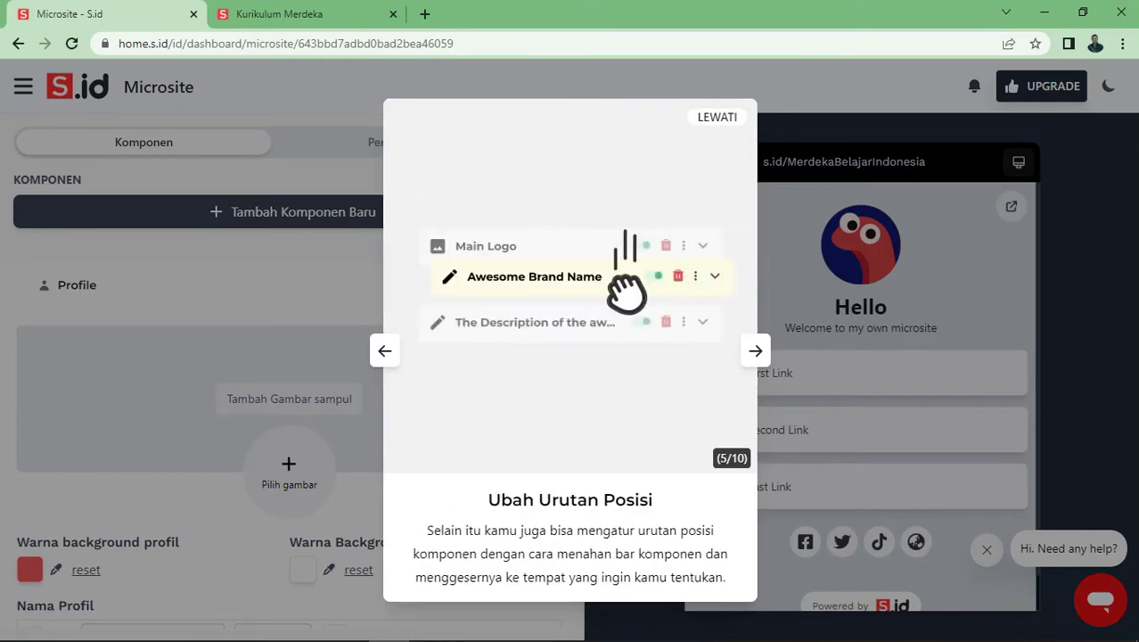
pyautogui.press('Escape')
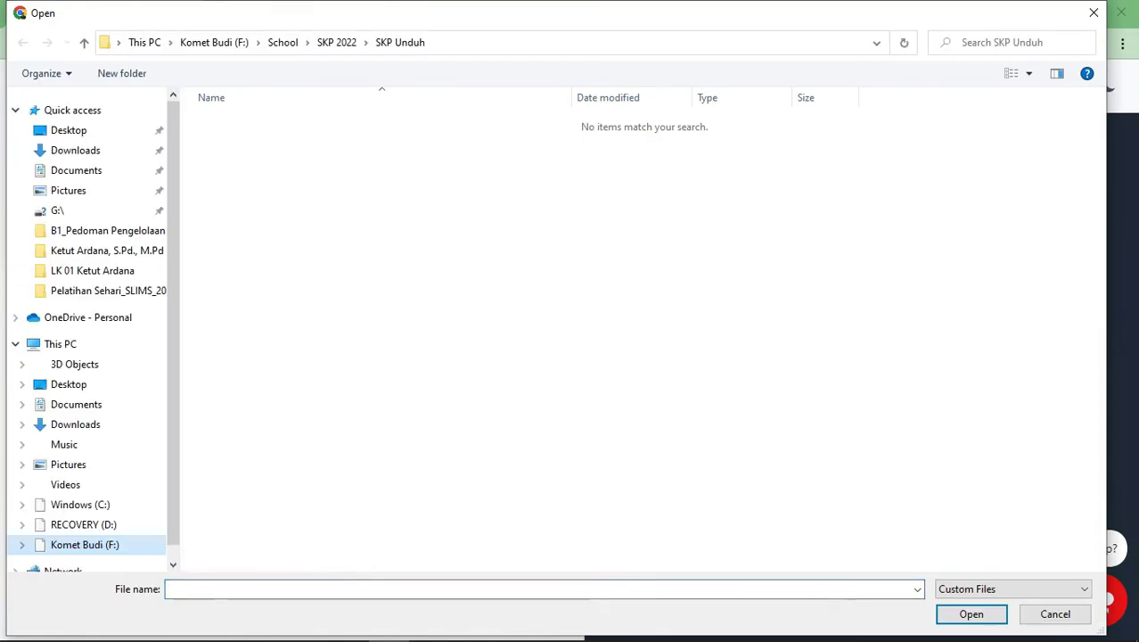
# Upload the school illustration from Pictures, uncropped, as the microsite cover image
pyautogui.click(67, 465)
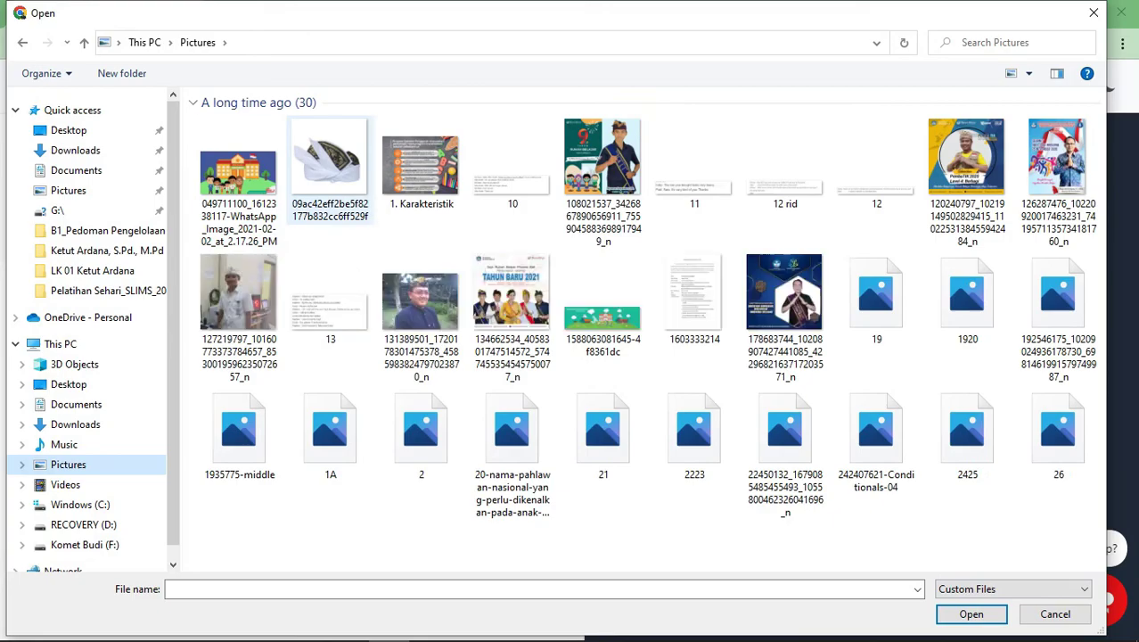
pyautogui.doubleClick(238, 178)
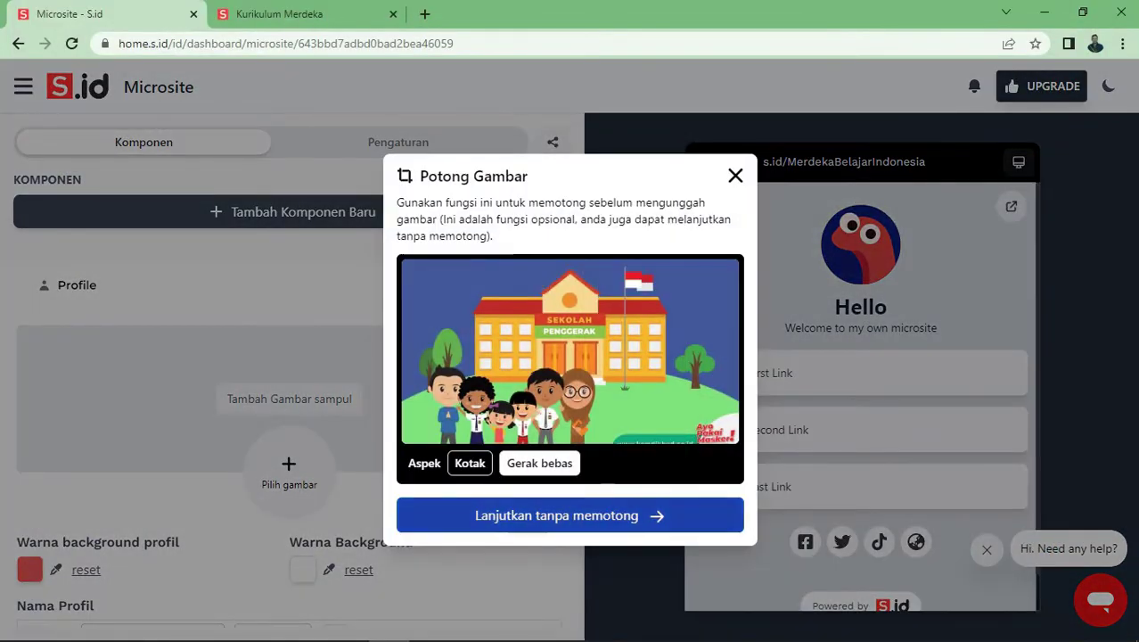
pyautogui.click(556, 516)
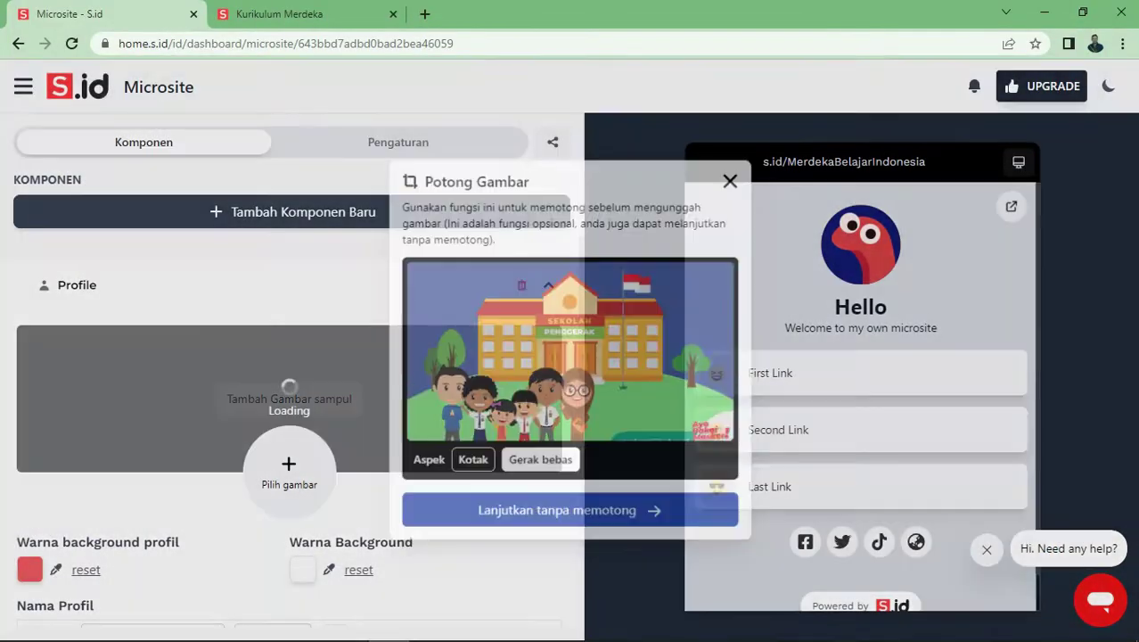
pyautogui.scroll(-2, 291, 401)
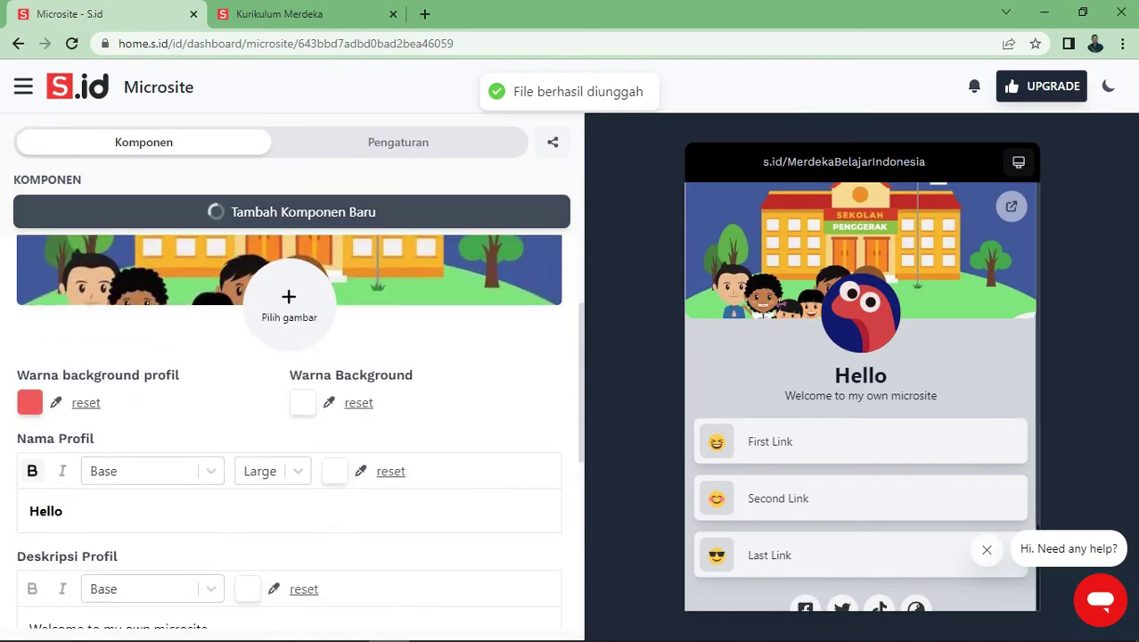
pyautogui.click(289, 303)
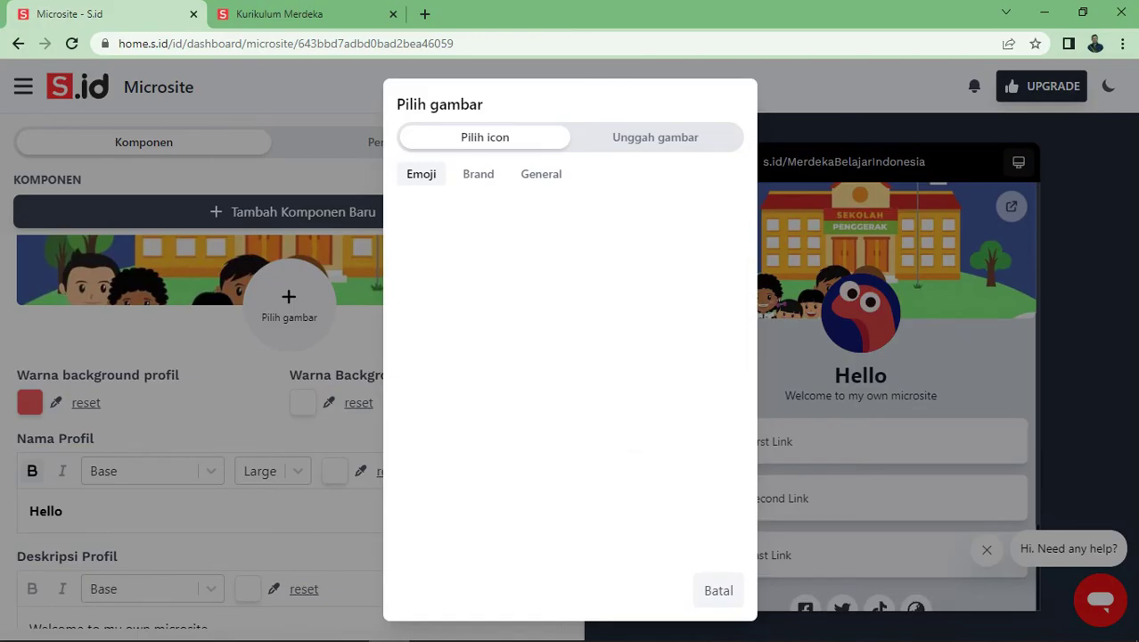
# Switch the profile picture to image upload and browse for a file
pyautogui.click(655, 136)
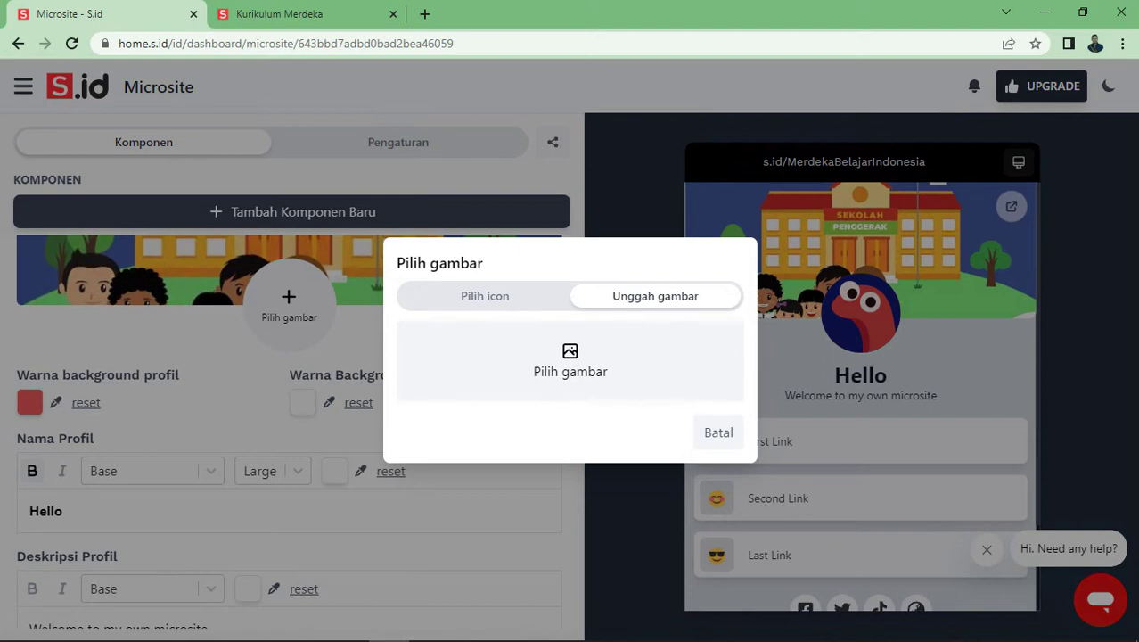
pyautogui.click(570, 361)
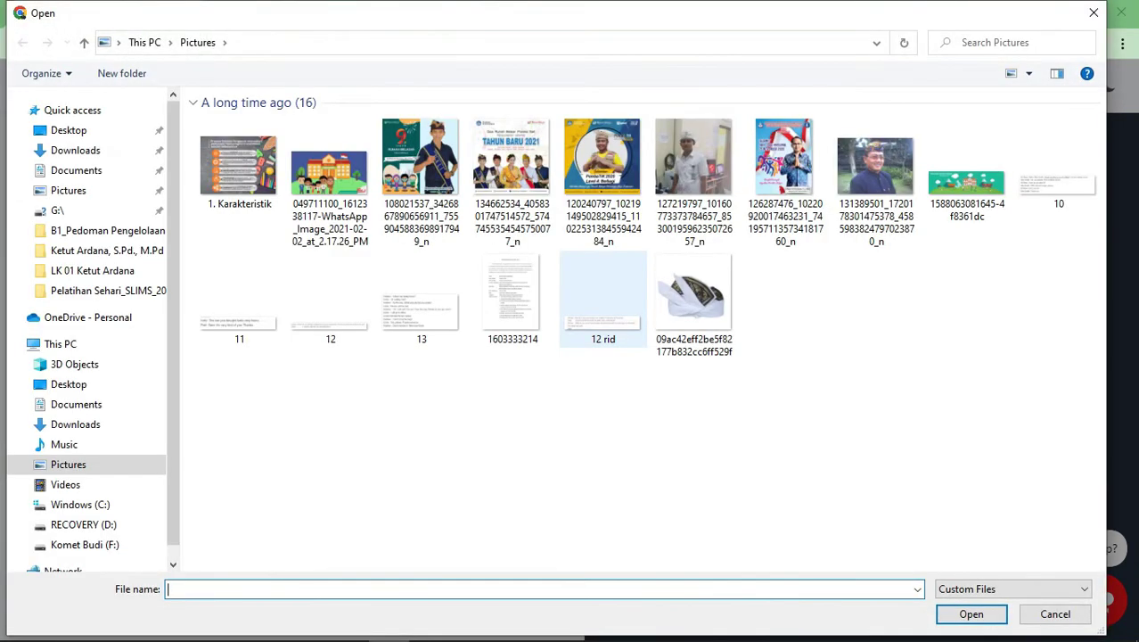
pyautogui.scroll(-5, 772, 323)
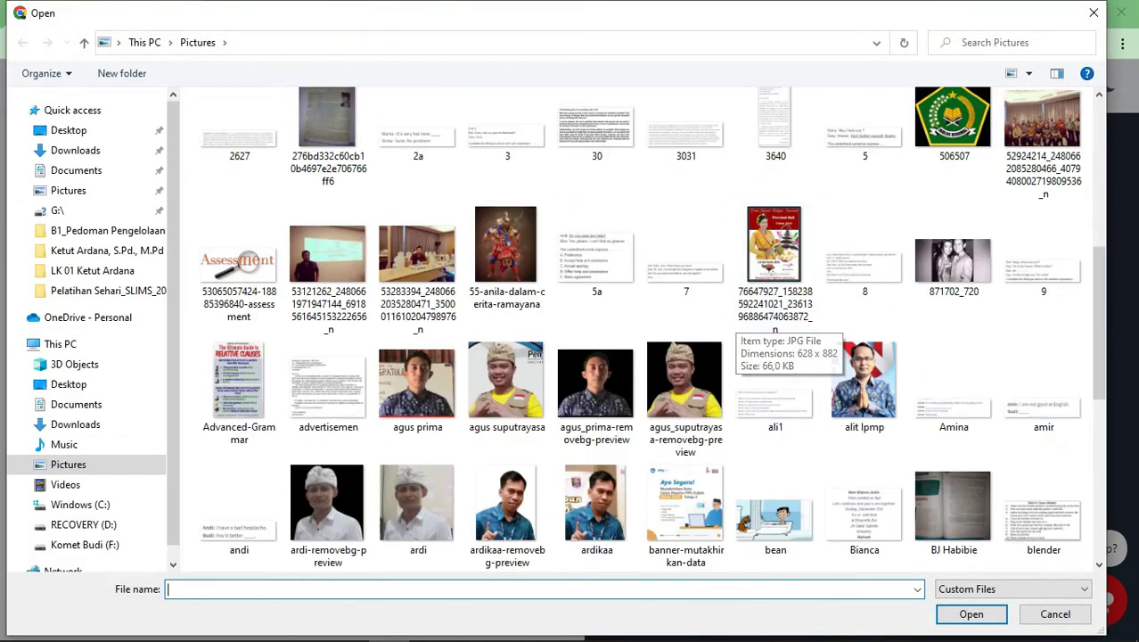
pyautogui.scroll(-8, 705, 392)
pyautogui.scroll(6, 704, 392)
pyautogui.scroll(-5, 685, 396)
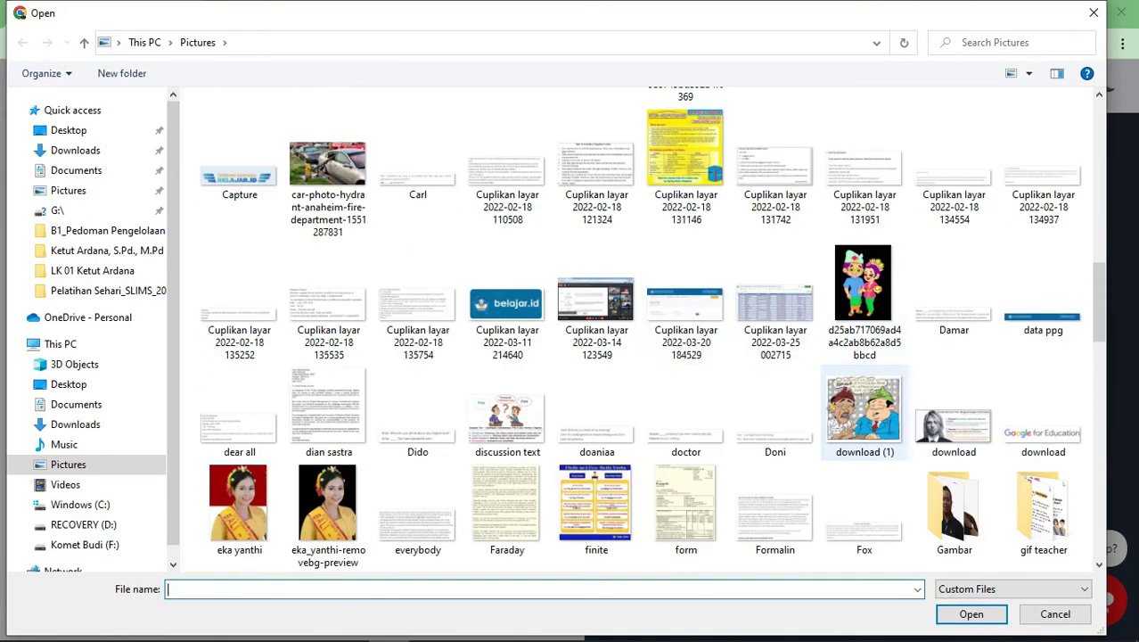
pyautogui.scroll(5, 864, 410)
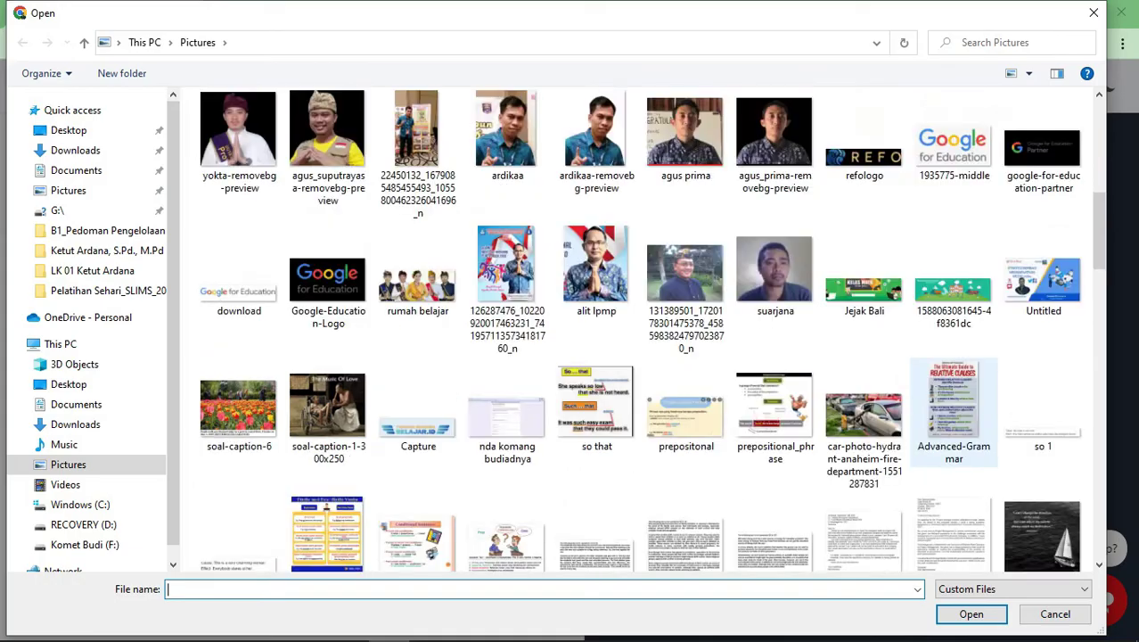
pyautogui.scroll(3, 927, 410)
pyautogui.scroll(-1, 927, 410)
pyautogui.scroll(5, 927, 410)
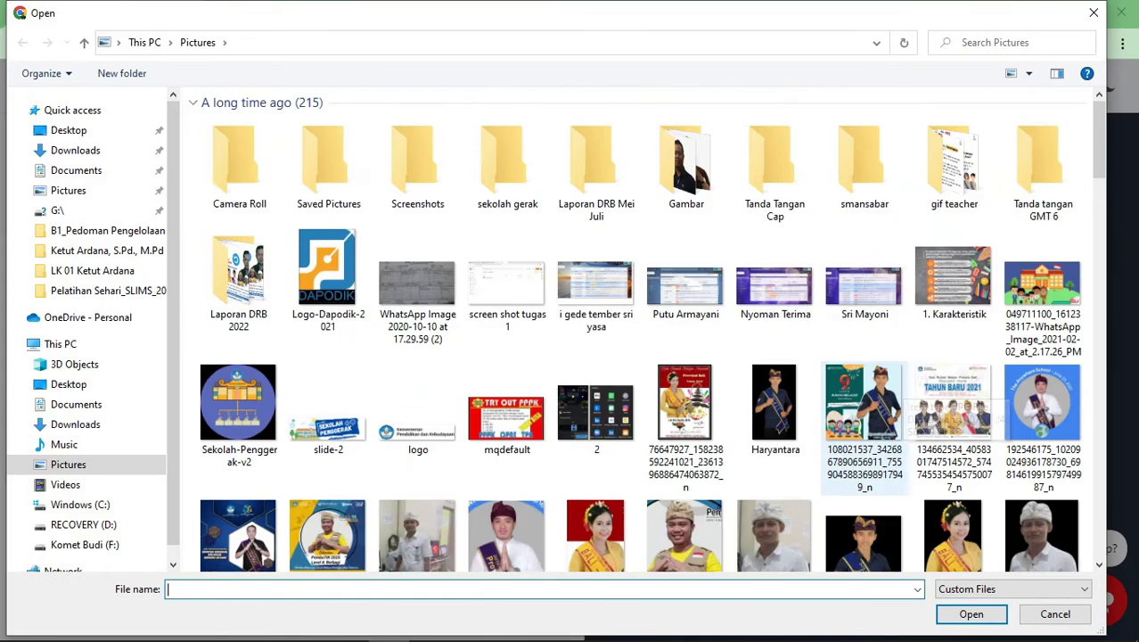
# Pick the portrait photo from the Gambar folder, crop to the full image, and upload it
pyautogui.doubleClick(686, 161)
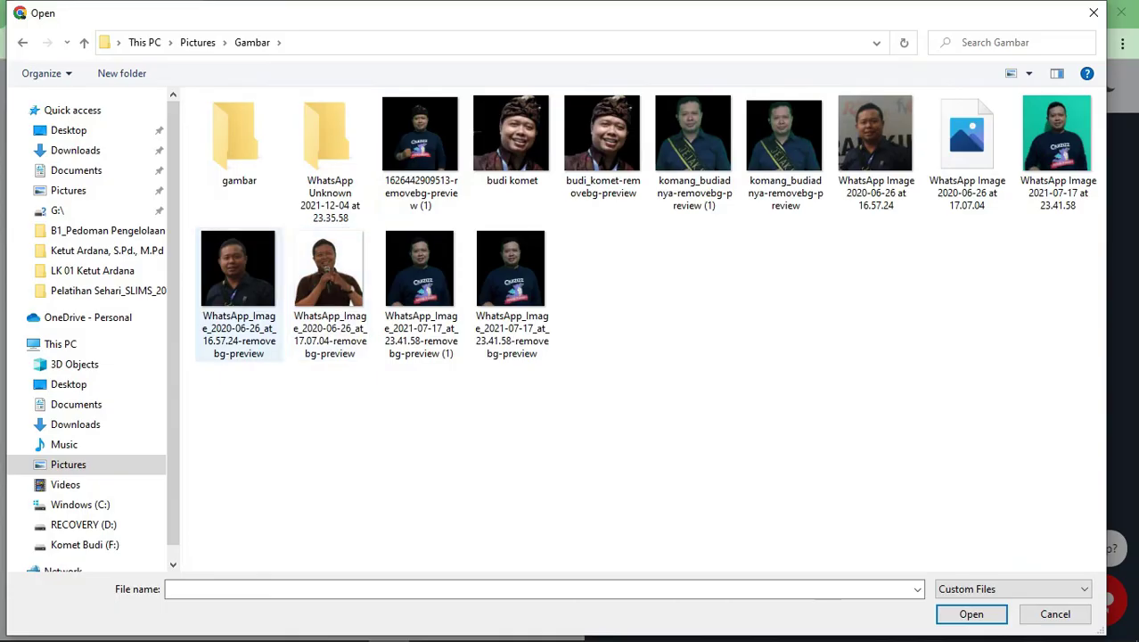
pyautogui.doubleClick(693, 133)
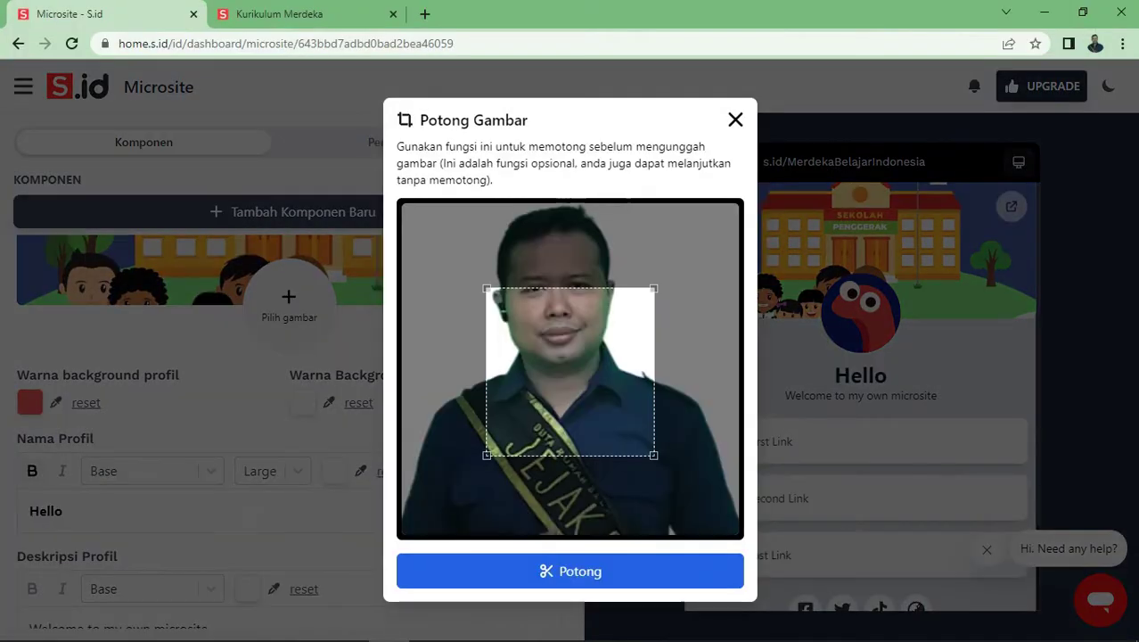
pyautogui.moveTo(486, 455); pyautogui.dragTo(415, 535)
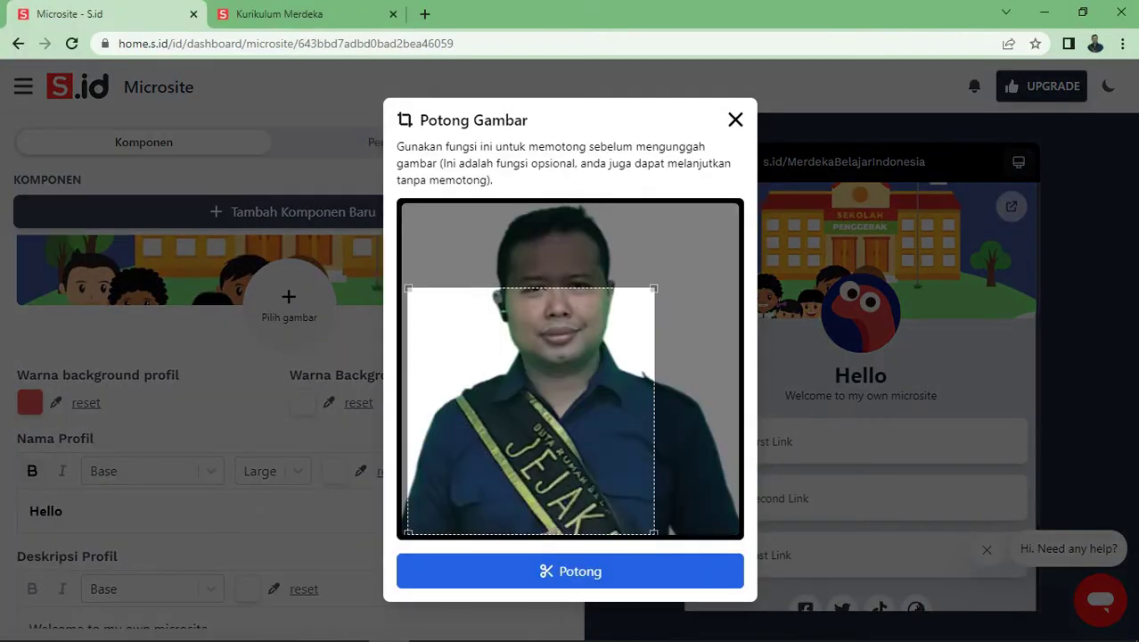
pyautogui.moveTo(653, 288); pyautogui.dragTo(696, 246)
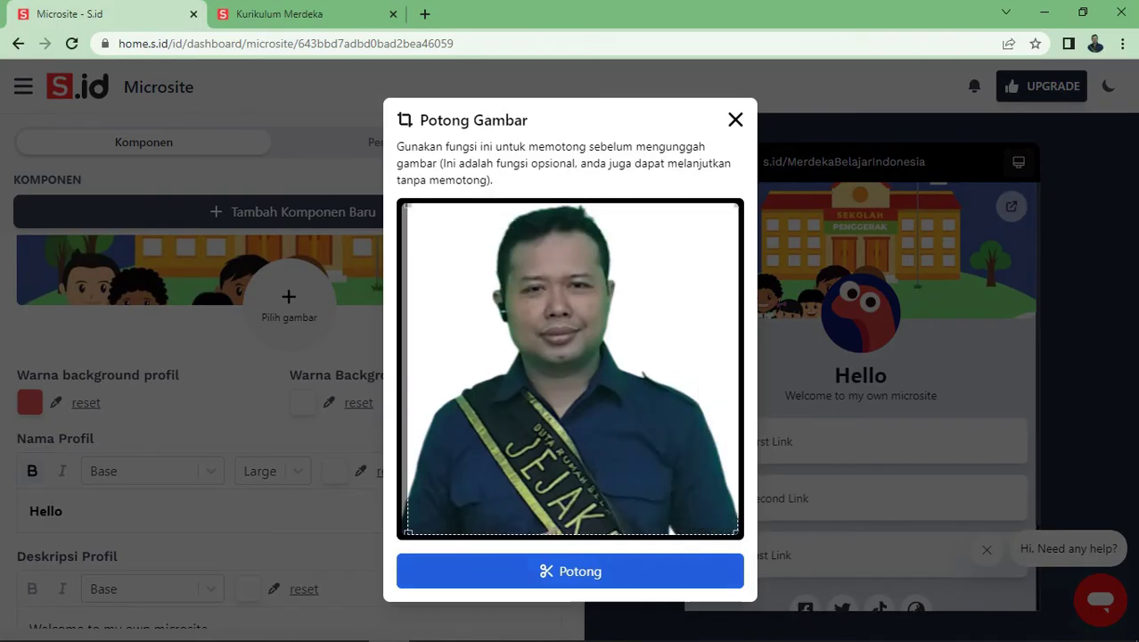
pyautogui.click(571, 571)
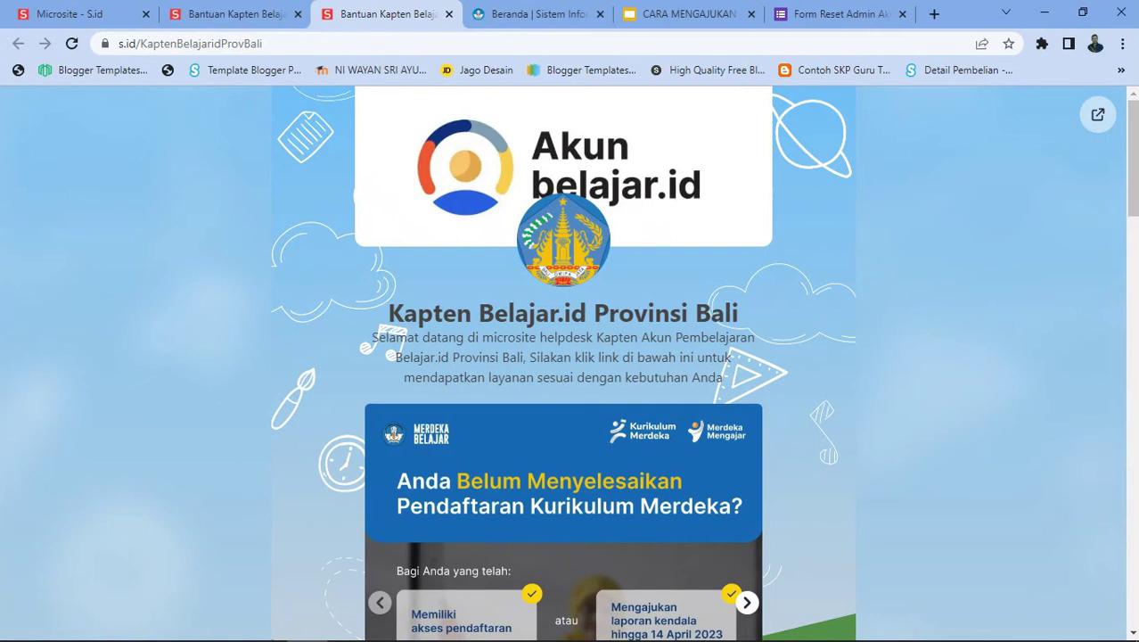
# Set the profile background colour to blue (665AEE)
pyautogui.scroll(-6, 563, 357)
pyautogui.scroll(3, 563, 357)
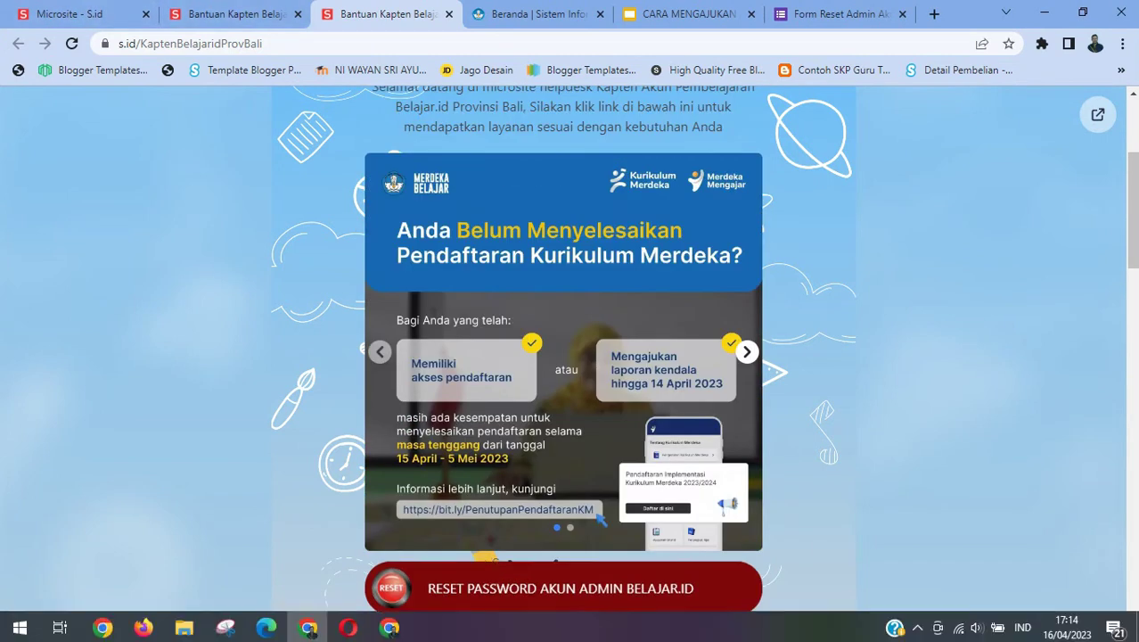
pyautogui.click(389, 628)
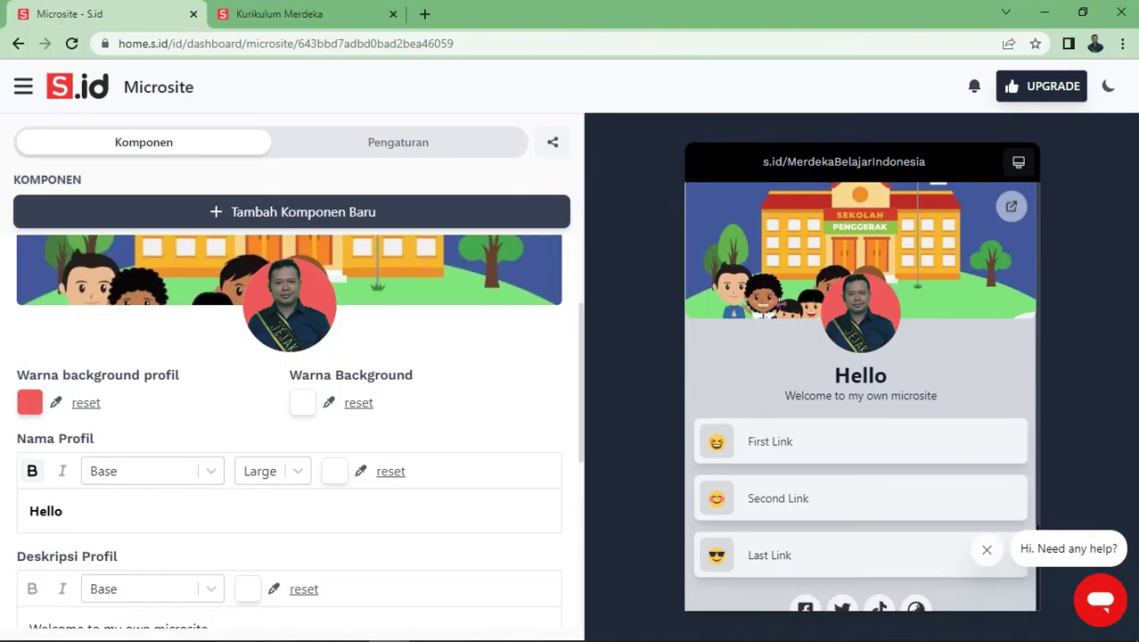
pyautogui.click(29, 402)
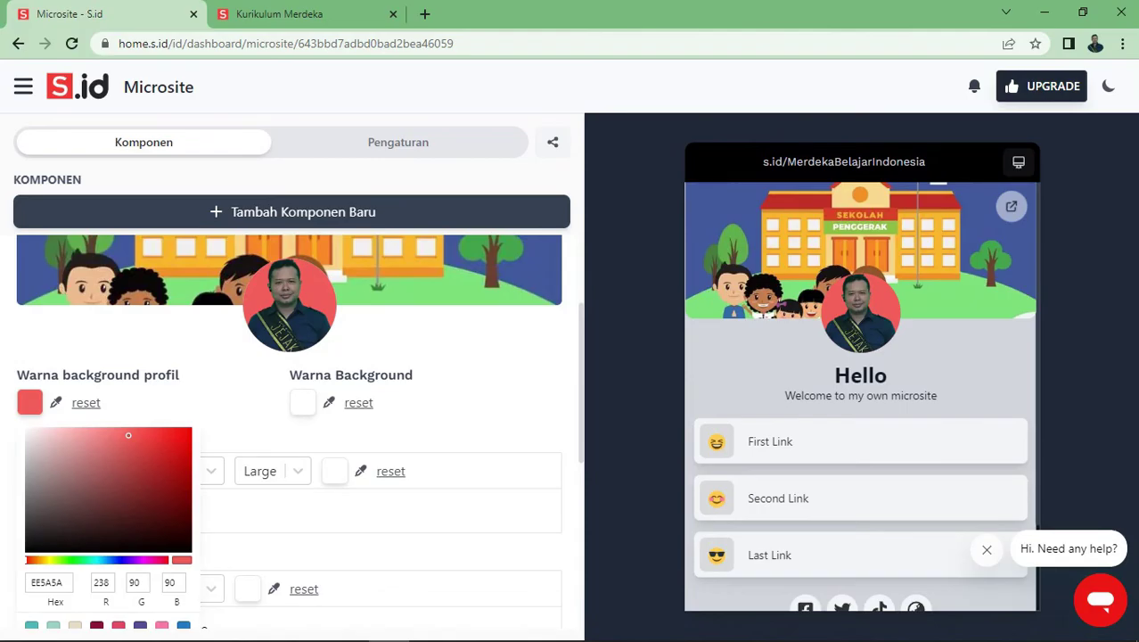
pyautogui.click(122, 559)
# Rename the profile to 'Ayoo kita Belajar Bersama' and check the live microsite
pyautogui.click(267, 509)
pyautogui.scroll(-2, 285, 402)
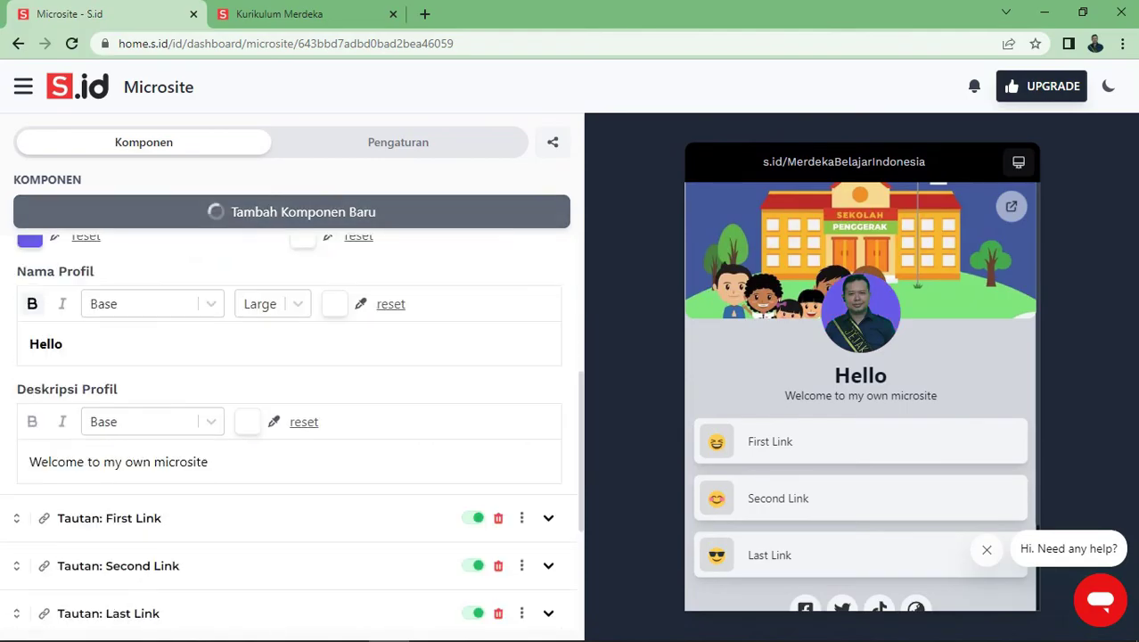
pyautogui.hotkey('ctrl', 'a')
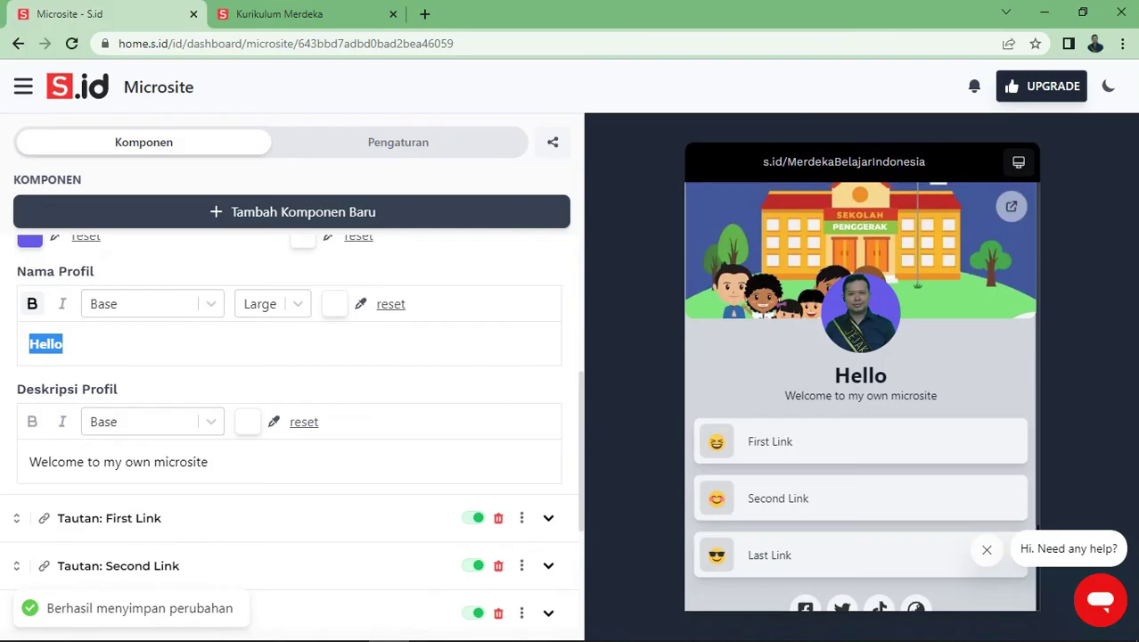
pyautogui.write('y')
pyautogui.press('BackSpace')
pyautogui.write('Ayoo kita Belajar Bersama')
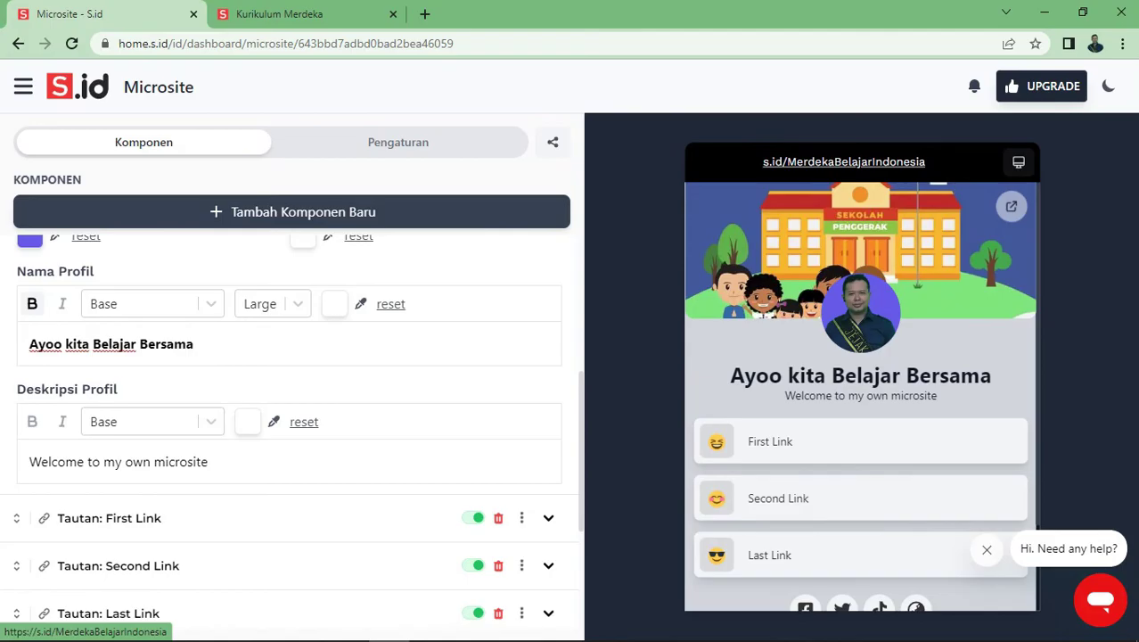
pyautogui.click(843, 161)
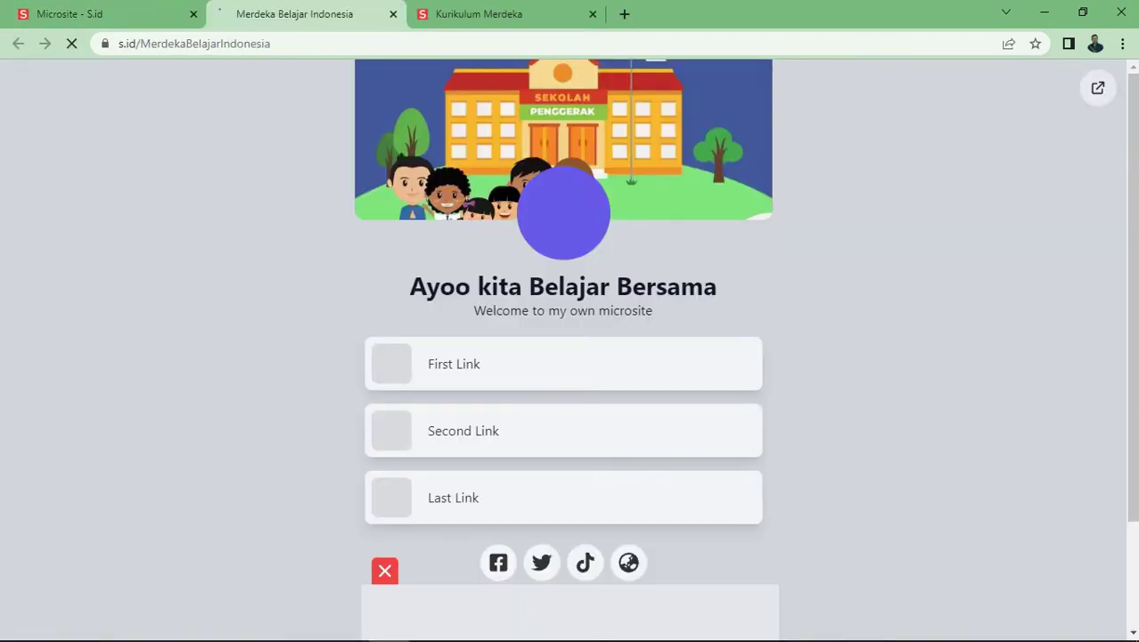
pyautogui.click(69, 13)
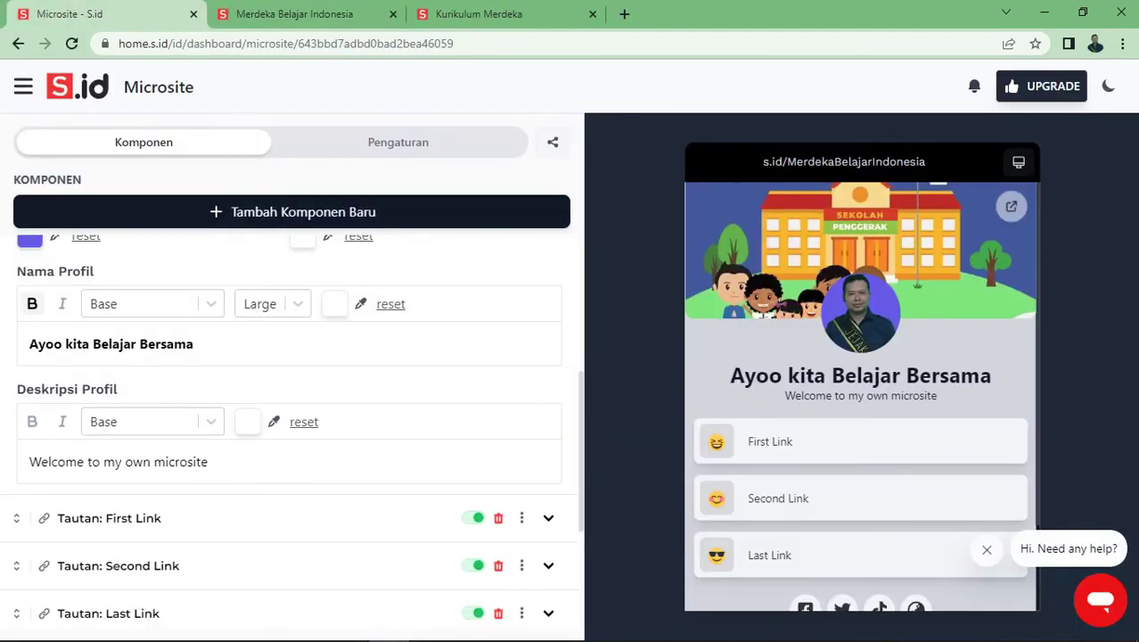
# Replace the Deskripsi Profil text with 'Selamat datang di Microsite Merdeka Belajar Indonesia'
pyautogui.scroll(-2, 291, 401)
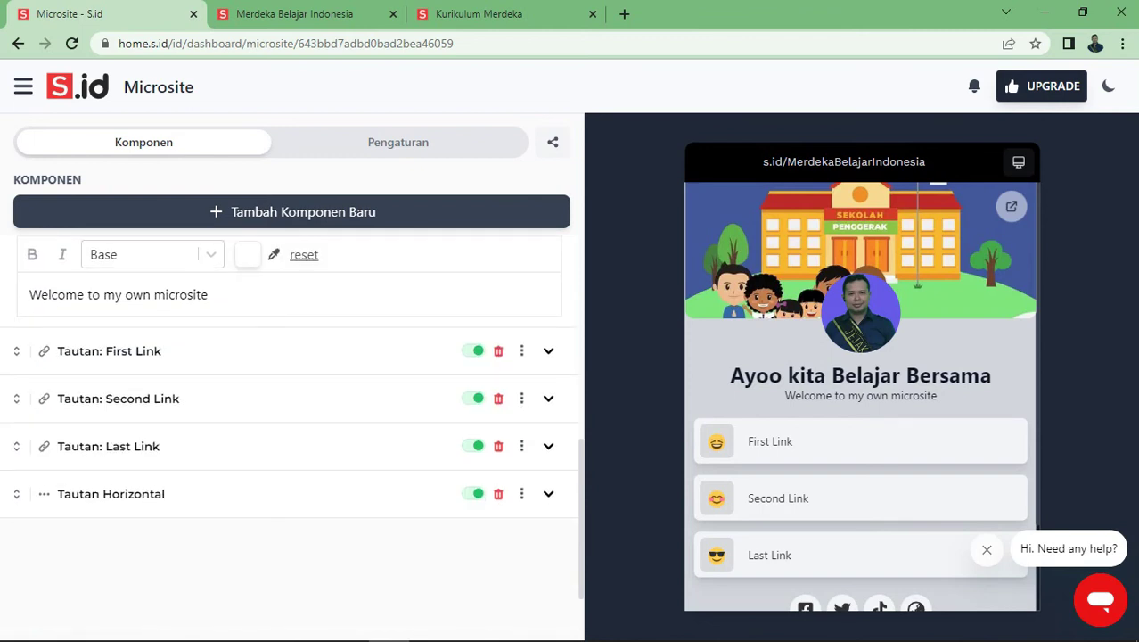
pyautogui.hotkey('ctrl', 'a')
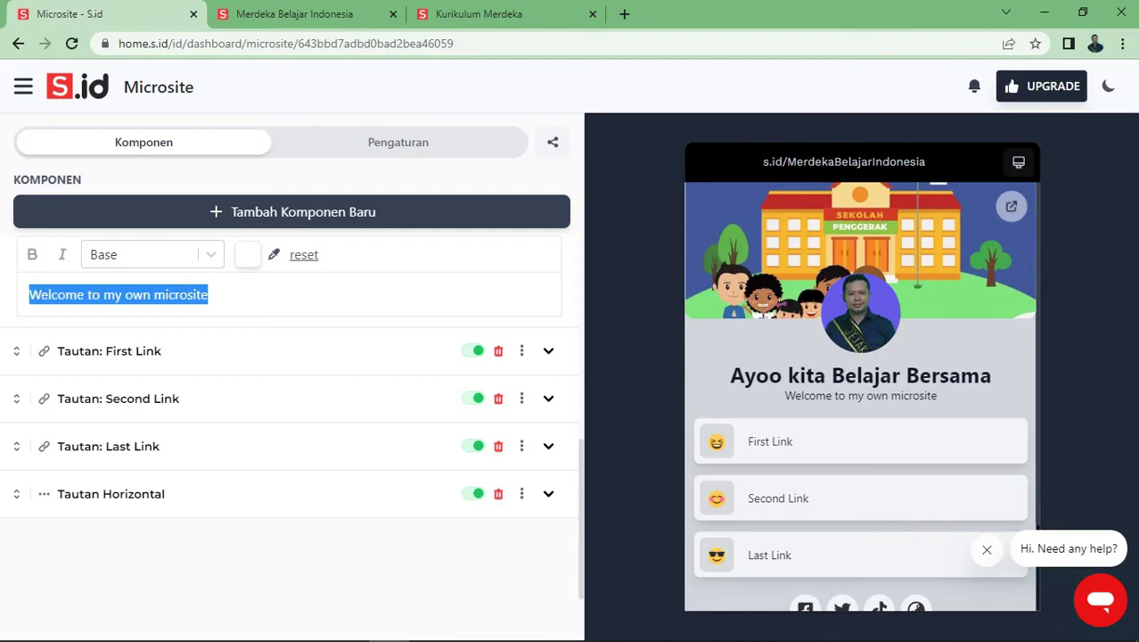
pyautogui.write('SE')
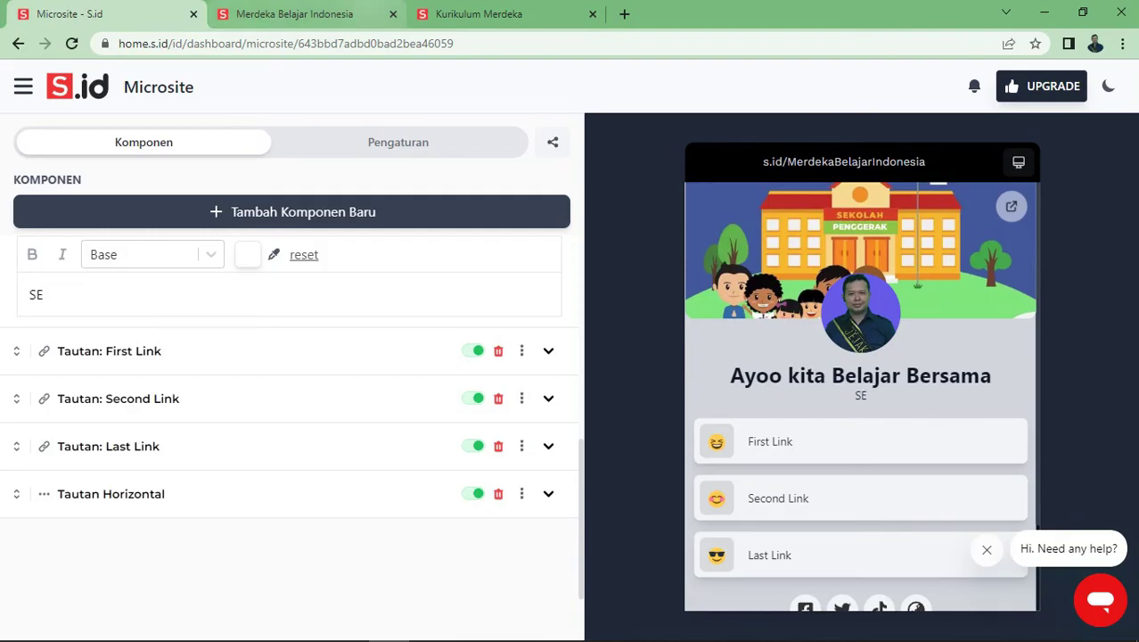
pyautogui.press('BackSpace')
pyautogui.write('elamata D')
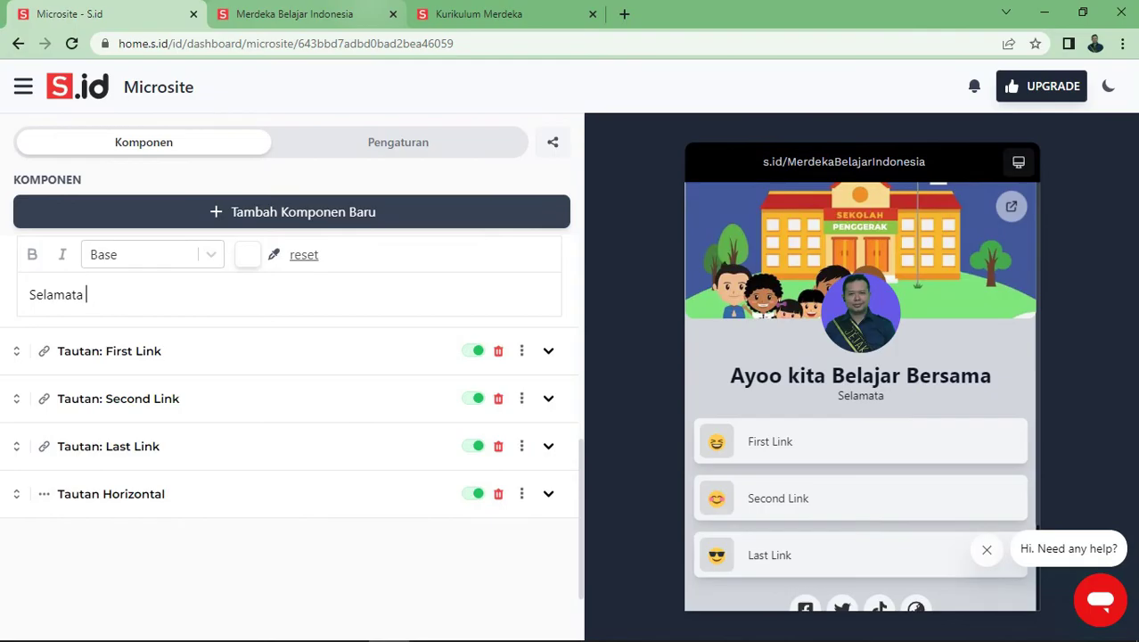
pyautogui.press('BackSpace')
pyautogui.press('BackSpace')
pyautogui.press('BackSpace')
pyautogui.write('datang ')
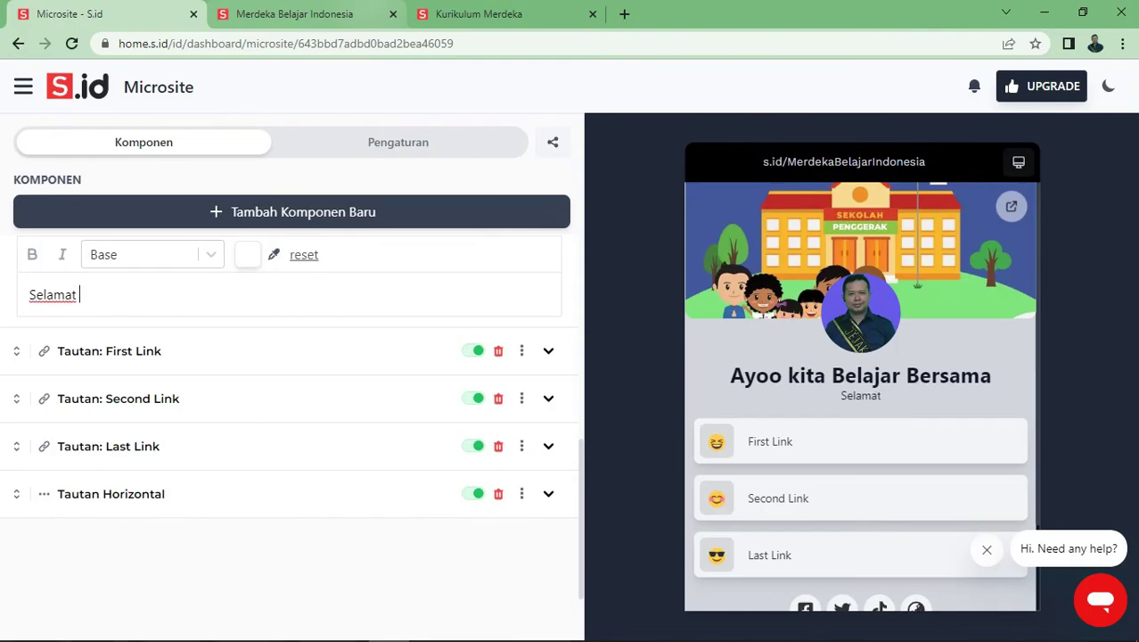
pyautogui.write('di M')
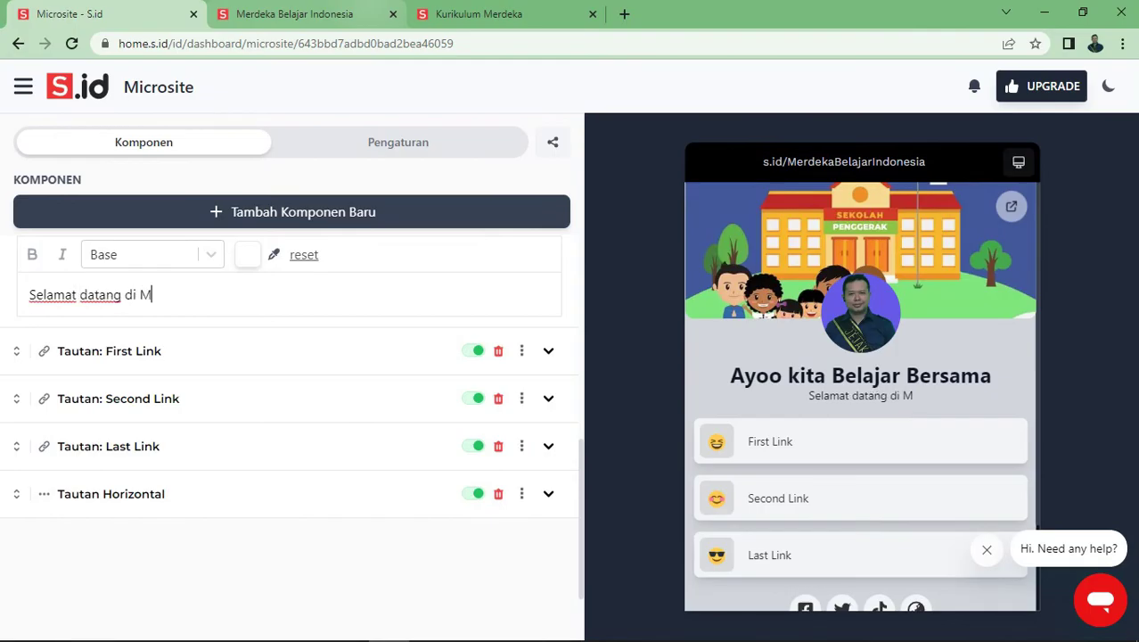
pyautogui.write('icrosite M')
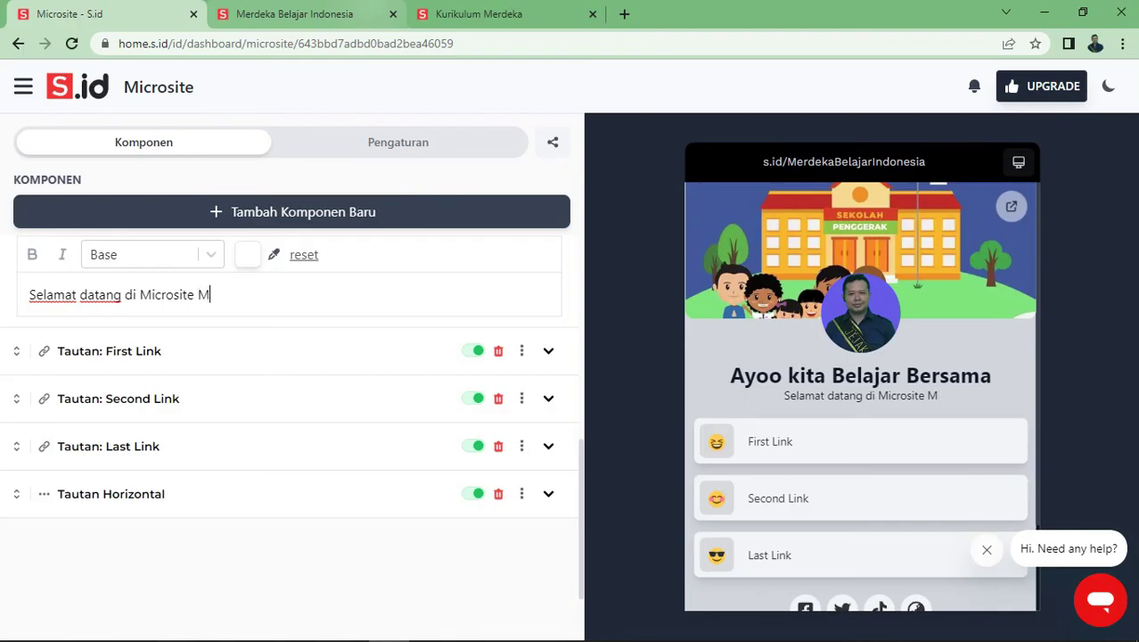
pyautogui.write('erdeka Bela')
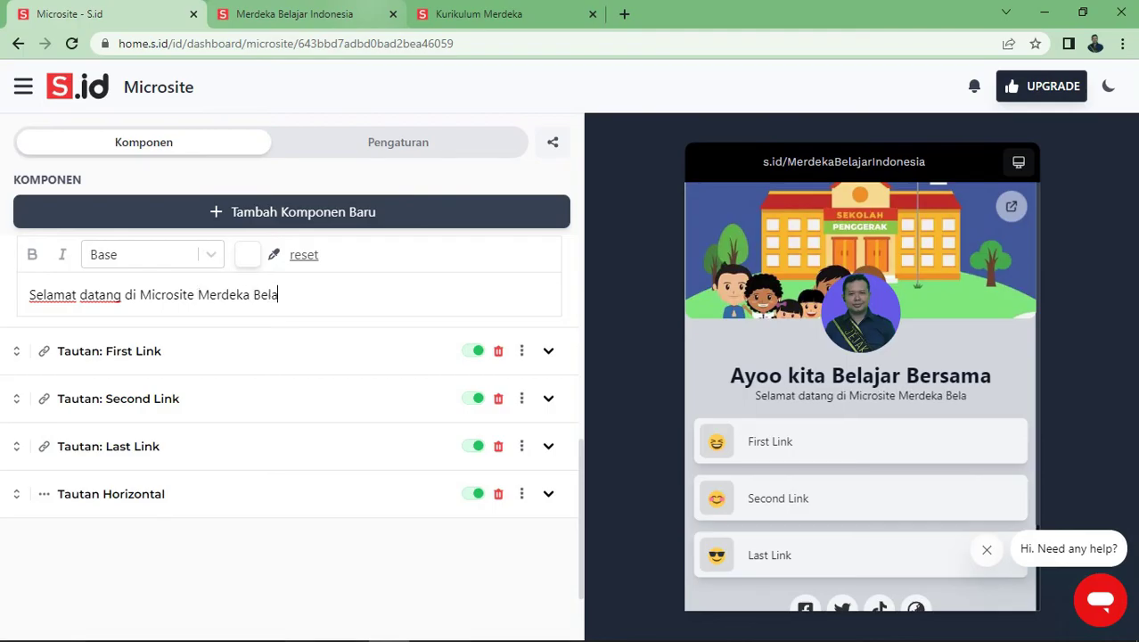
pyautogui.write('jar Indonesia')
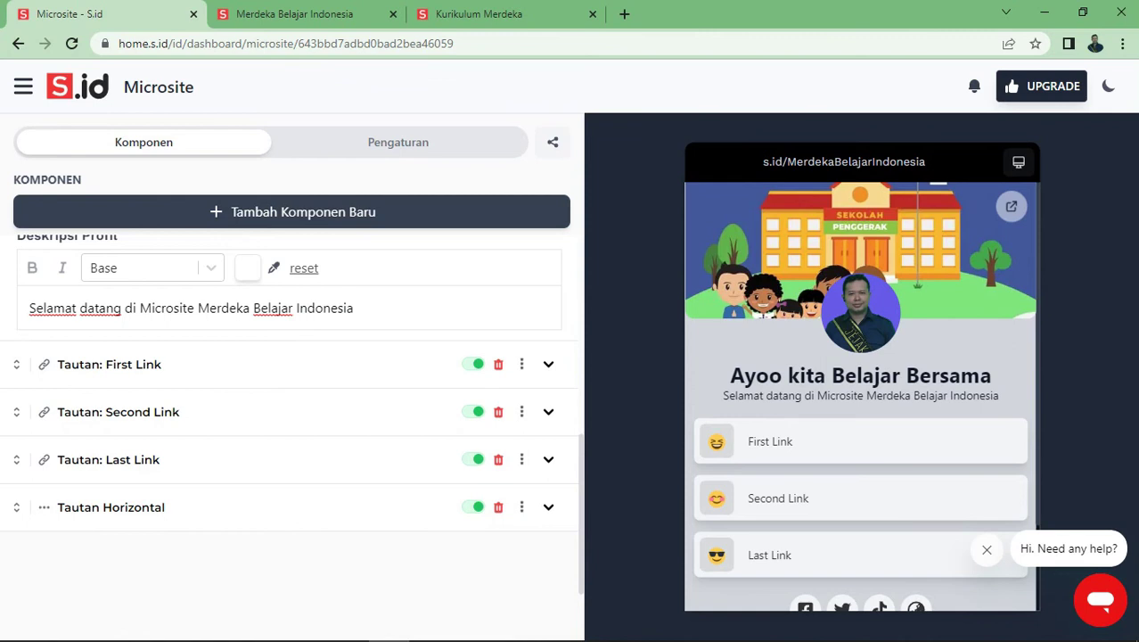
# Expand the First Link component in the link list for editing
pyautogui.click(548, 364)
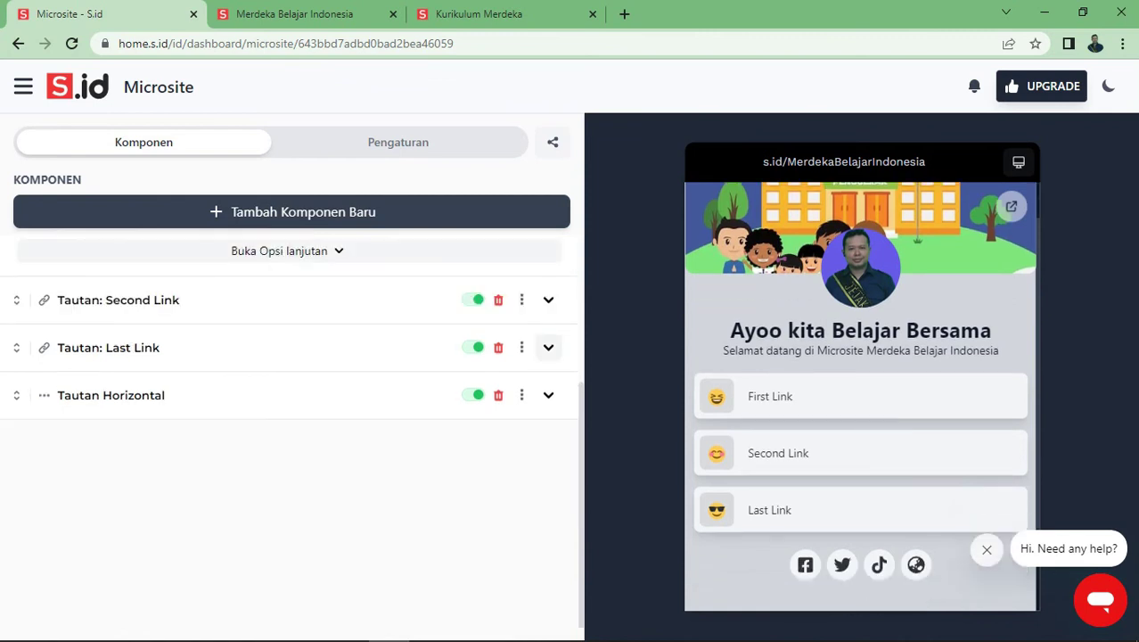
pyautogui.scroll(2, 294, 401)
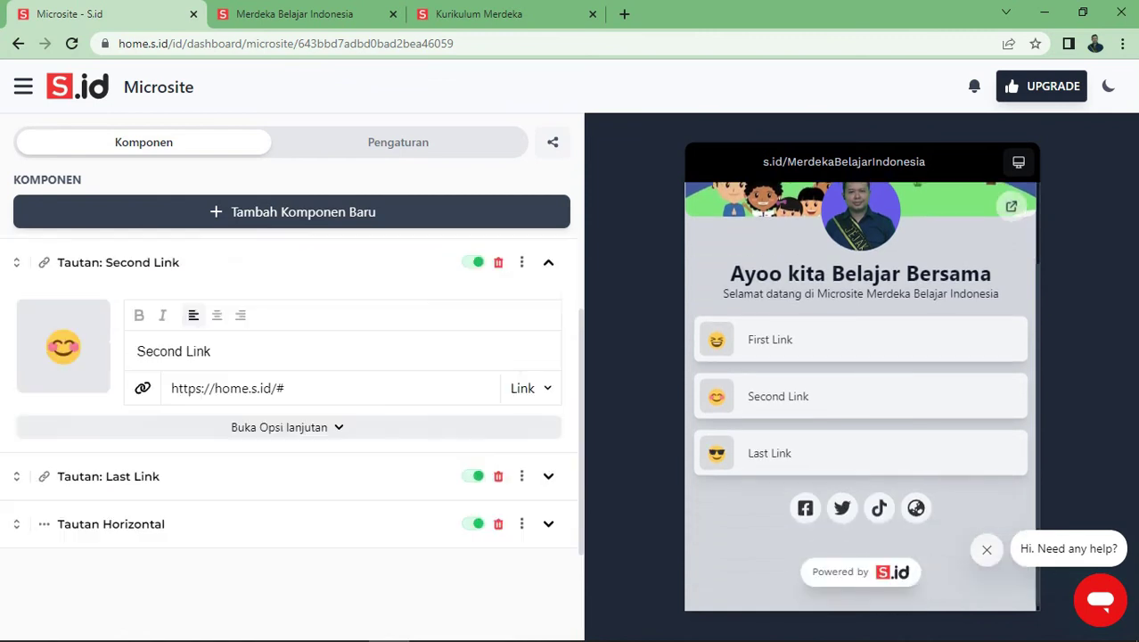
pyautogui.scroll(1, 292, 432)
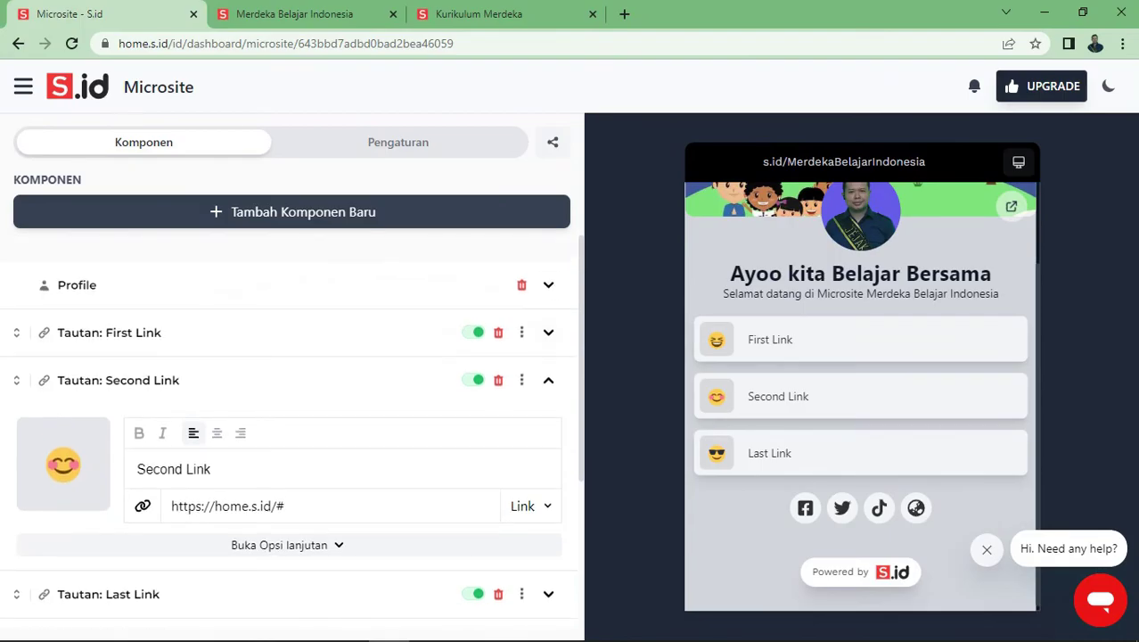
pyautogui.click(548, 285)
pyautogui.scroll(-5, 295, 428)
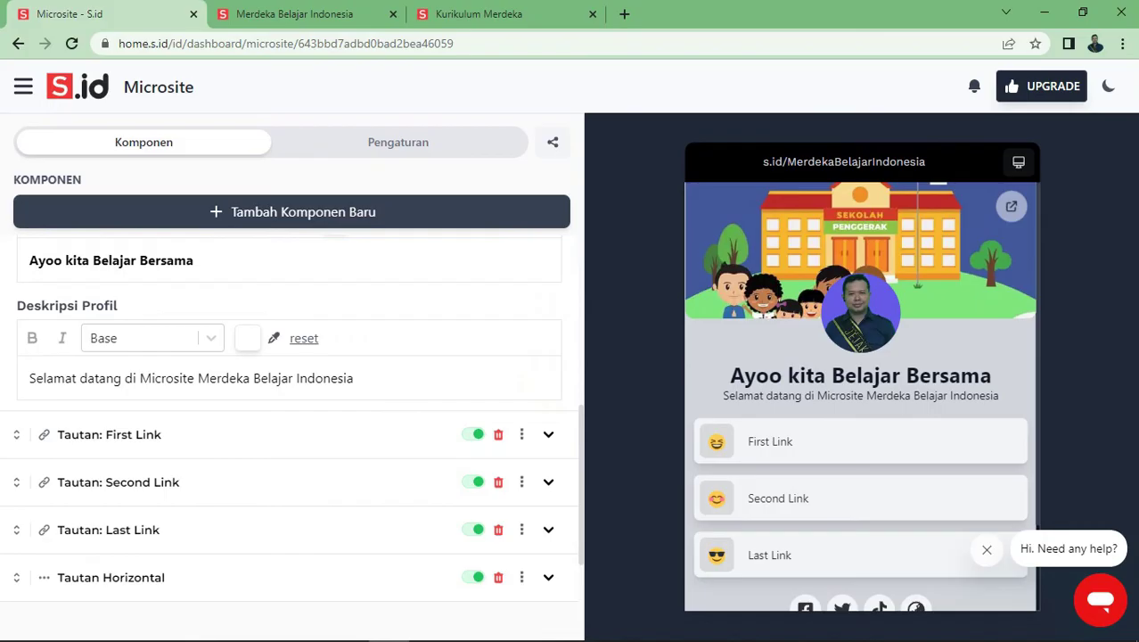
pyautogui.click(548, 434)
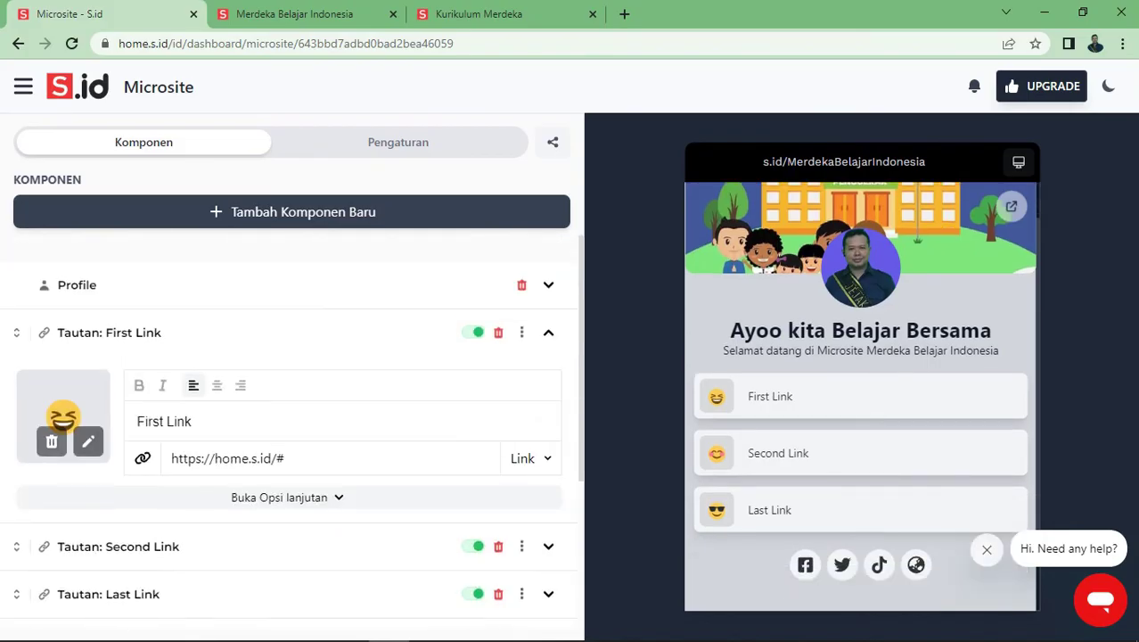
# Rename the first link to 'Kurikulum Merdeka', clear its placeholder address, and open a new tab
pyautogui.moveTo(192, 421); pyautogui.dragTo(135, 421)
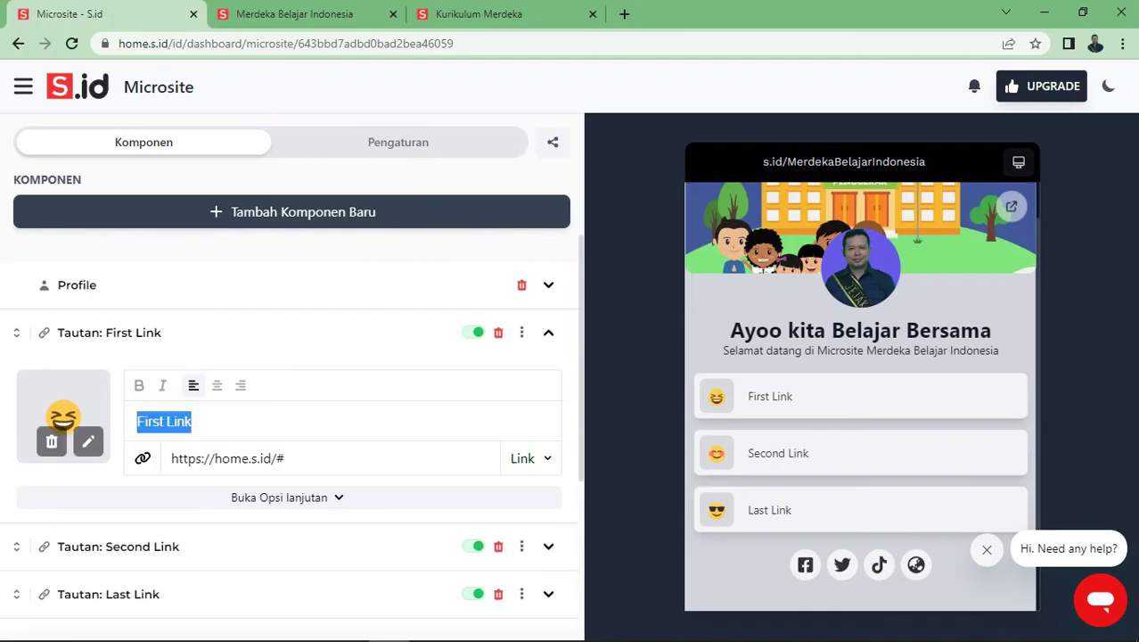
pyautogui.write('Kr')
pyautogui.write('uri')
pyautogui.write('kulum')
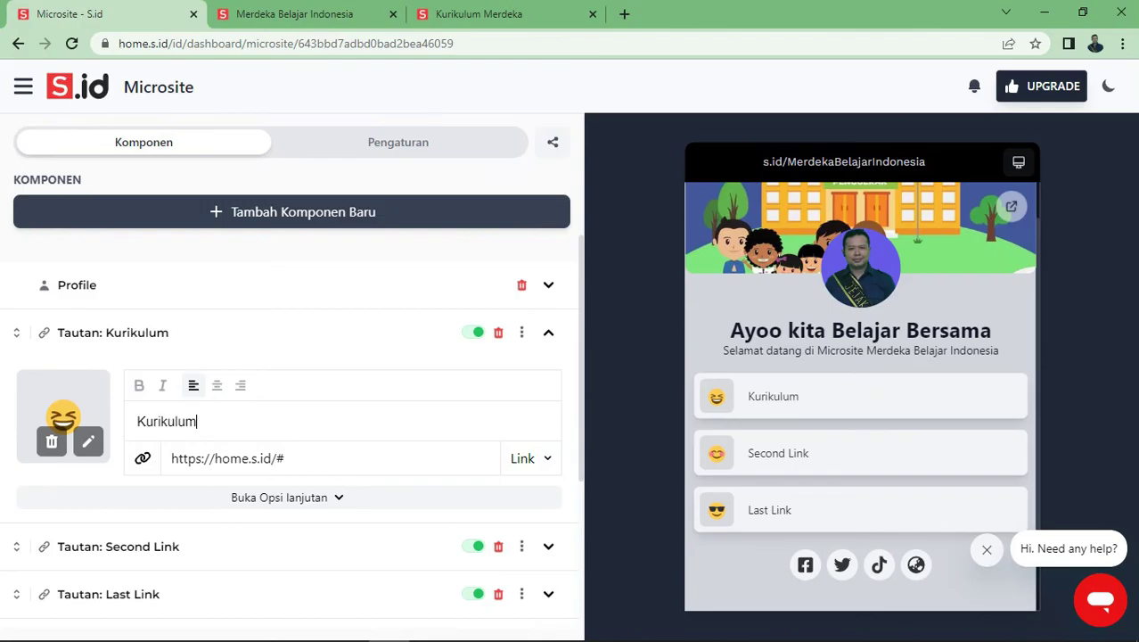
pyautogui.write(' Merdeka')
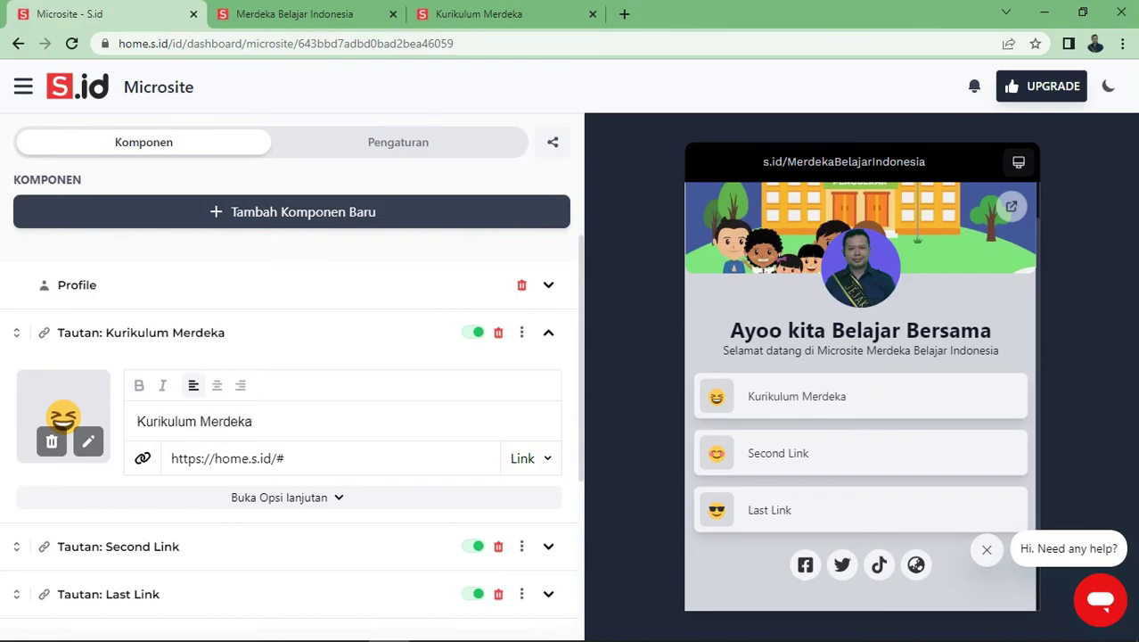
pyautogui.press('Tab')
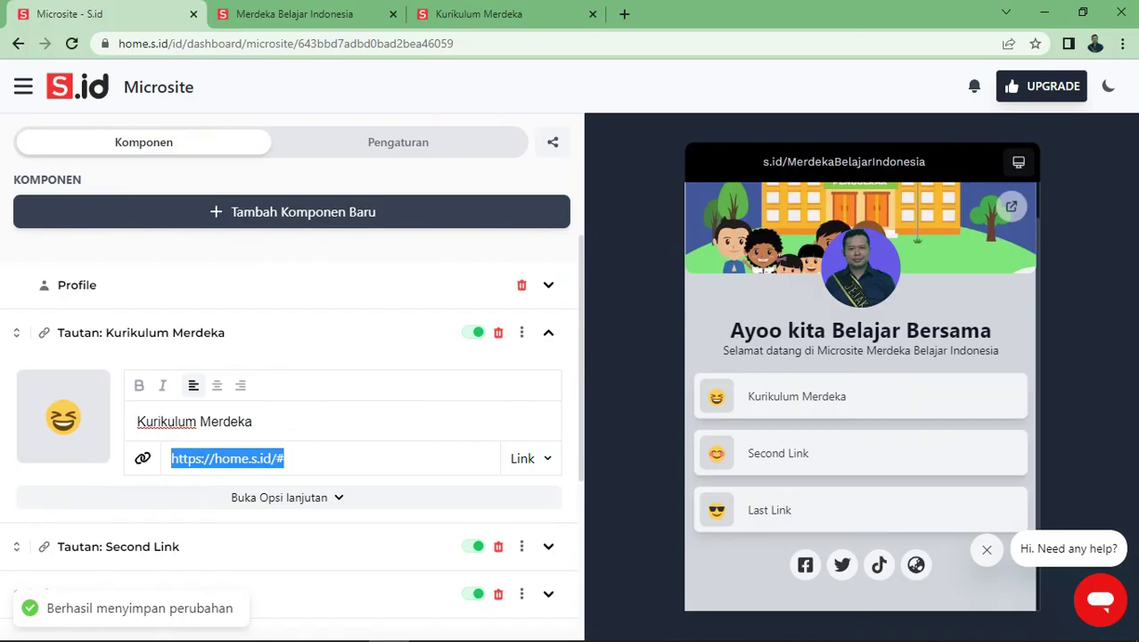
pyautogui.press('BackSpace')
pyautogui.hotkey('ctrl', 't')
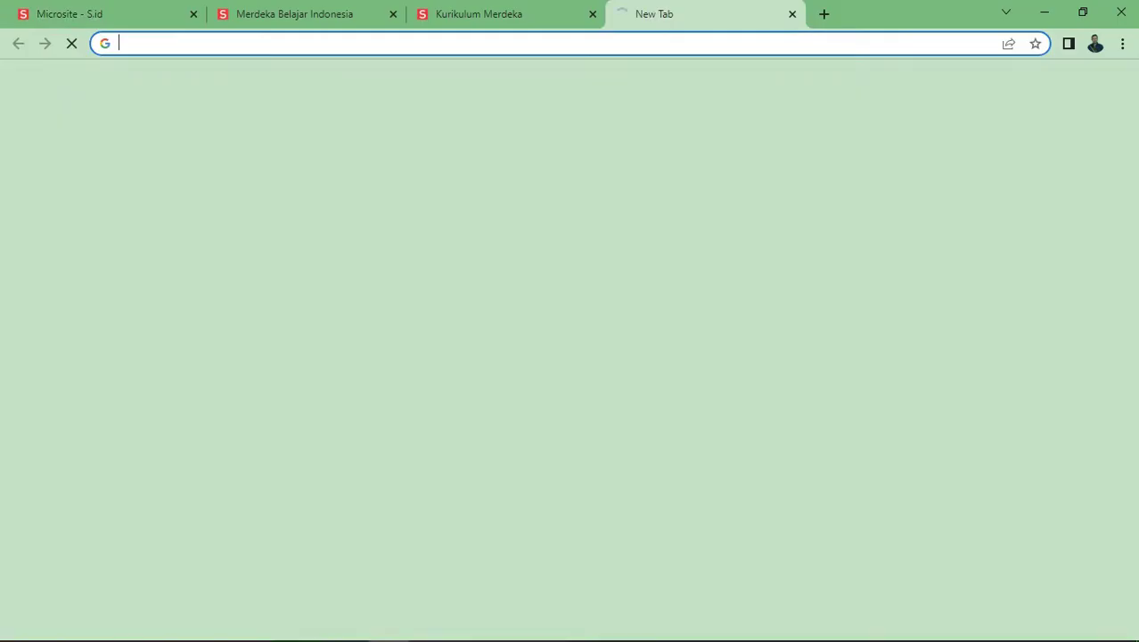
# Load the Kurikulum Merdeka page, copy its address, and close the old Merdeka Belajar Indonesia tab
pyautogui.write('kurikulum')
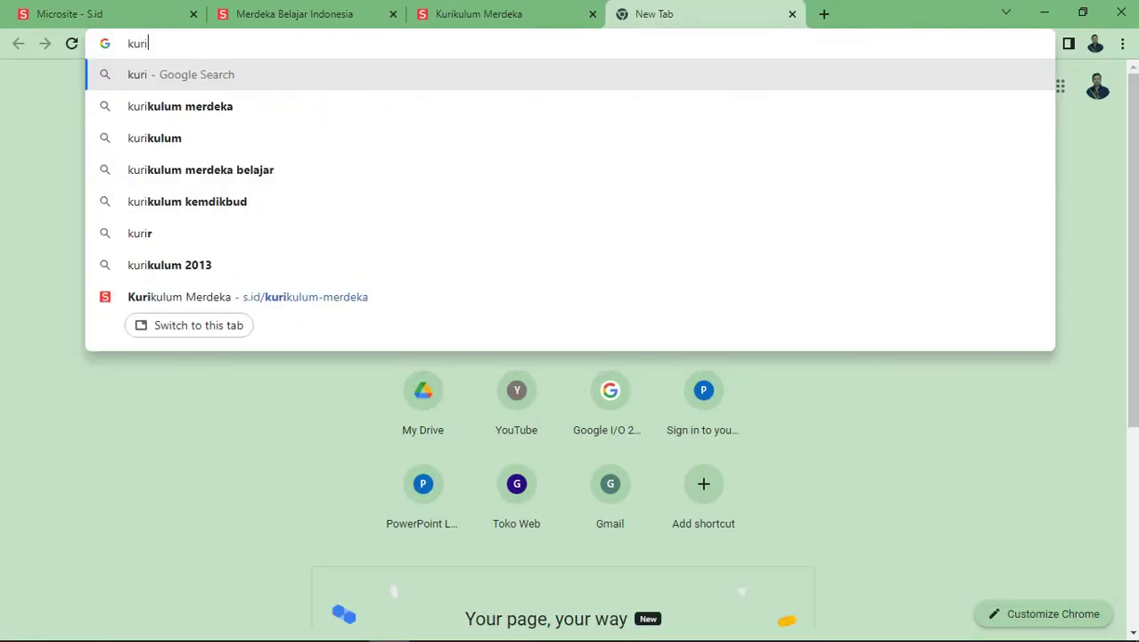
pyautogui.press('Return')
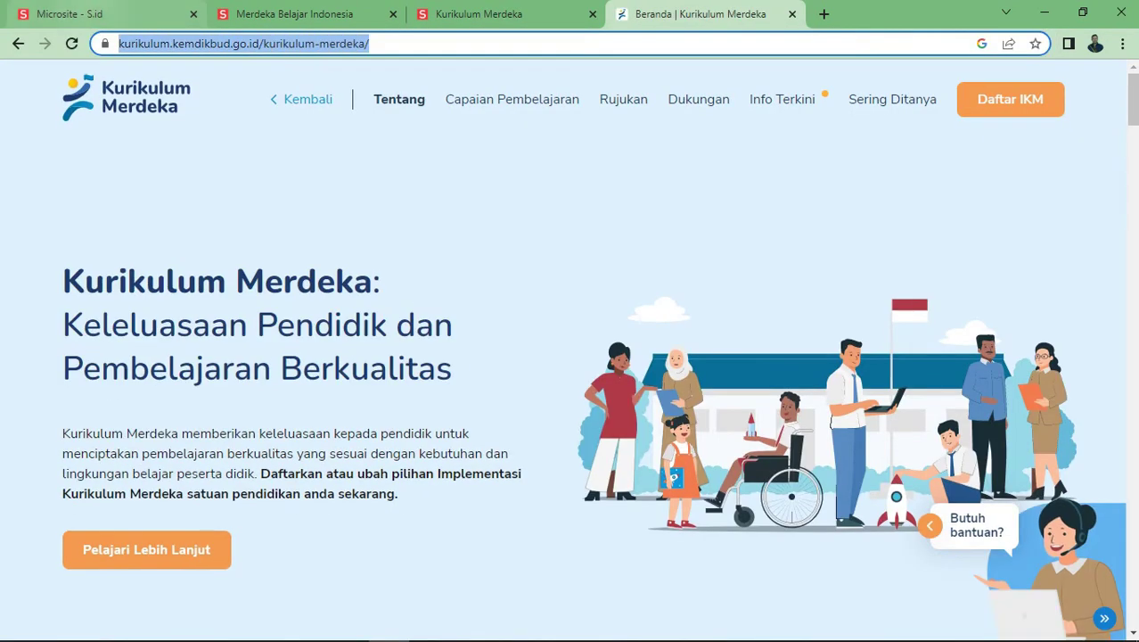
pyautogui.hotkey('ctrl', '1')
pyautogui.click(393, 13)
# Paste the kurikulum.kemdikbud.go.id/kurikulum-merdeka address into the link and replace its emoji with an uploaded logo
pyautogui.click(223, 458)
pyautogui.write('https://kurikulum.kemdikbud.go.id/kurikulum-merdeka/')
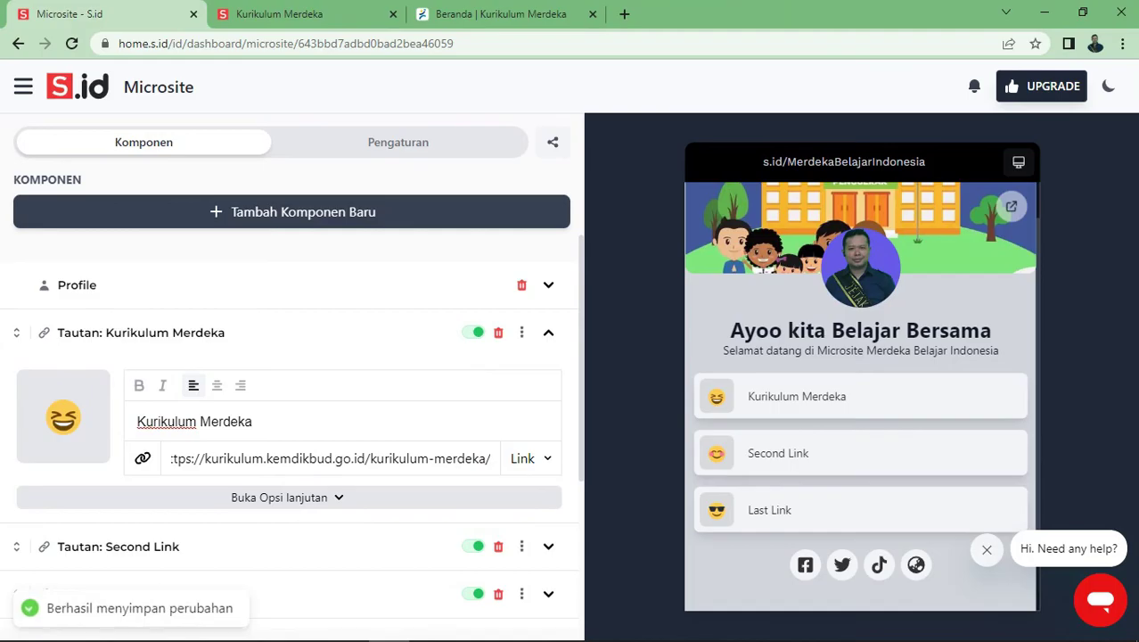
pyautogui.moveTo(63, 416)
pyautogui.click(88, 441)
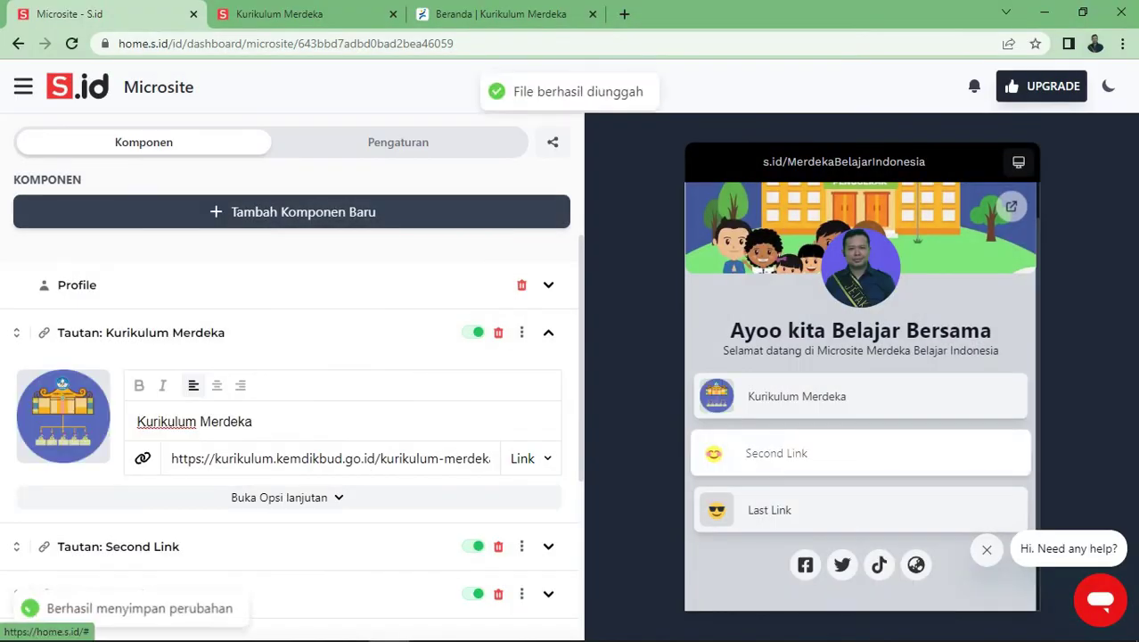
pyautogui.scroll(-2, 285, 401)
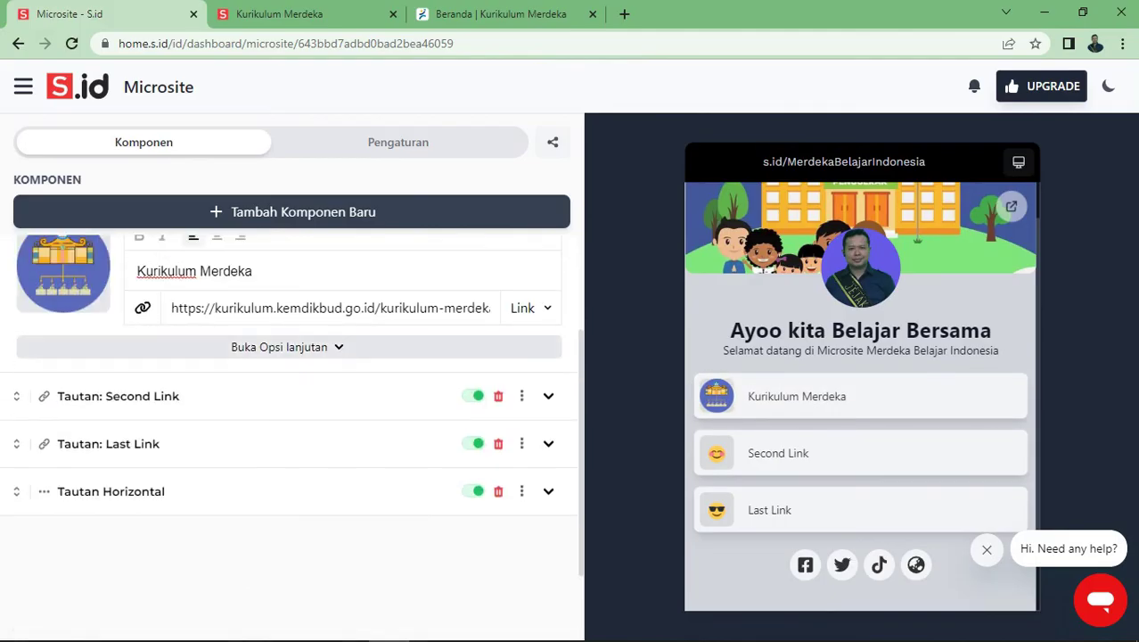
# Set the Kurikulum Merdeka button's effect to Bounce in the advanced options
pyautogui.click(285, 346)
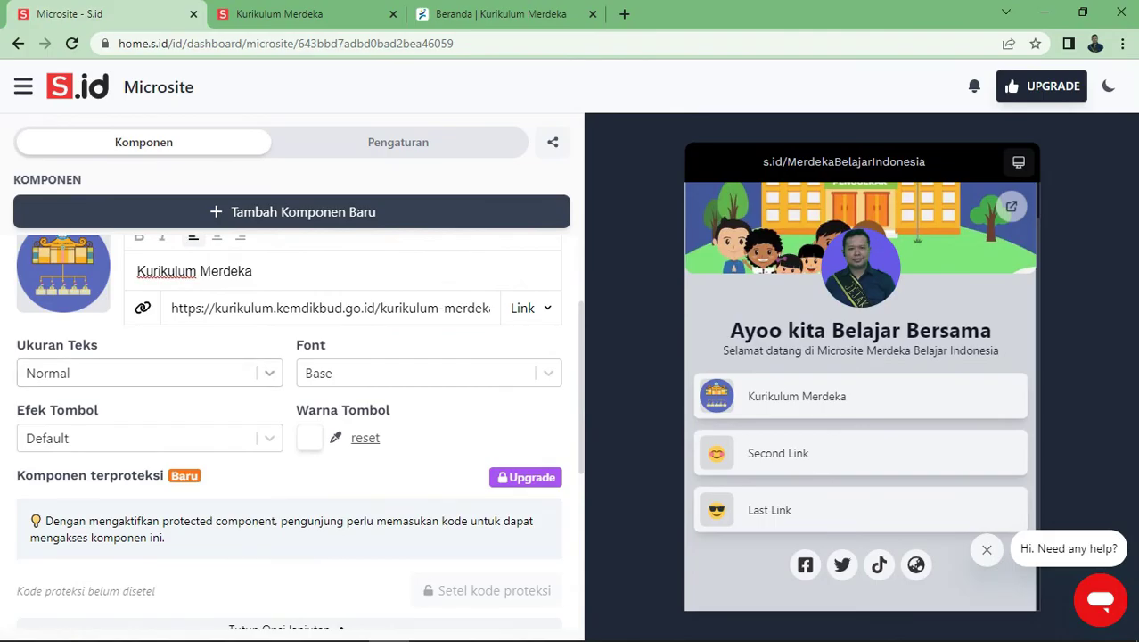
pyautogui.click(142, 438)
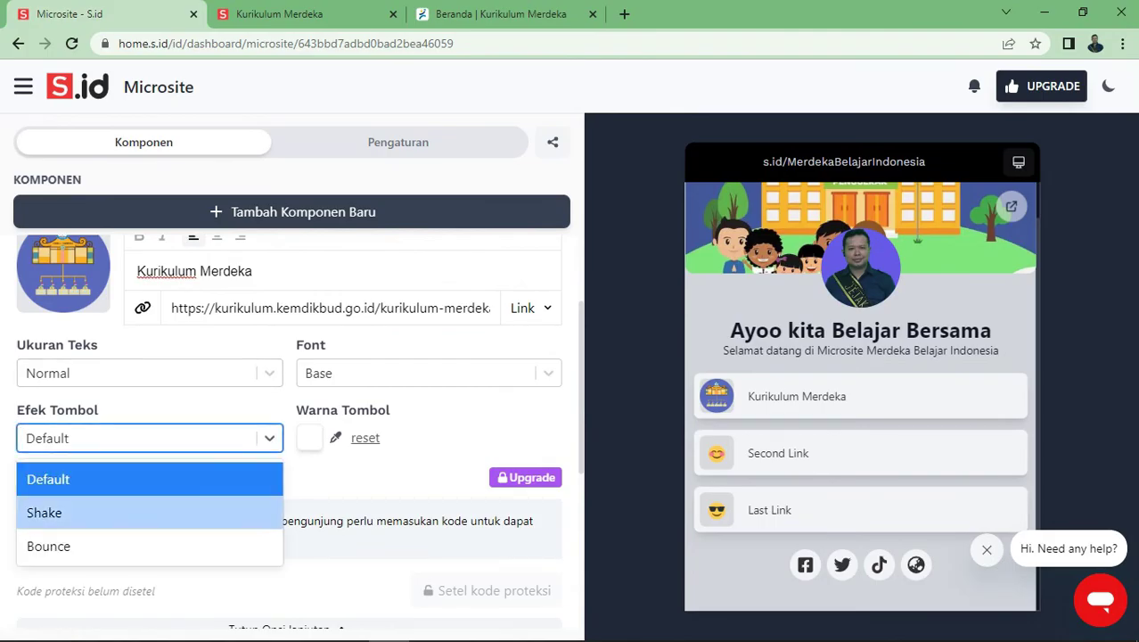
pyautogui.click(53, 512)
pyautogui.click(143, 438)
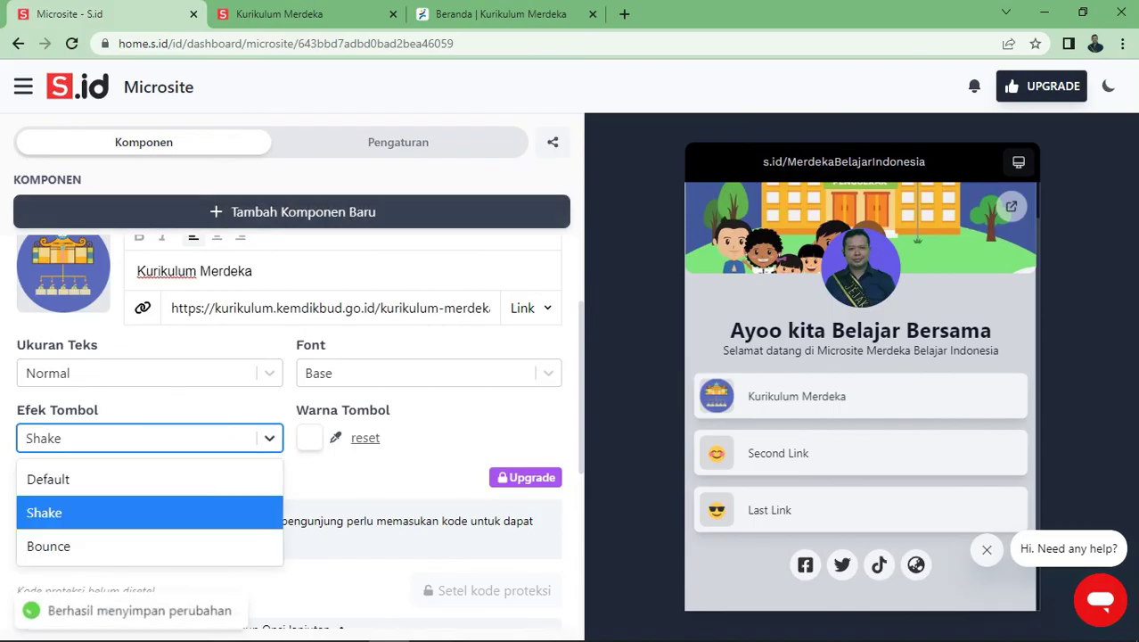
pyautogui.click(54, 545)
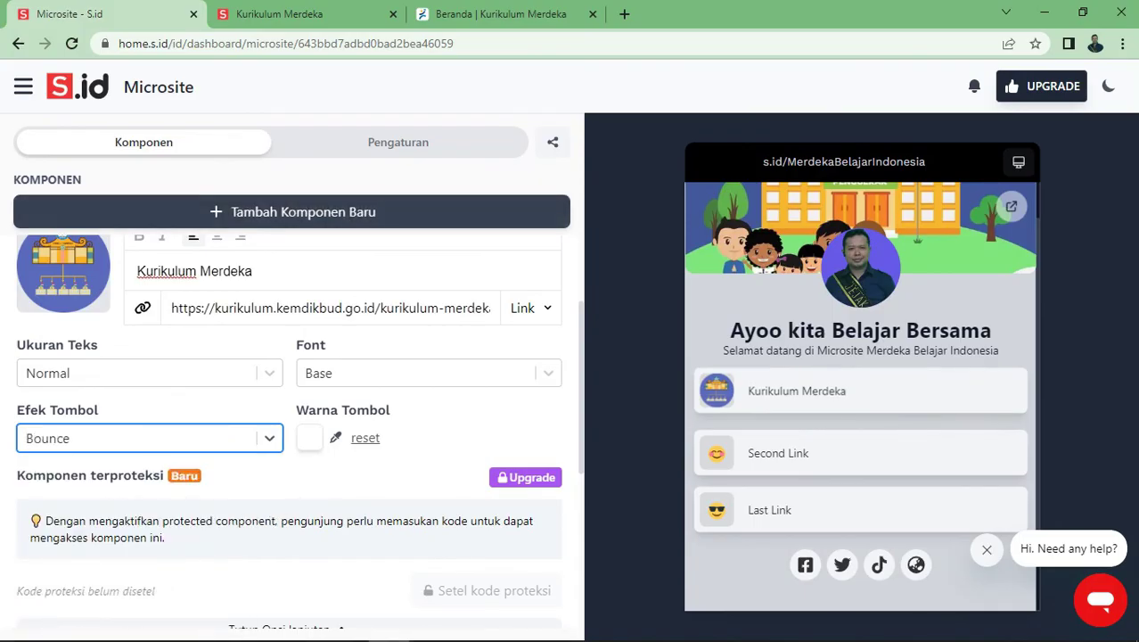
# Colour the button dark green (0D3506) and set its font to Archivo Black
pyautogui.click(309, 437)
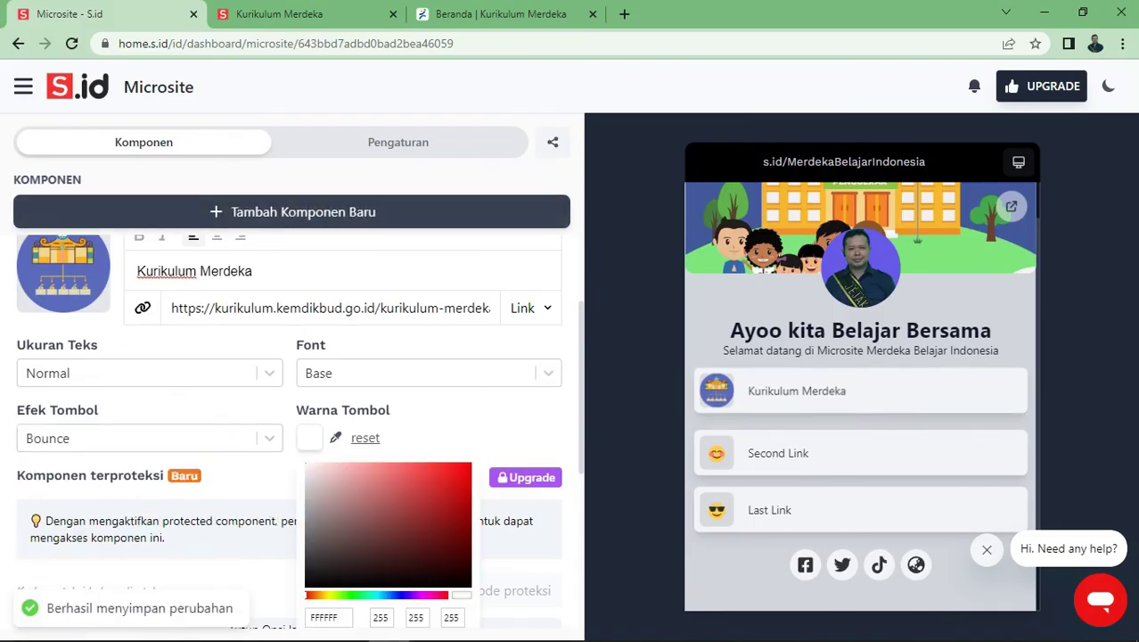
pyautogui.click(400, 595)
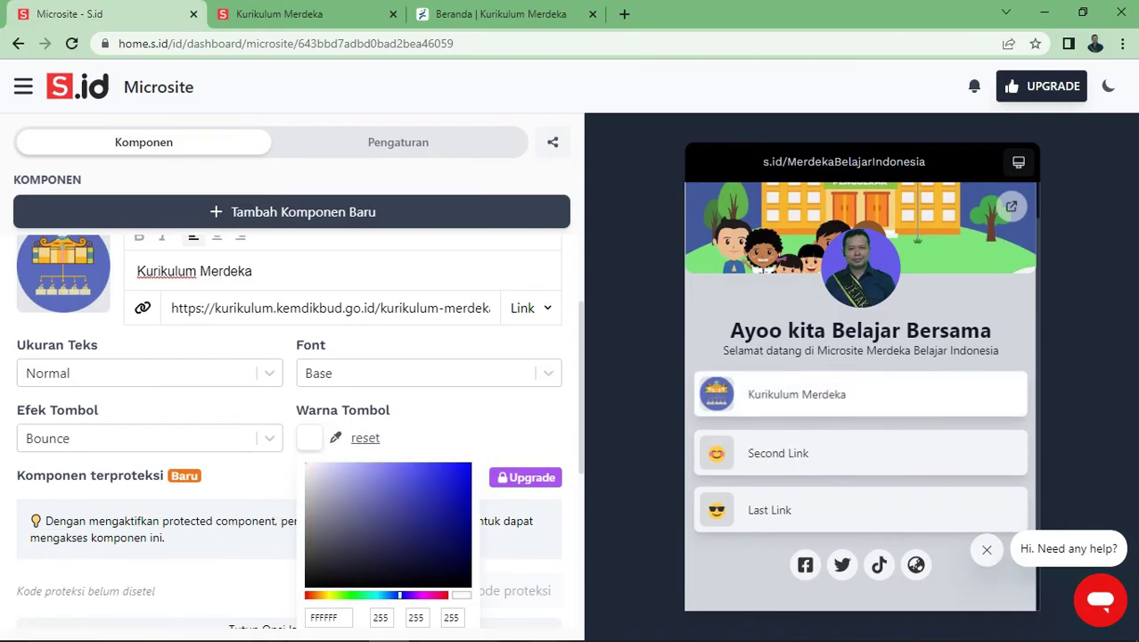
pyautogui.click(349, 595)
pyautogui.click(452, 562)
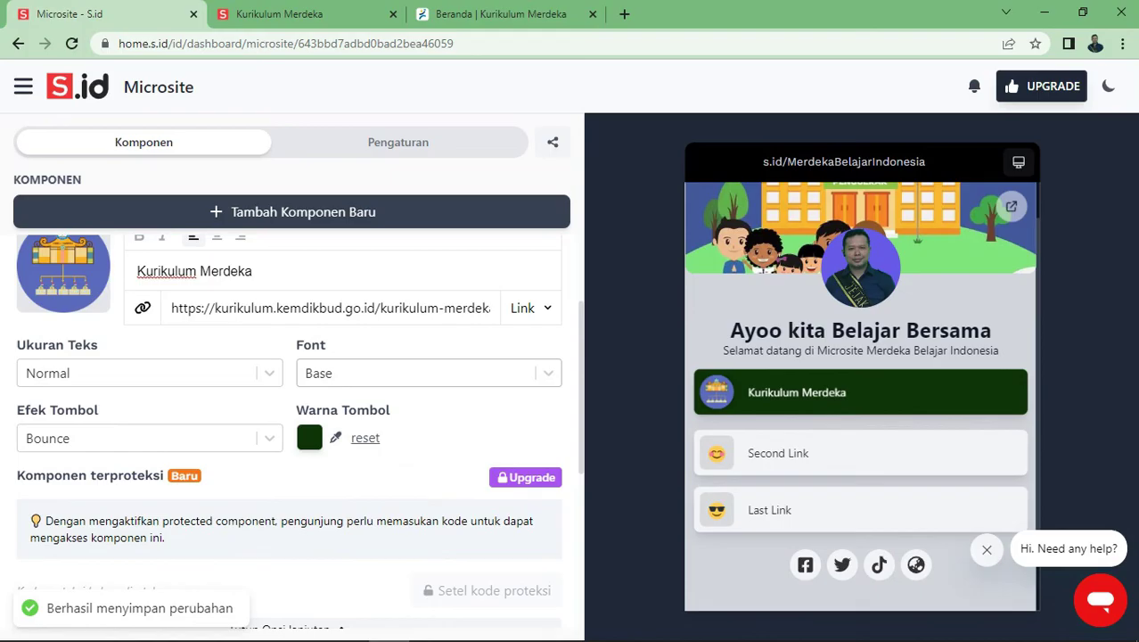
pyautogui.click(419, 373)
pyautogui.press('Down')
pyautogui.press('Down')
pyautogui.press('Down')
pyautogui.press('Down')
pyautogui.press('Down')
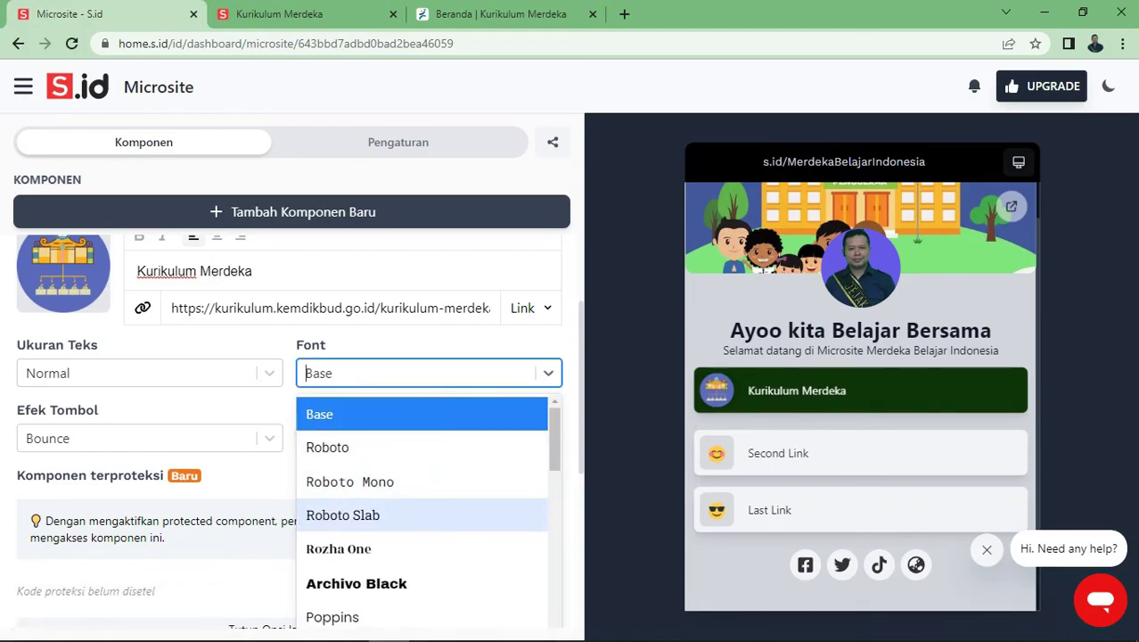
pyautogui.press('Return')
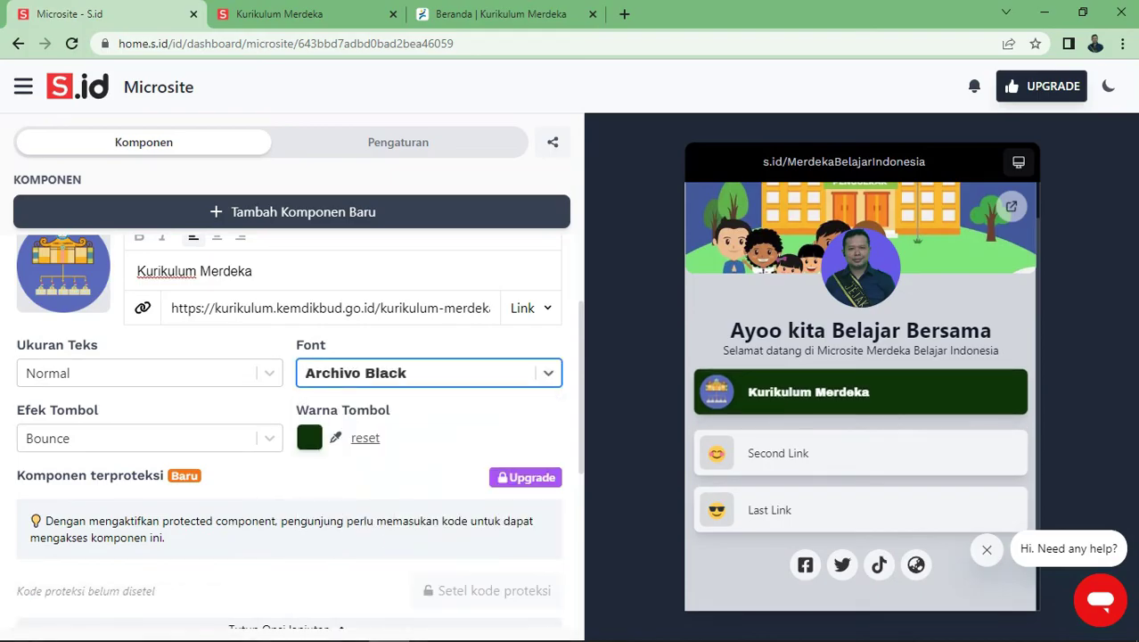
pyautogui.scroll(-2, 299, 437)
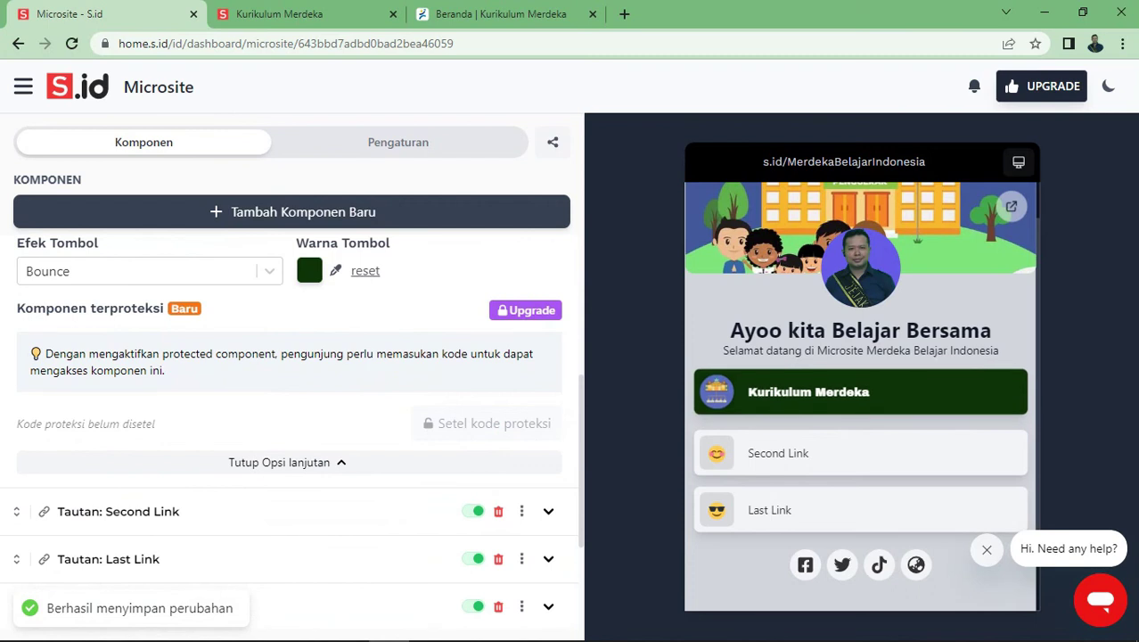
pyautogui.scroll(-1, 298, 437)
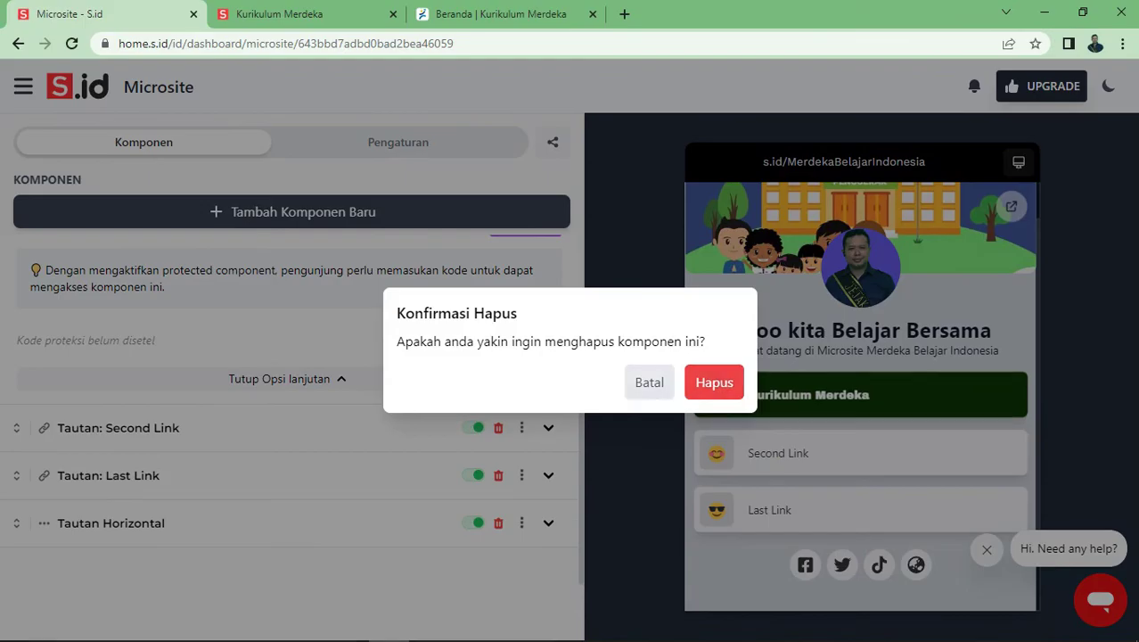
pyautogui.press('Escape')
pyautogui.scroll(-1, 290, 401)
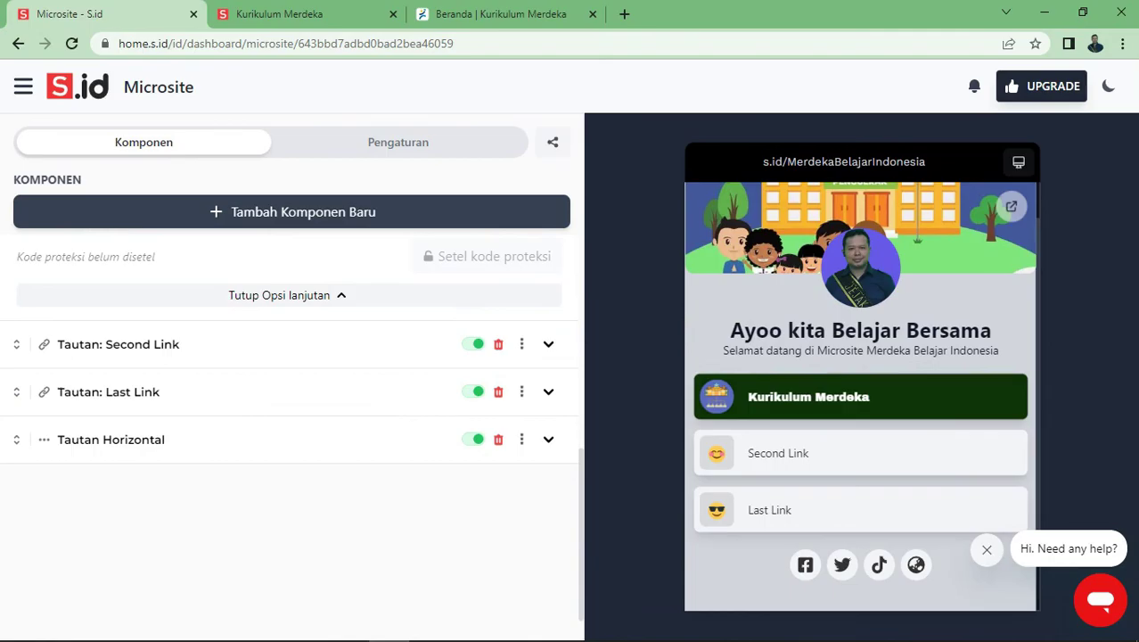
# Expand Tautan Horizontal, select the Facebook link address, then open the Tambah Komponen Baru list
pyautogui.click(548, 439)
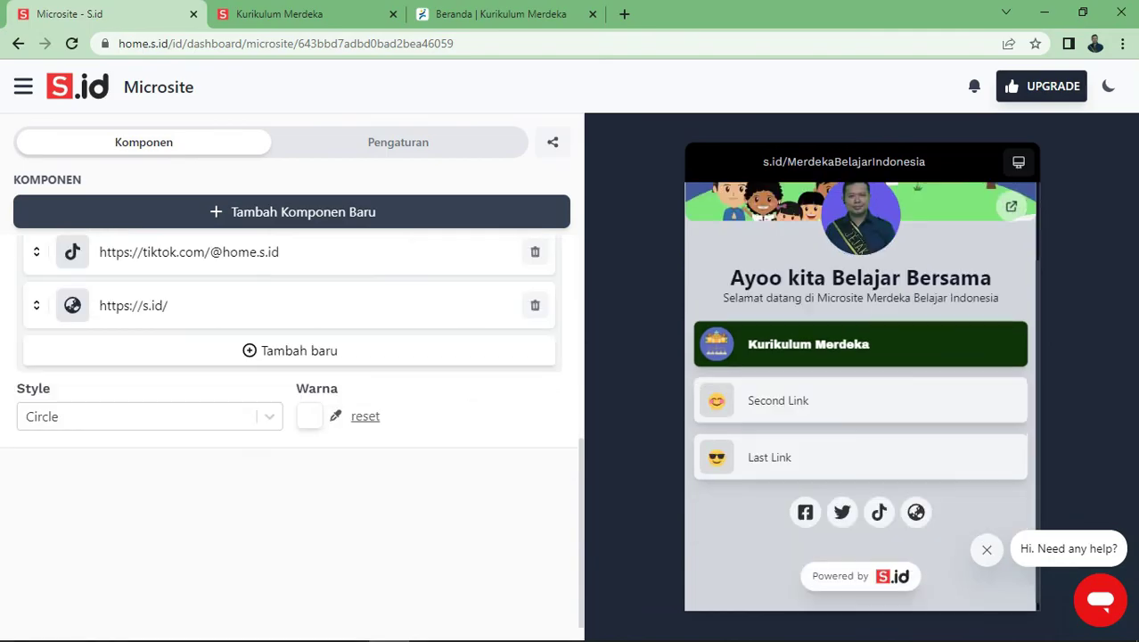
pyautogui.scroll(1, 291, 417)
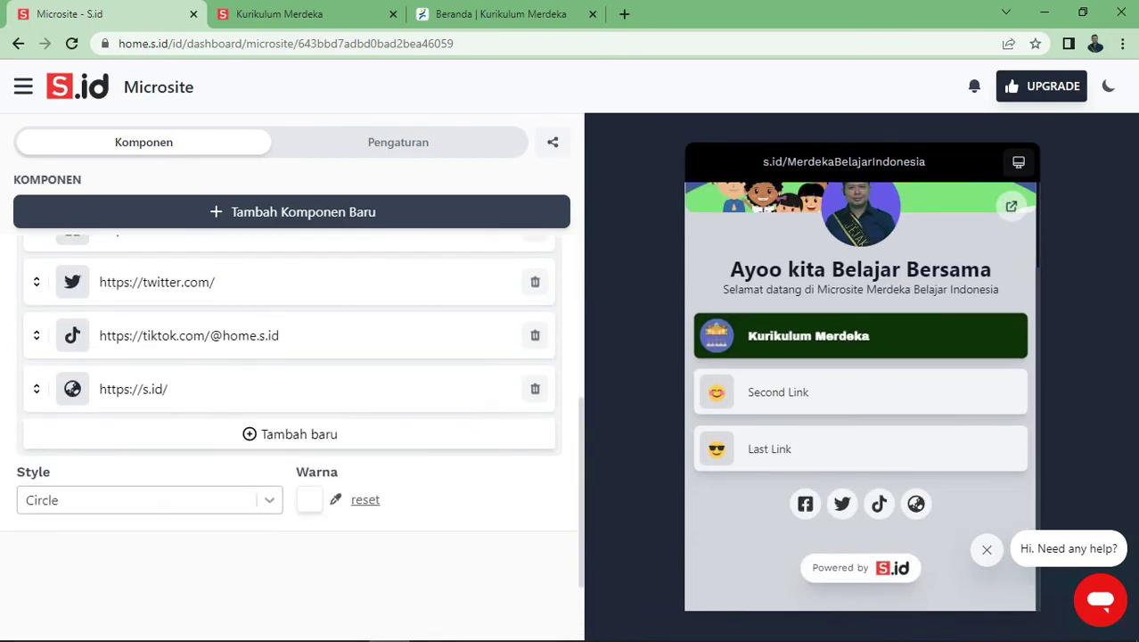
pyautogui.scroll(3, 291, 401)
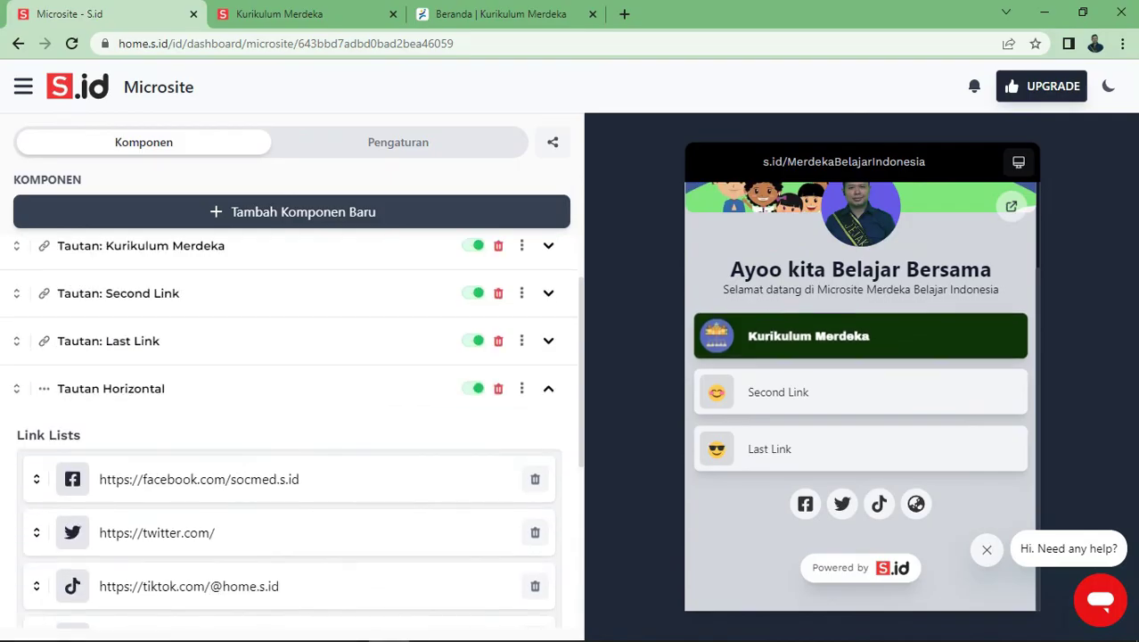
pyautogui.scroll(-2, 292, 401)
pyautogui.scroll(1, 291, 401)
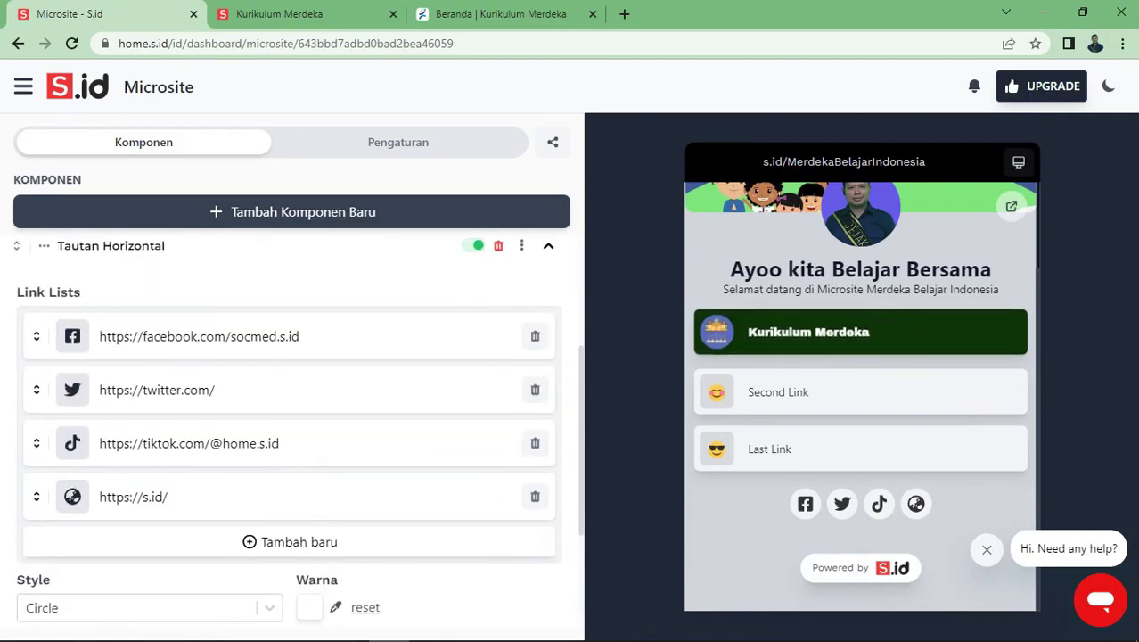
pyautogui.click(155, 395)
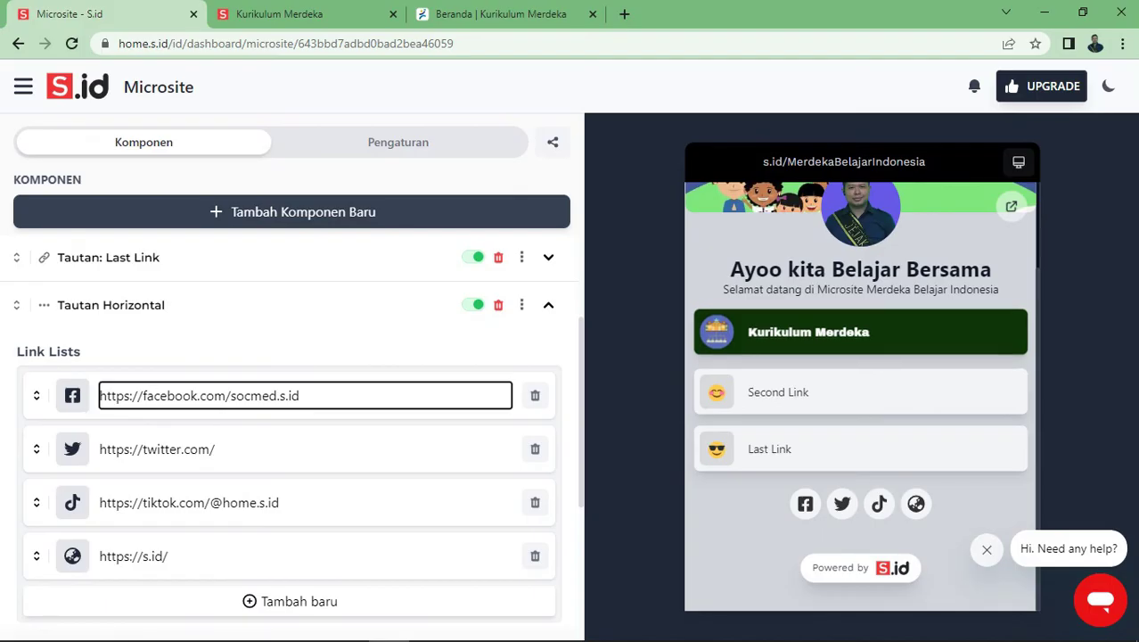
pyautogui.hotkey('ctrl', 'a')
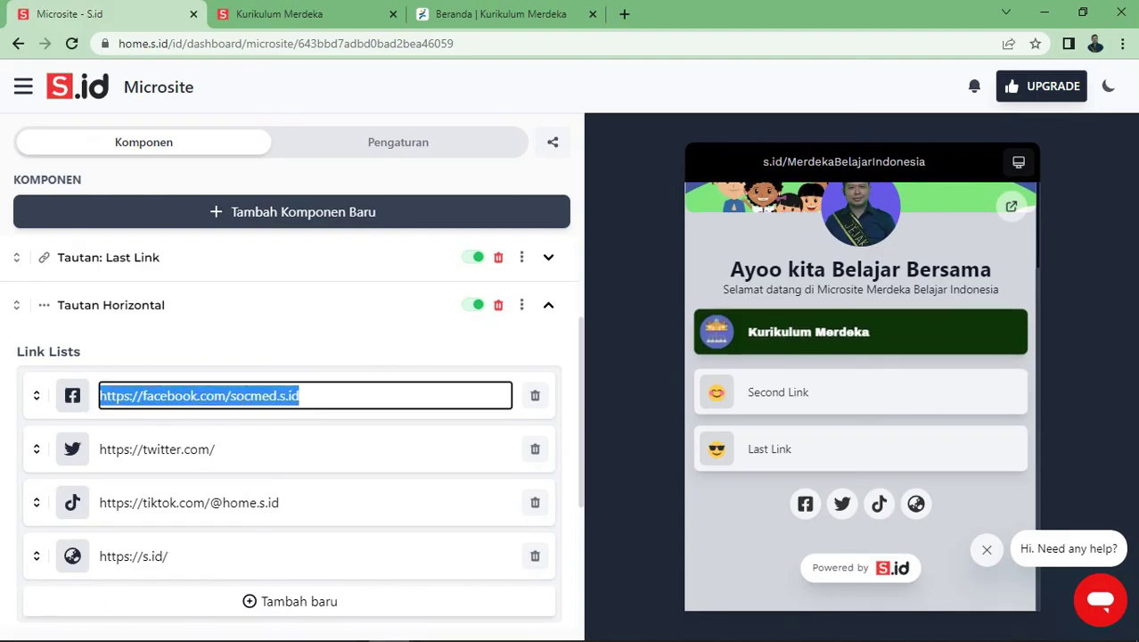
pyautogui.scroll(1, 292, 402)
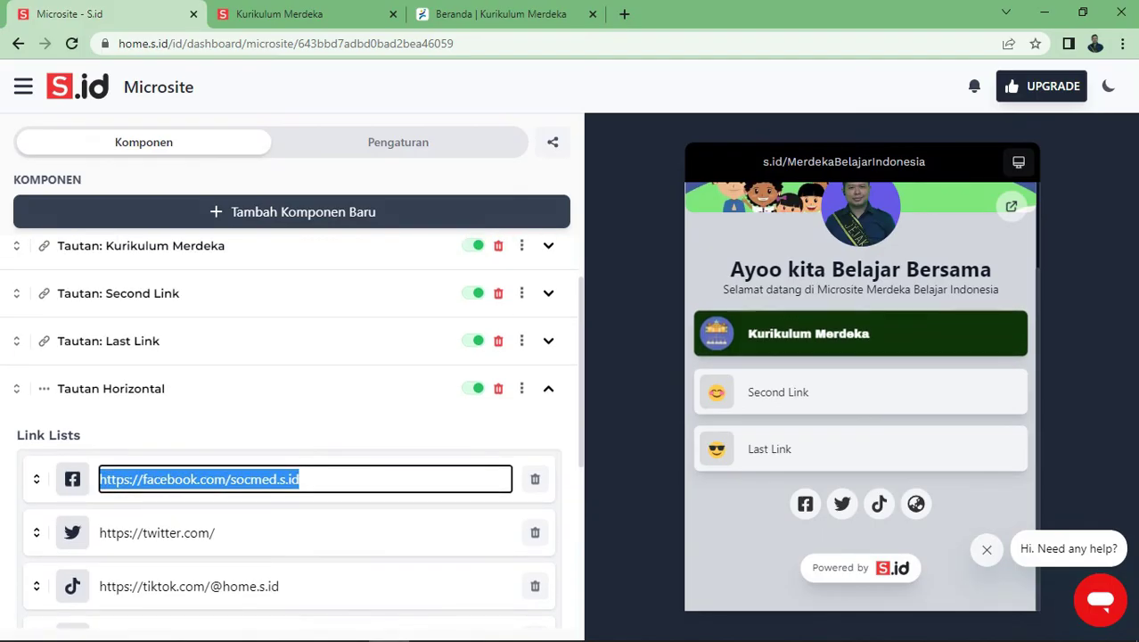
pyautogui.click(303, 211)
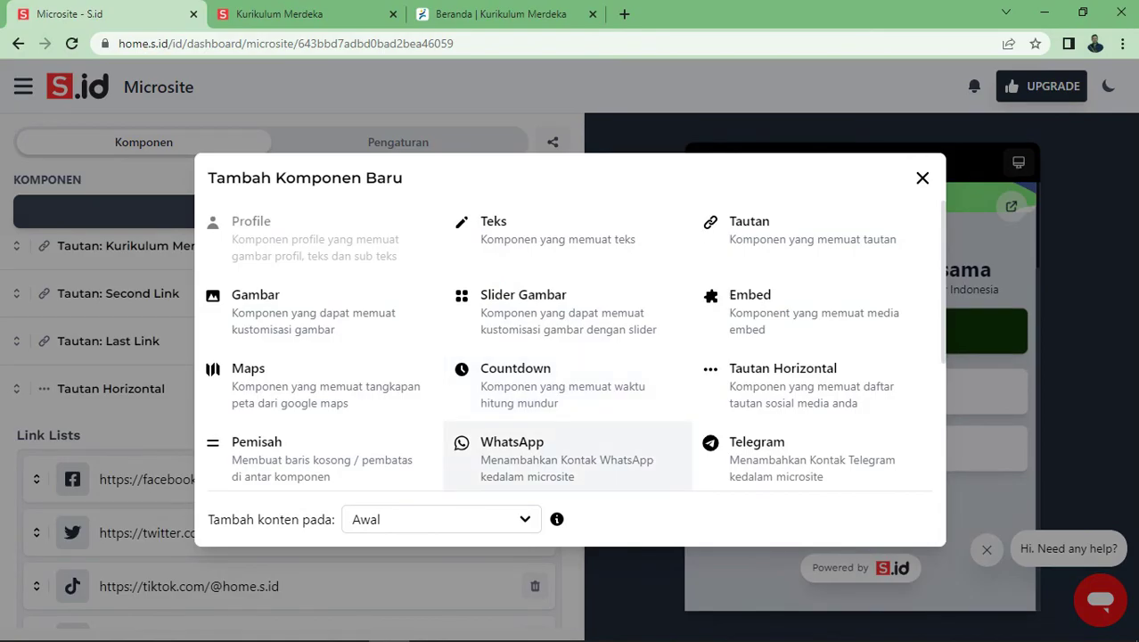
# Add a WhatsApp contact component and enter the contact's phone number
pyautogui.click(567, 459)
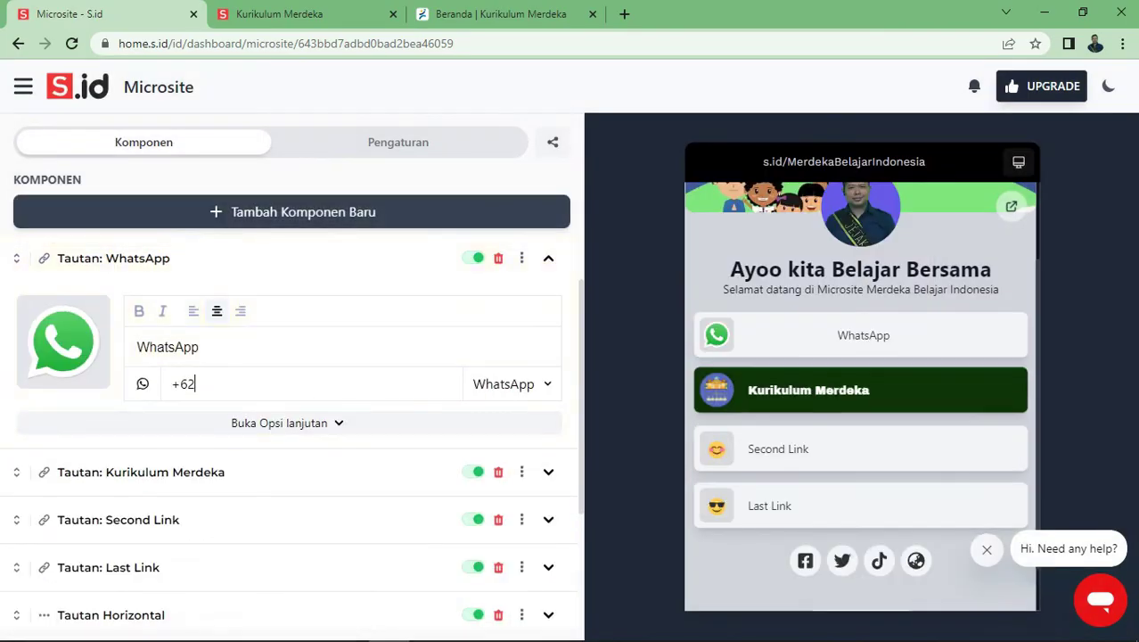
pyautogui.moveTo(62, 344)
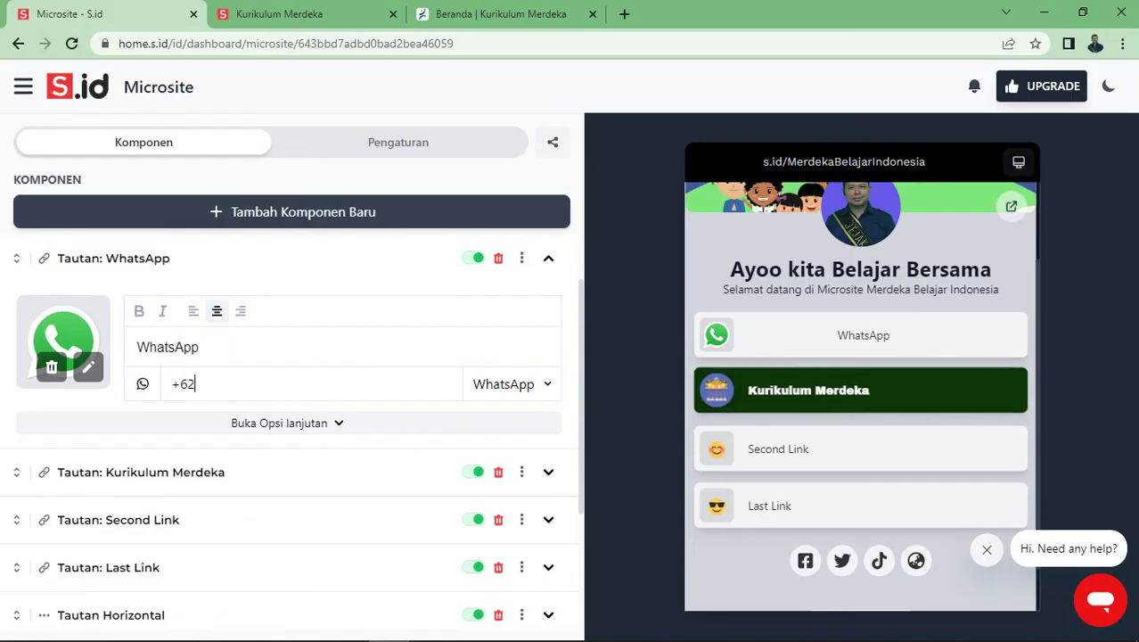
pyautogui.click(285, 423)
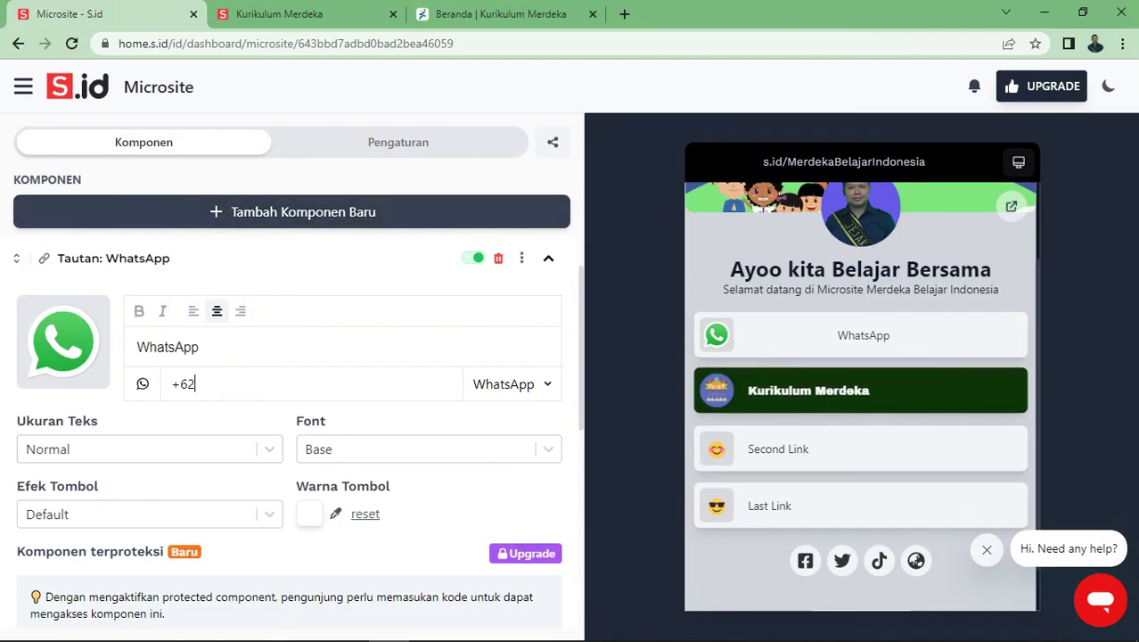
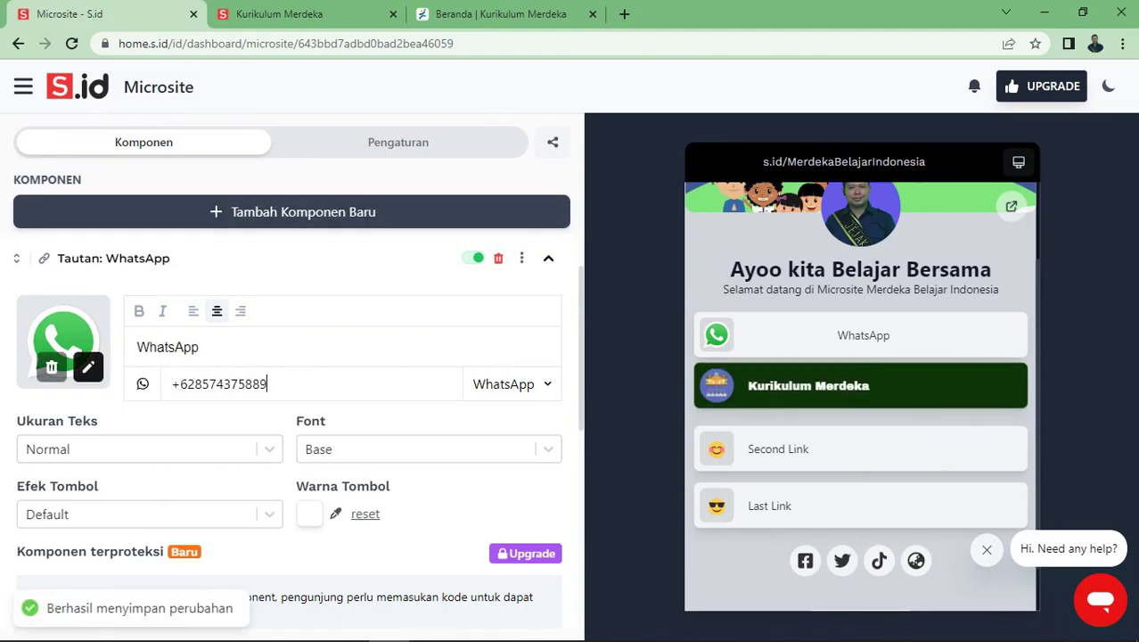
# Upload a photo from the computer as the WhatsApp link's icon
pyautogui.click(63, 341)
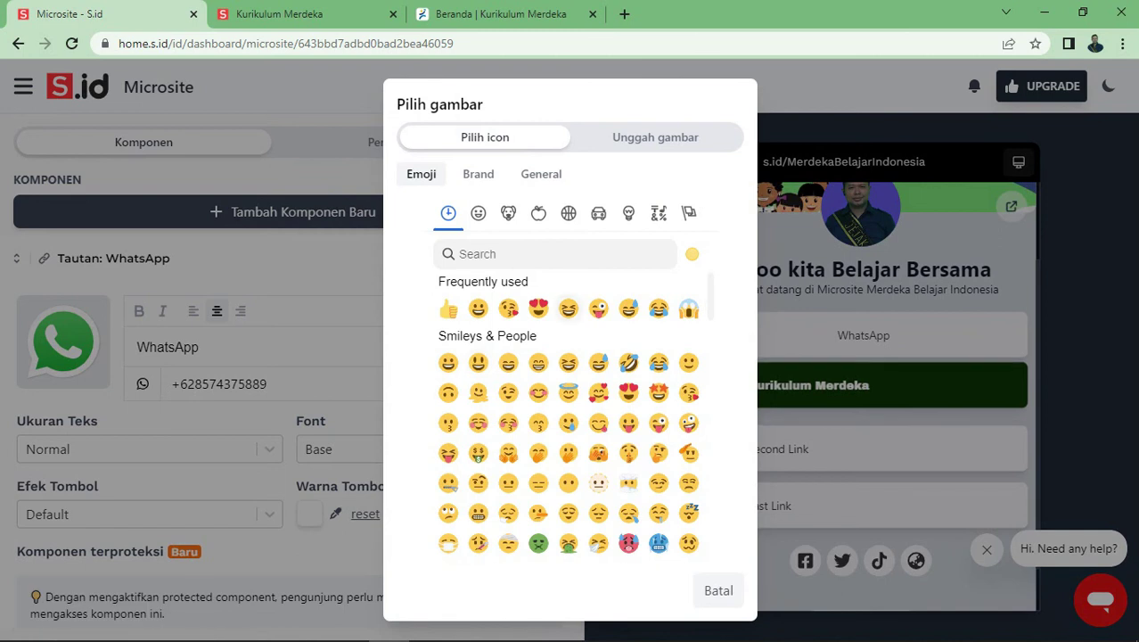
pyautogui.click(641, 134)
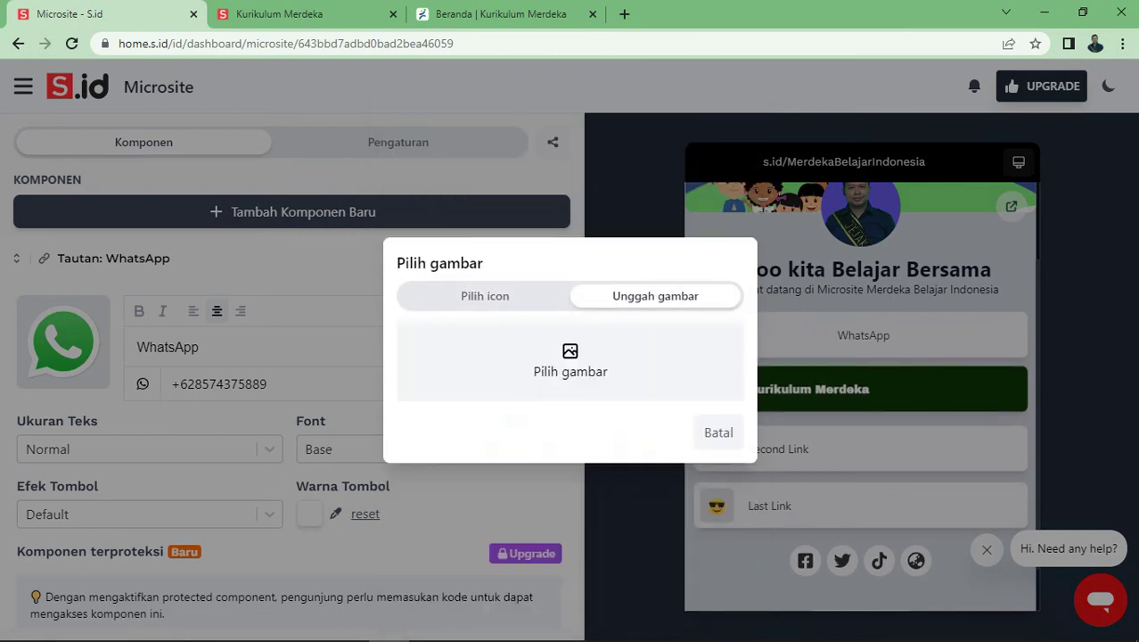
pyautogui.click(570, 361)
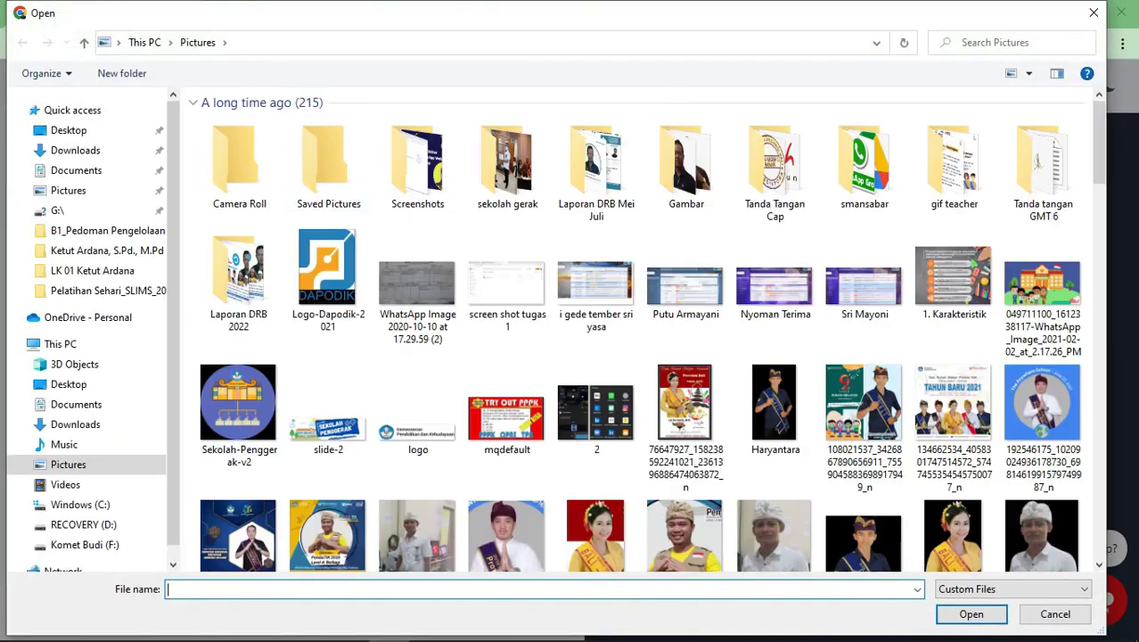
pyautogui.doubleClick(599, 268)
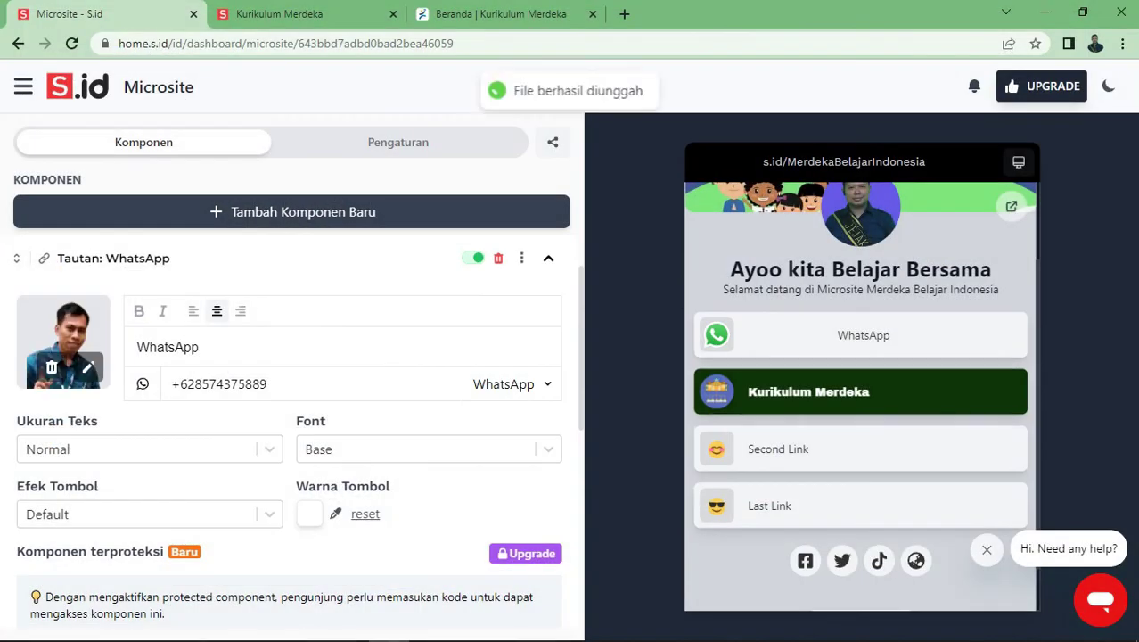
# Title the WhatsApp link with the contact's name and move Kurikulum Merdeka above it
pyautogui.doubleClick(167, 347)
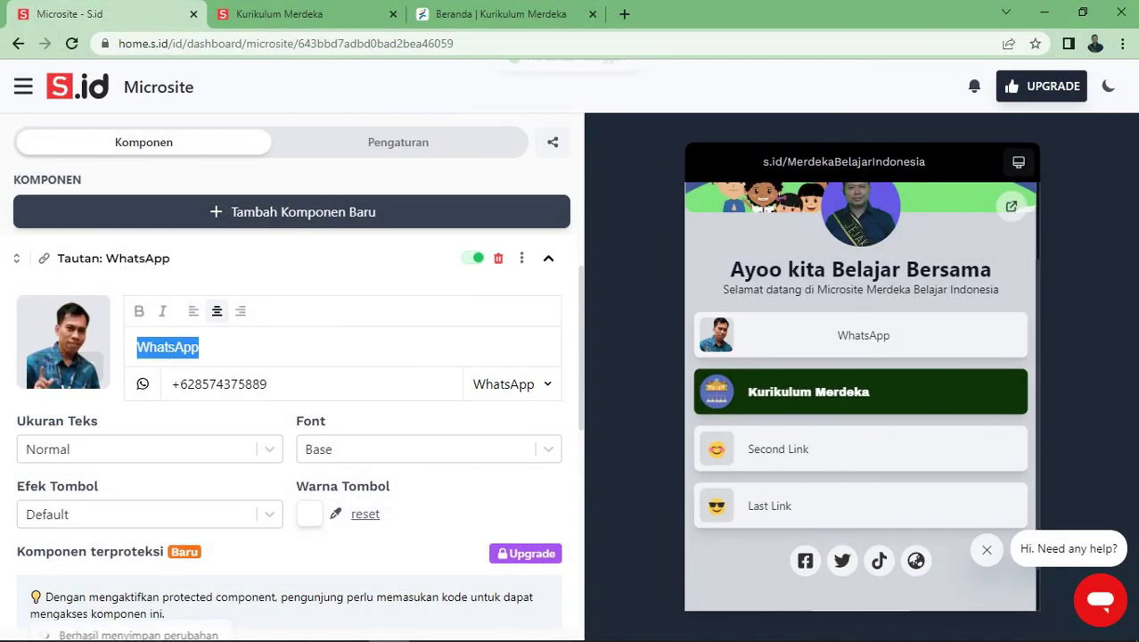
pyautogui.press('BackSpace')
pyautogui.press('BackSpace')
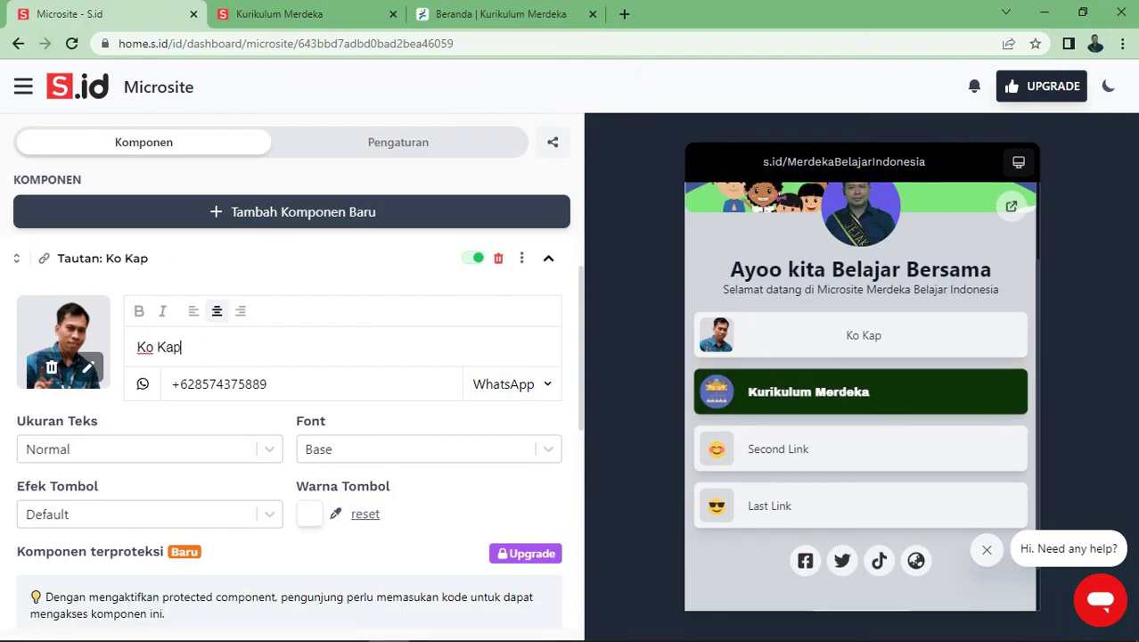
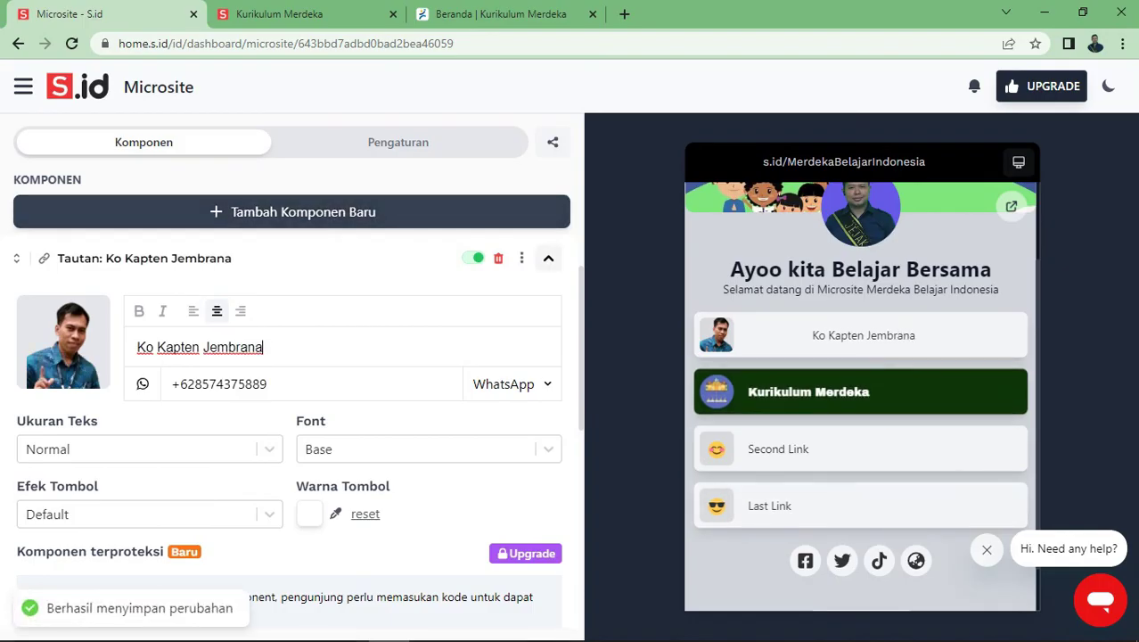
pyautogui.moveTo(16, 380); pyautogui.dragTo(16, 332)
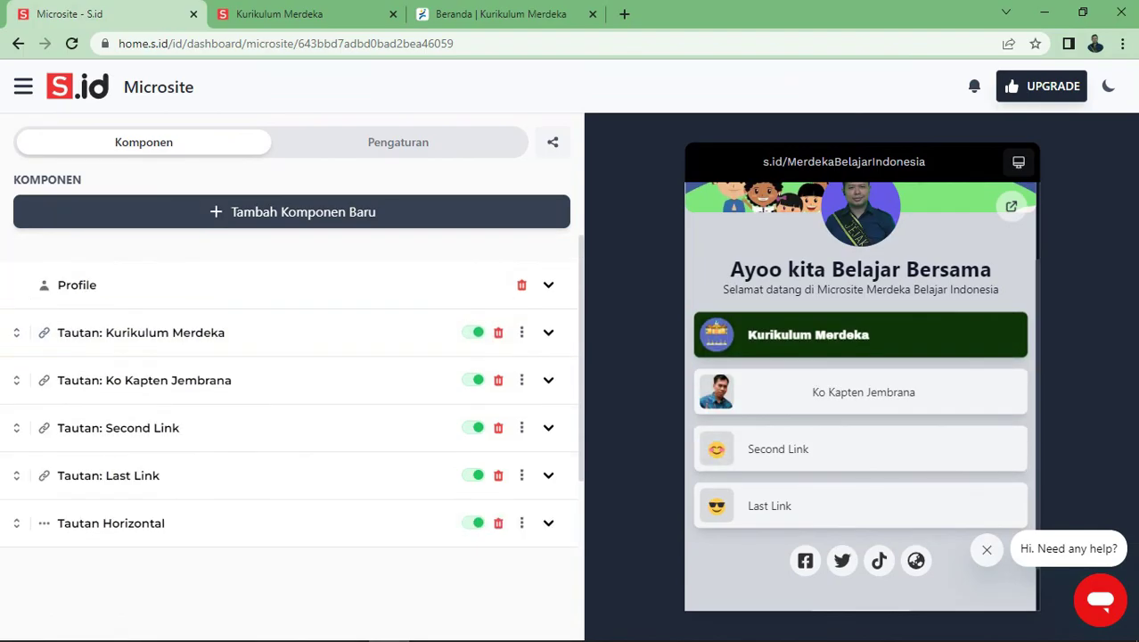
# Apply the Night Desert microsite theme in Pengaturan and save it
pyautogui.click(397, 142)
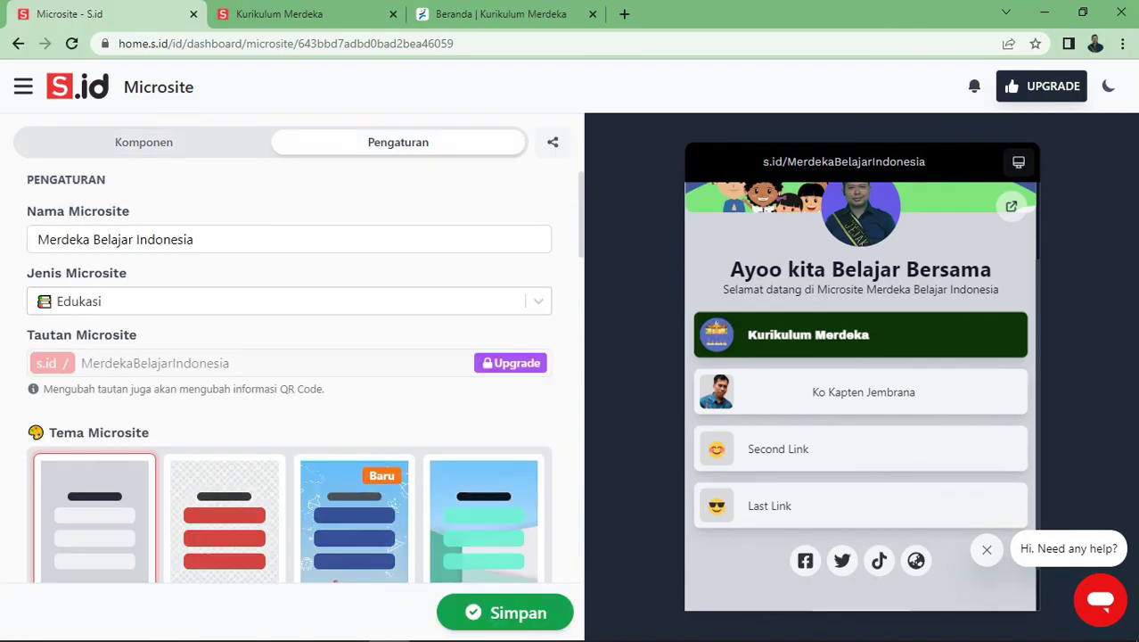
pyautogui.scroll(-3, 289, 378)
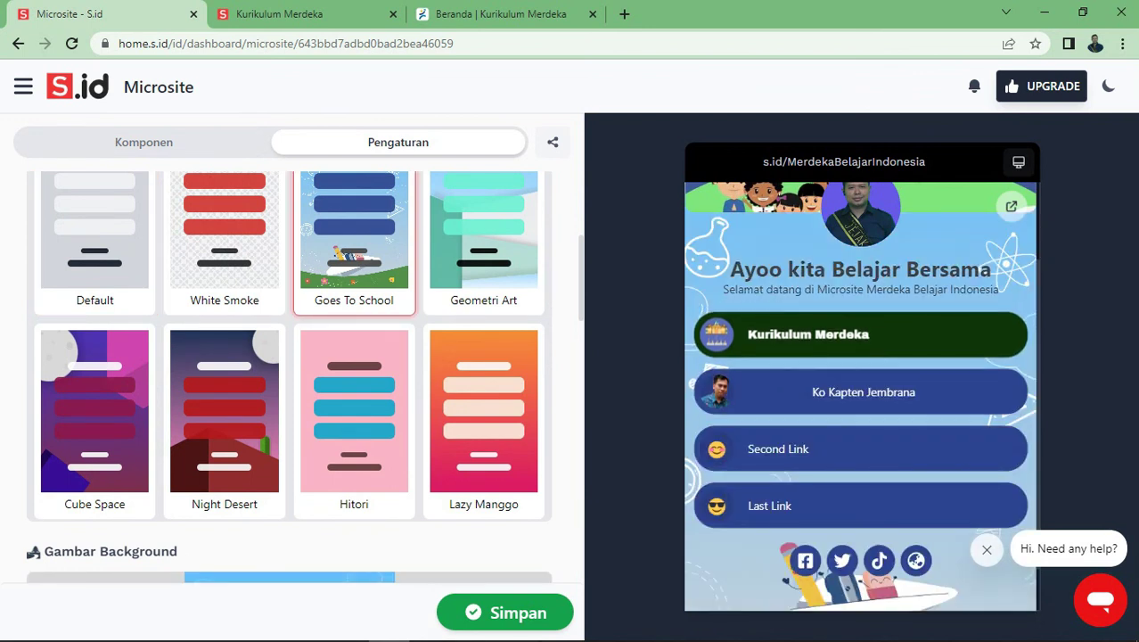
pyautogui.click(224, 410)
pyautogui.click(505, 613)
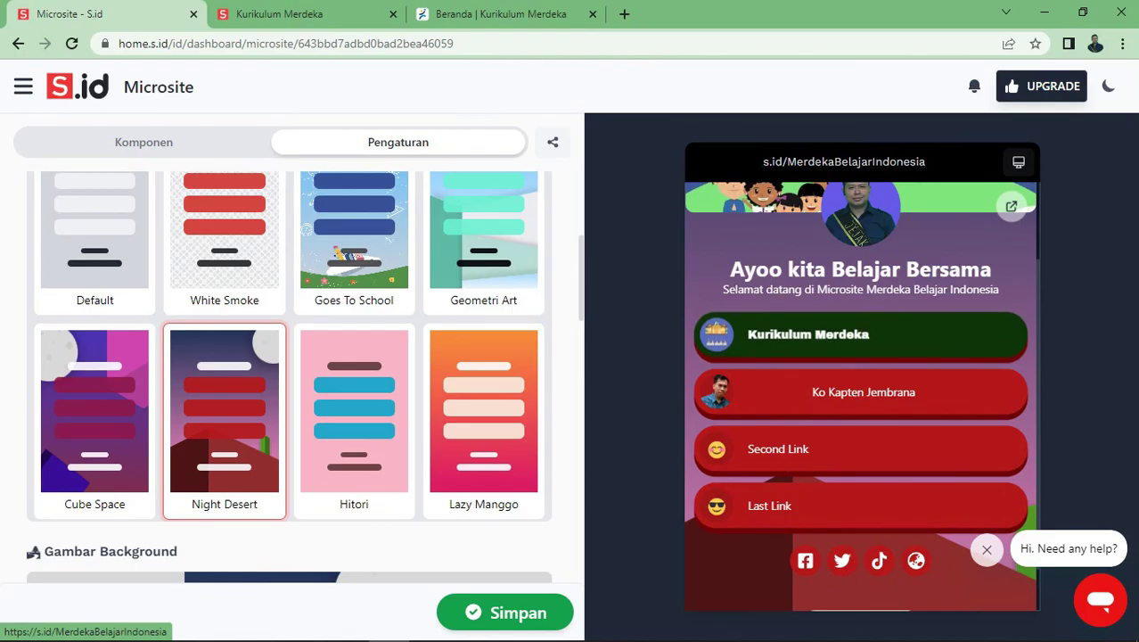
pyautogui.click(553, 142)
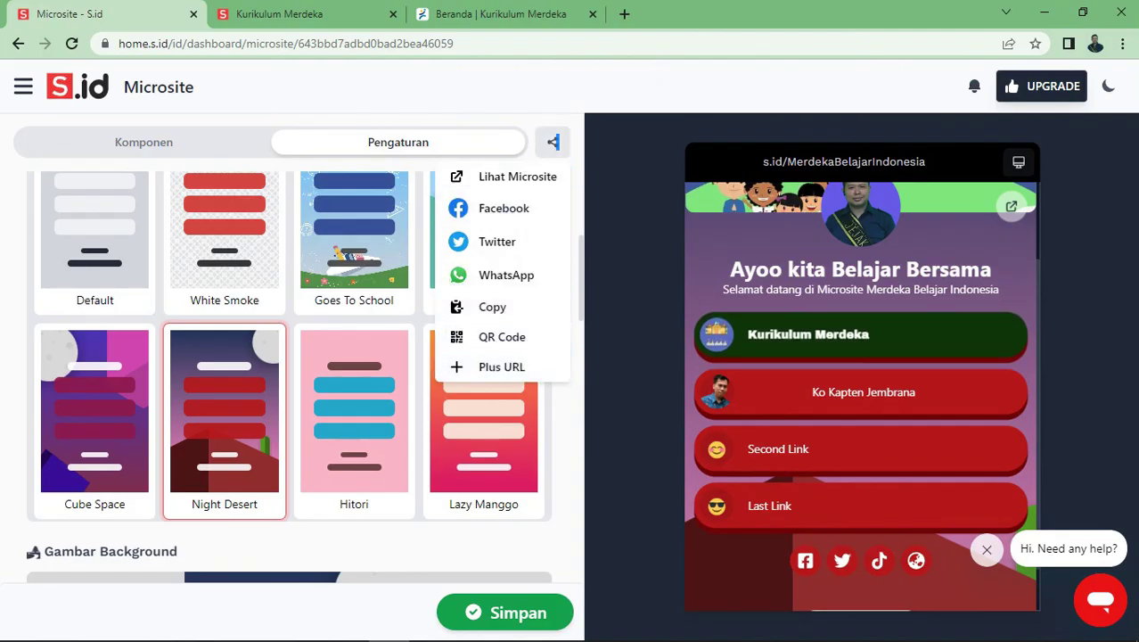
# Copy the microsite link and load s.id/MerdekaBelajarIndonesia in the Kurikulum Merdeka tab
pyautogui.click(553, 142)
pyautogui.click(553, 142)
pyautogui.click(492, 307)
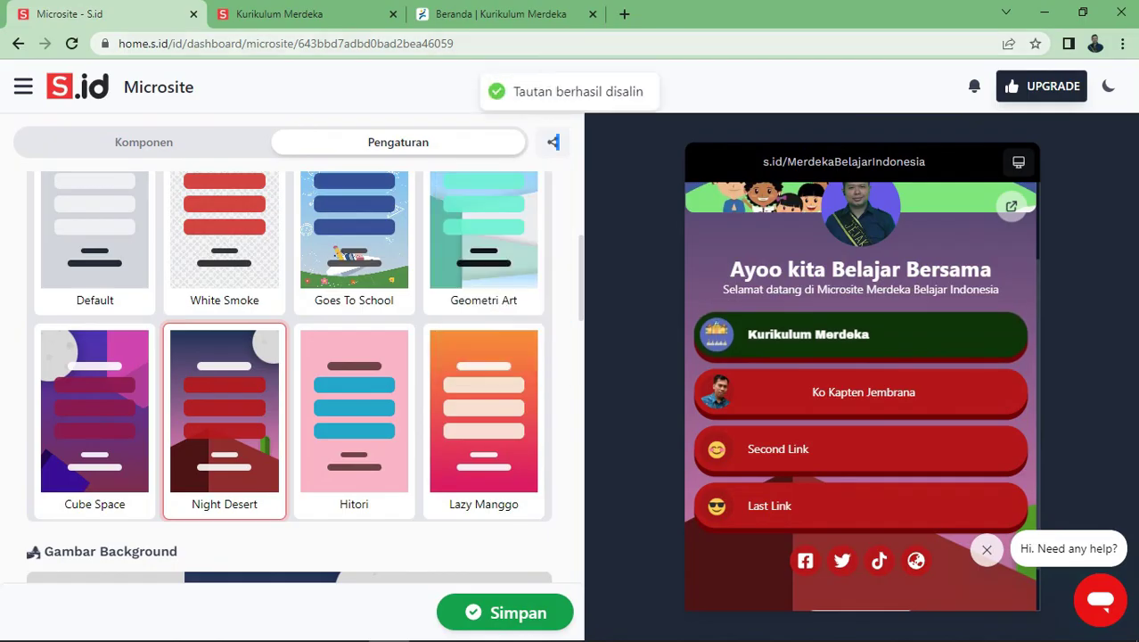
pyautogui.hotkey('ctrl', 'Tab')
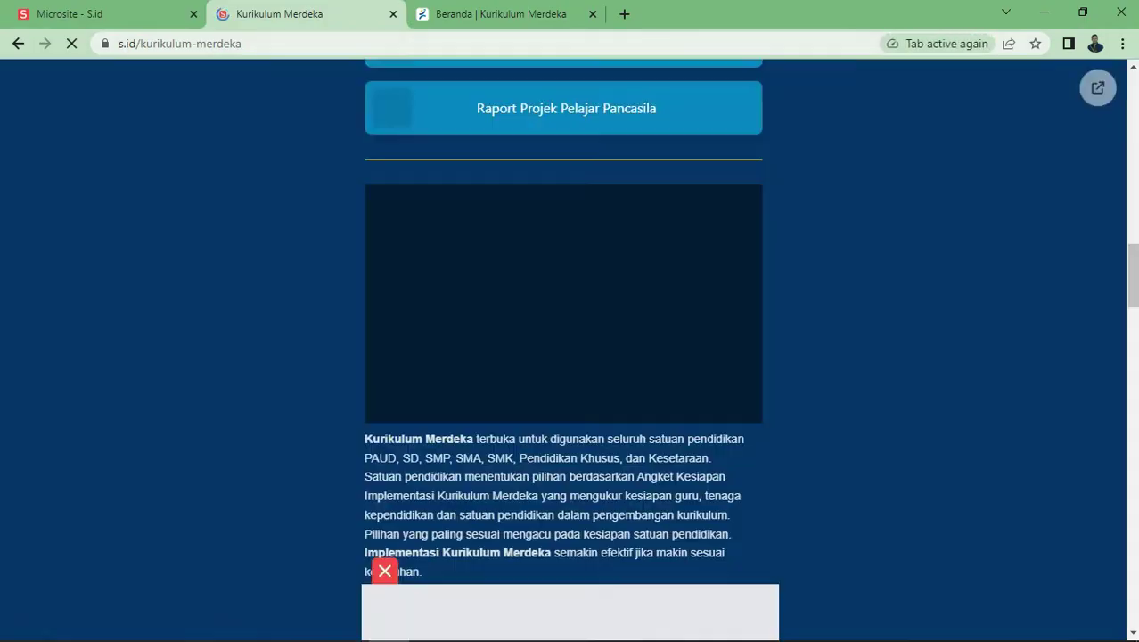
pyautogui.hotkey('ctrl', 'Tab')
pyautogui.hotkey('ctrl', 'a')
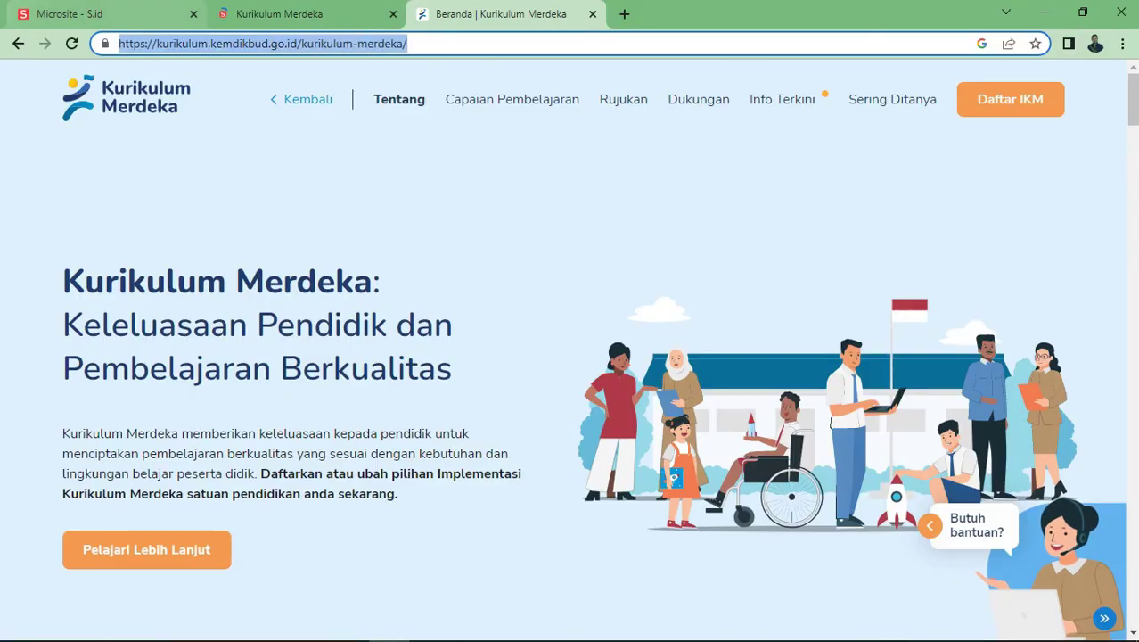
pyautogui.write('https://s.id/MerdekaBelajarIndonesia')
pyautogui.press('Return')
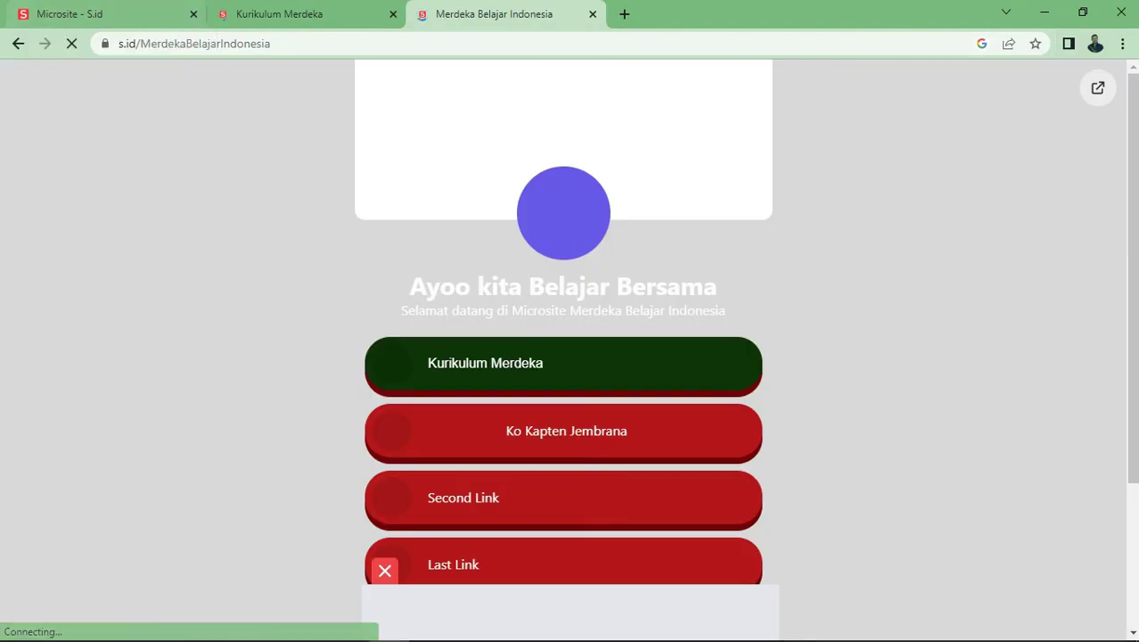